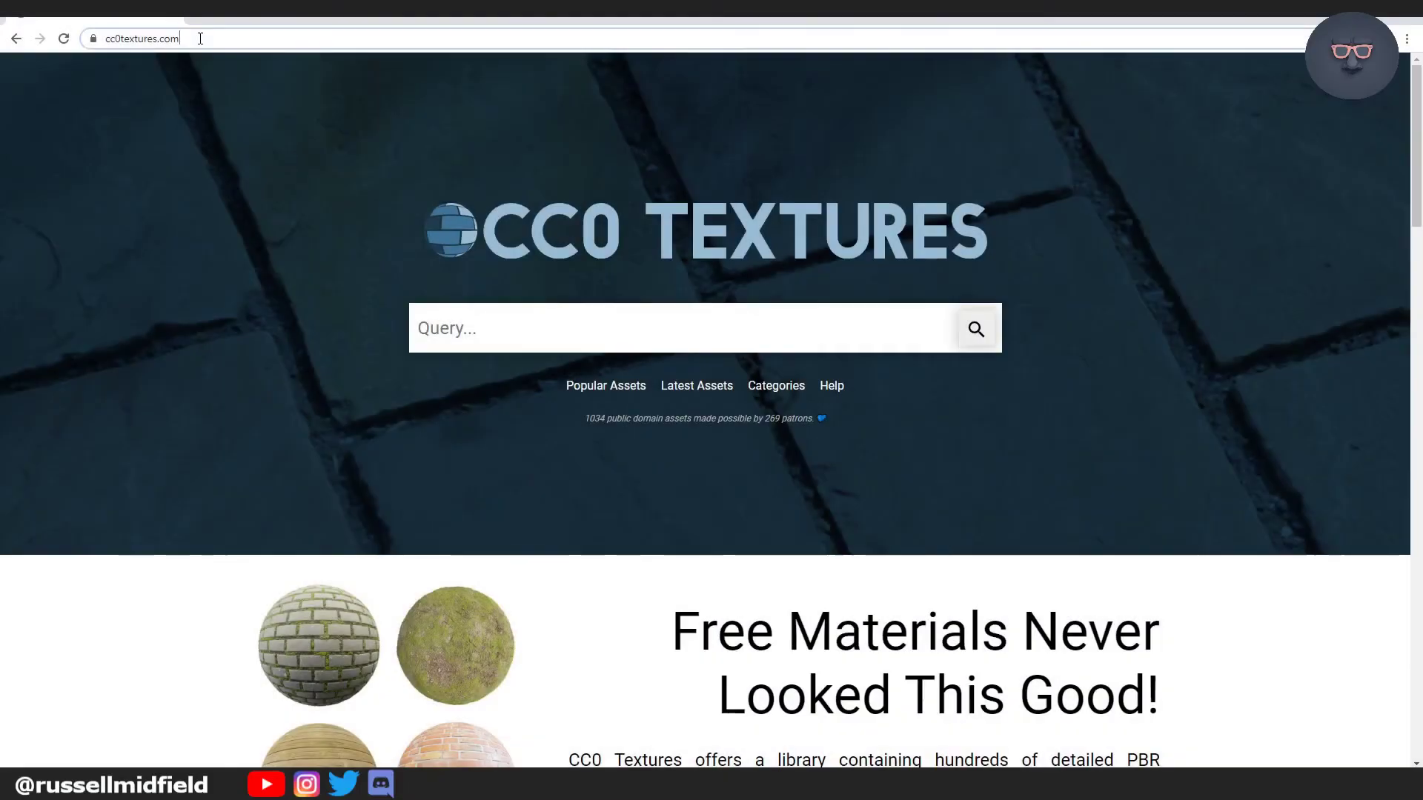
# Browse CC0 Textures to the Leather material category.
pyautogui.click(289, 166)
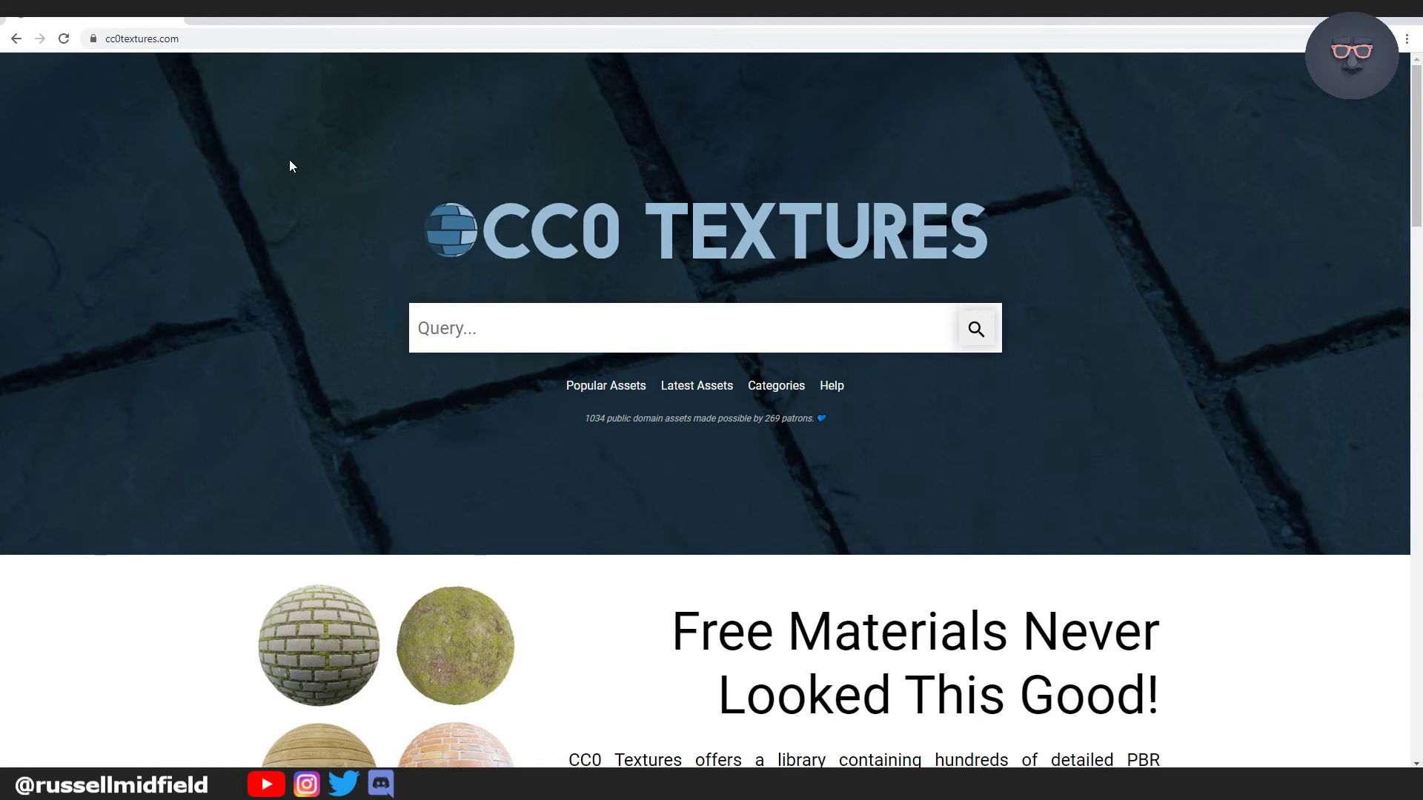
pyautogui.scroll(-4, 822, 385)
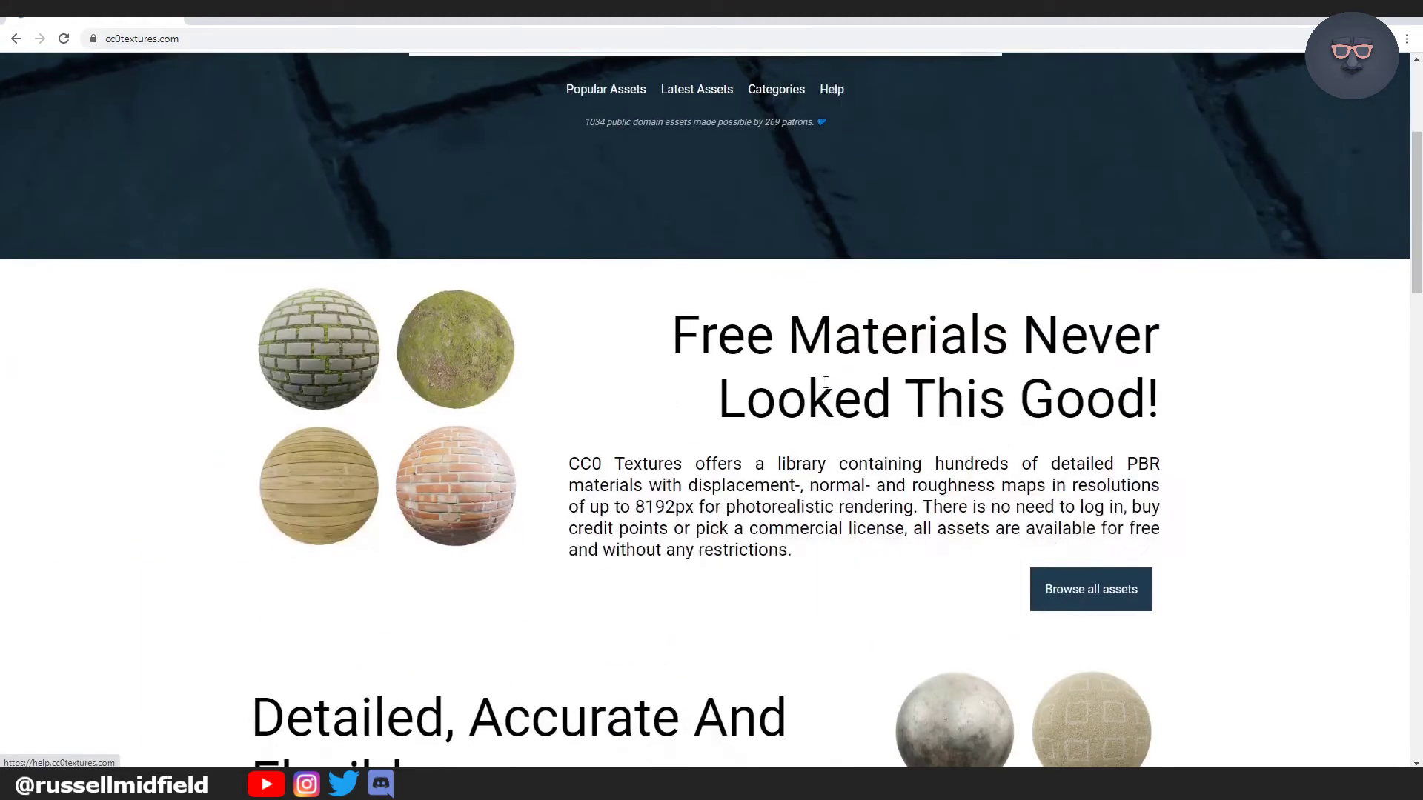
pyautogui.scroll(-9, 826, 382)
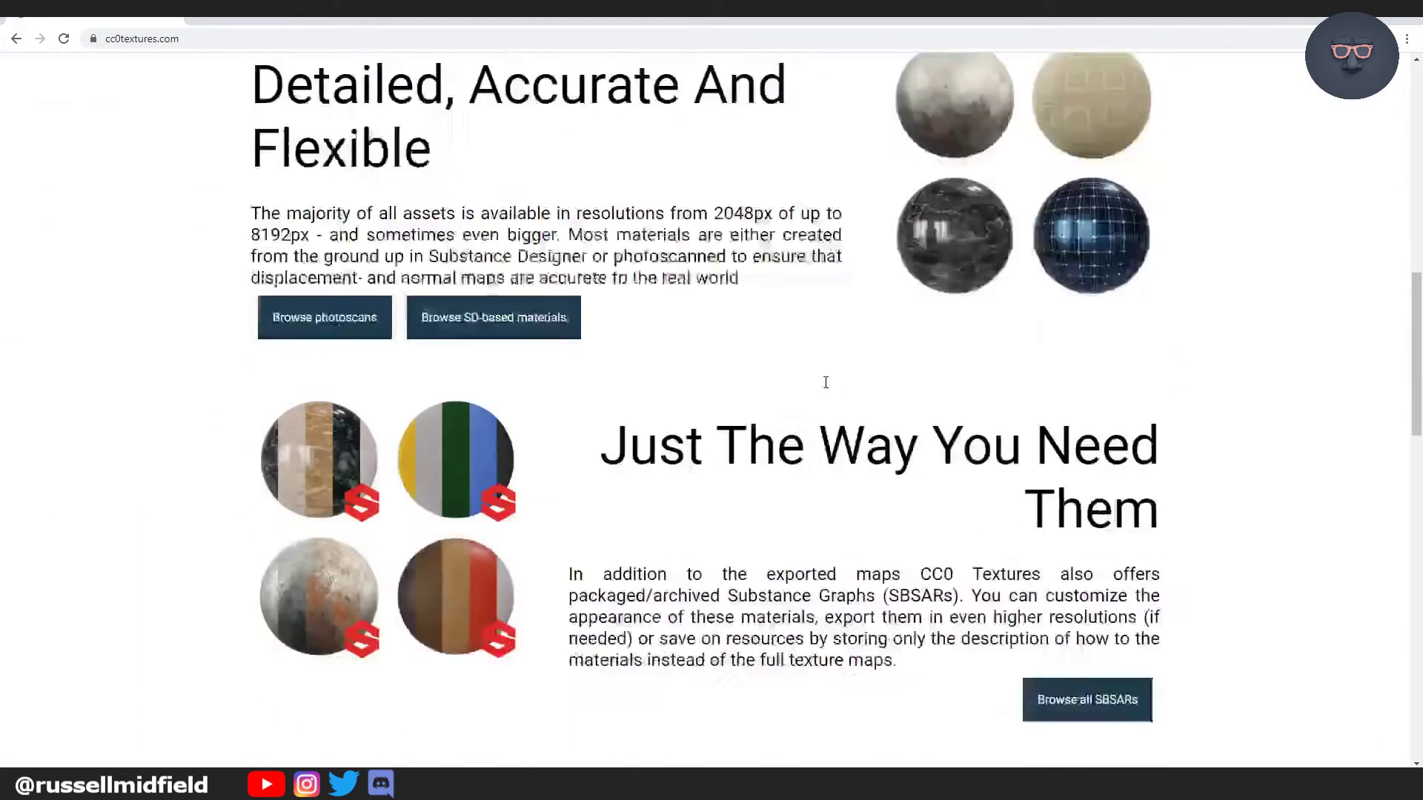
pyautogui.scroll(-15, 821, 383)
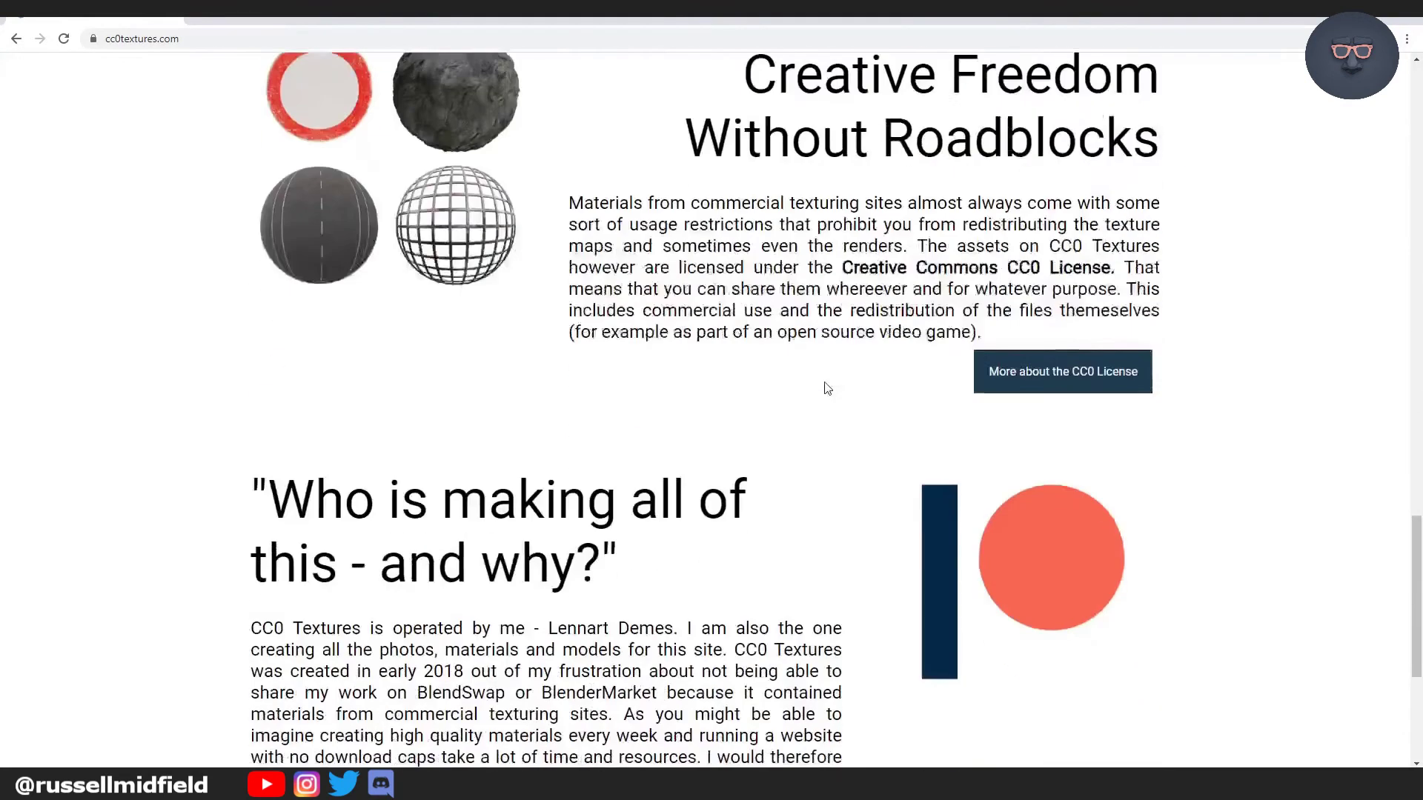
pyautogui.scroll(20, 827, 388)
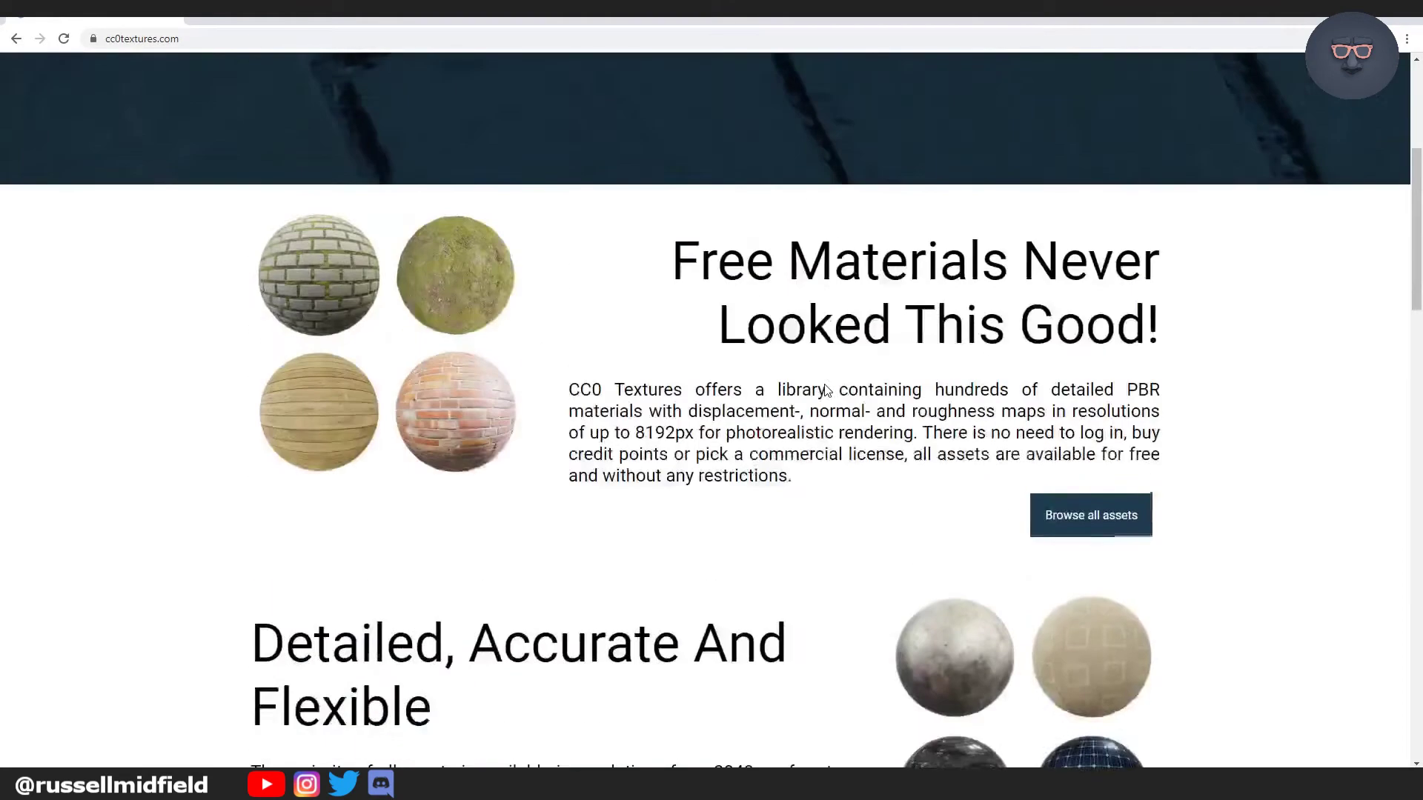
pyautogui.scroll(5, 827, 388)
pyautogui.click(825, 383)
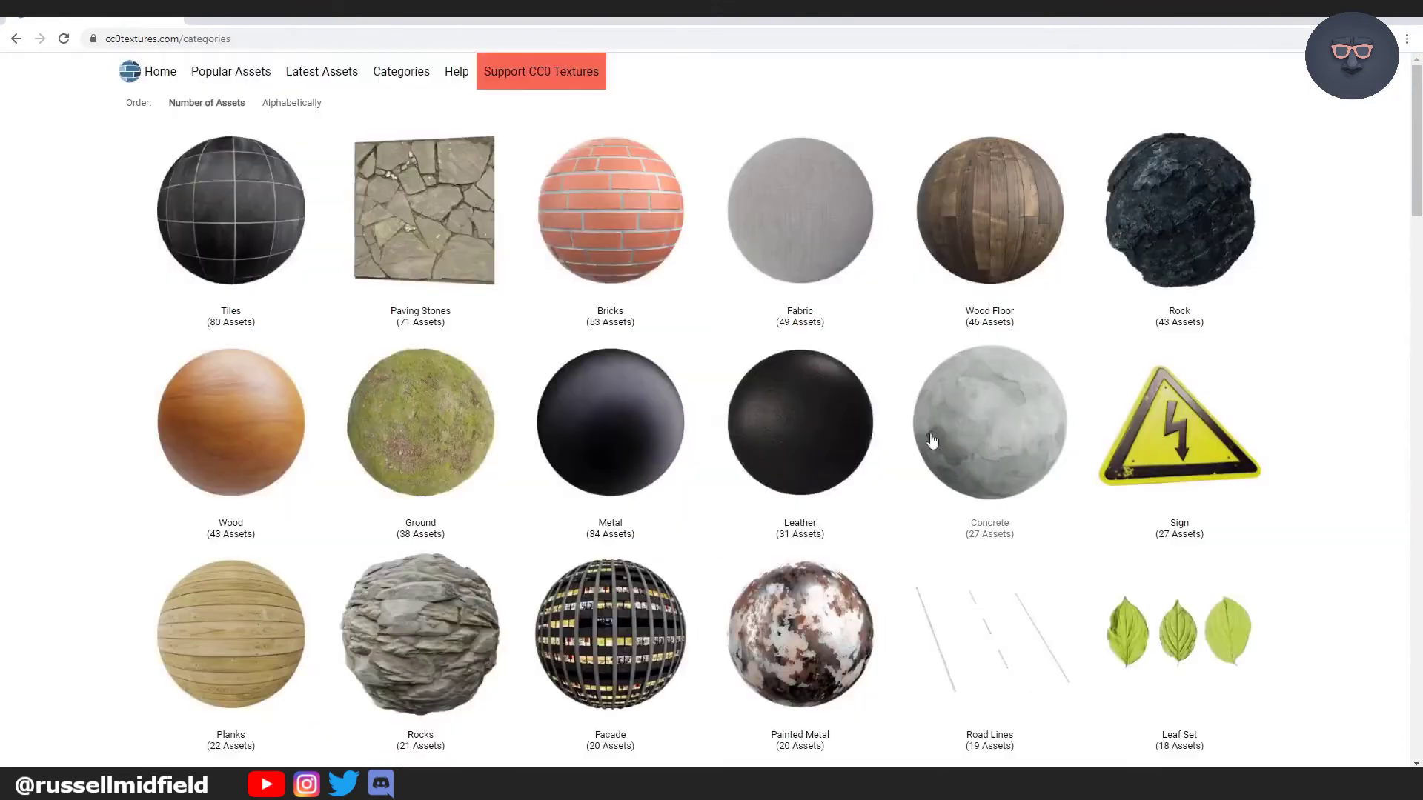
pyautogui.click(821, 432)
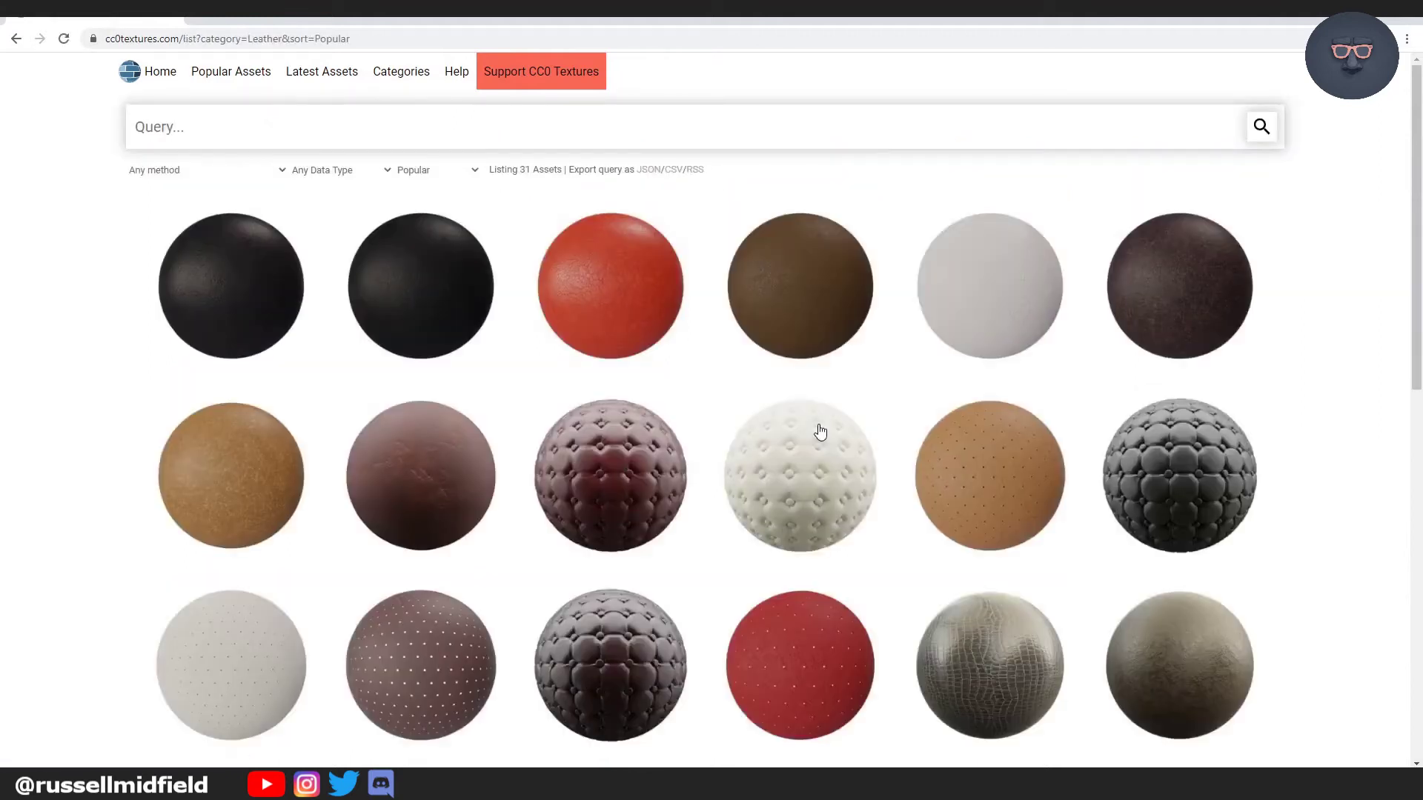
# Download the Leather 007 2K JPG archive and show it in its folder.
pyautogui.scroll(-6, 823, 437)
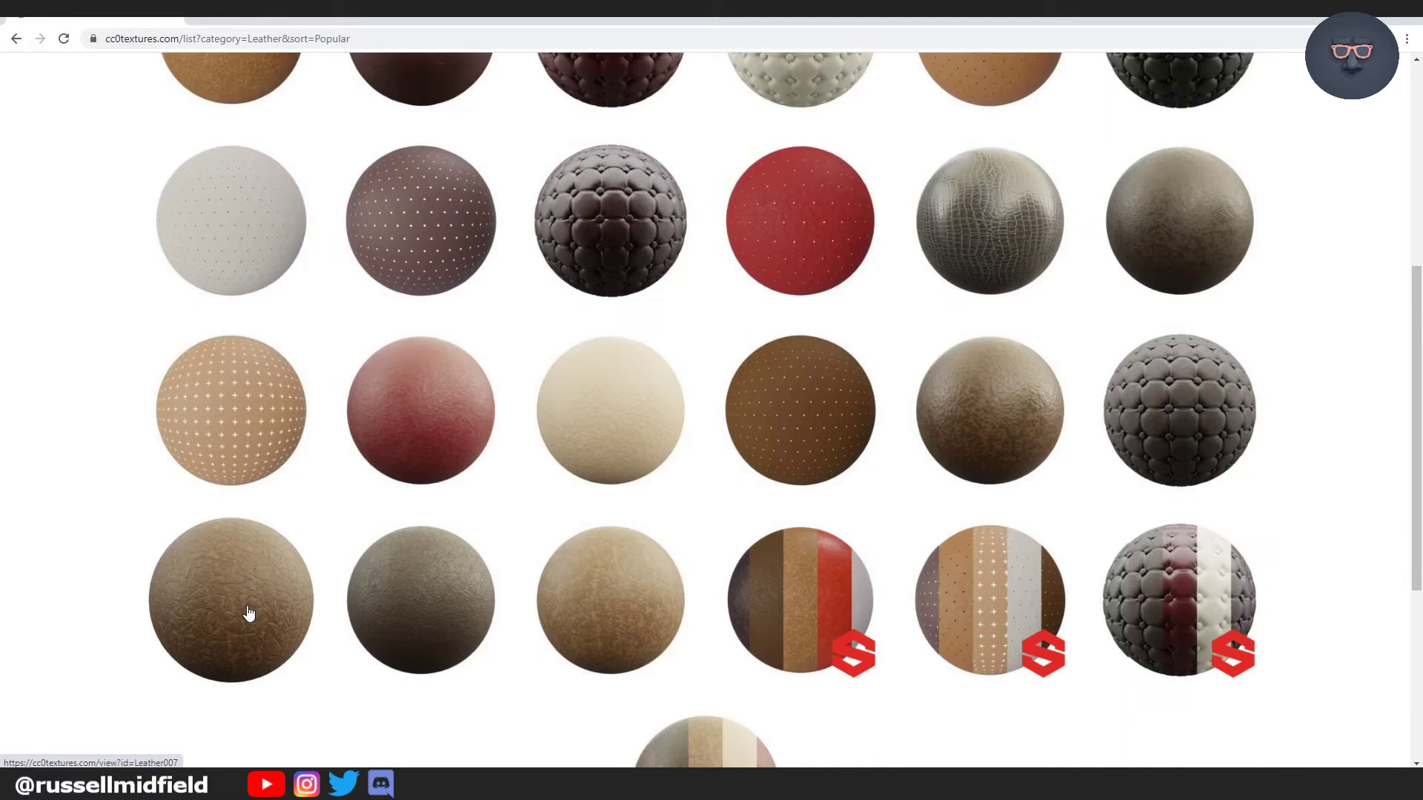
pyautogui.click(250, 613)
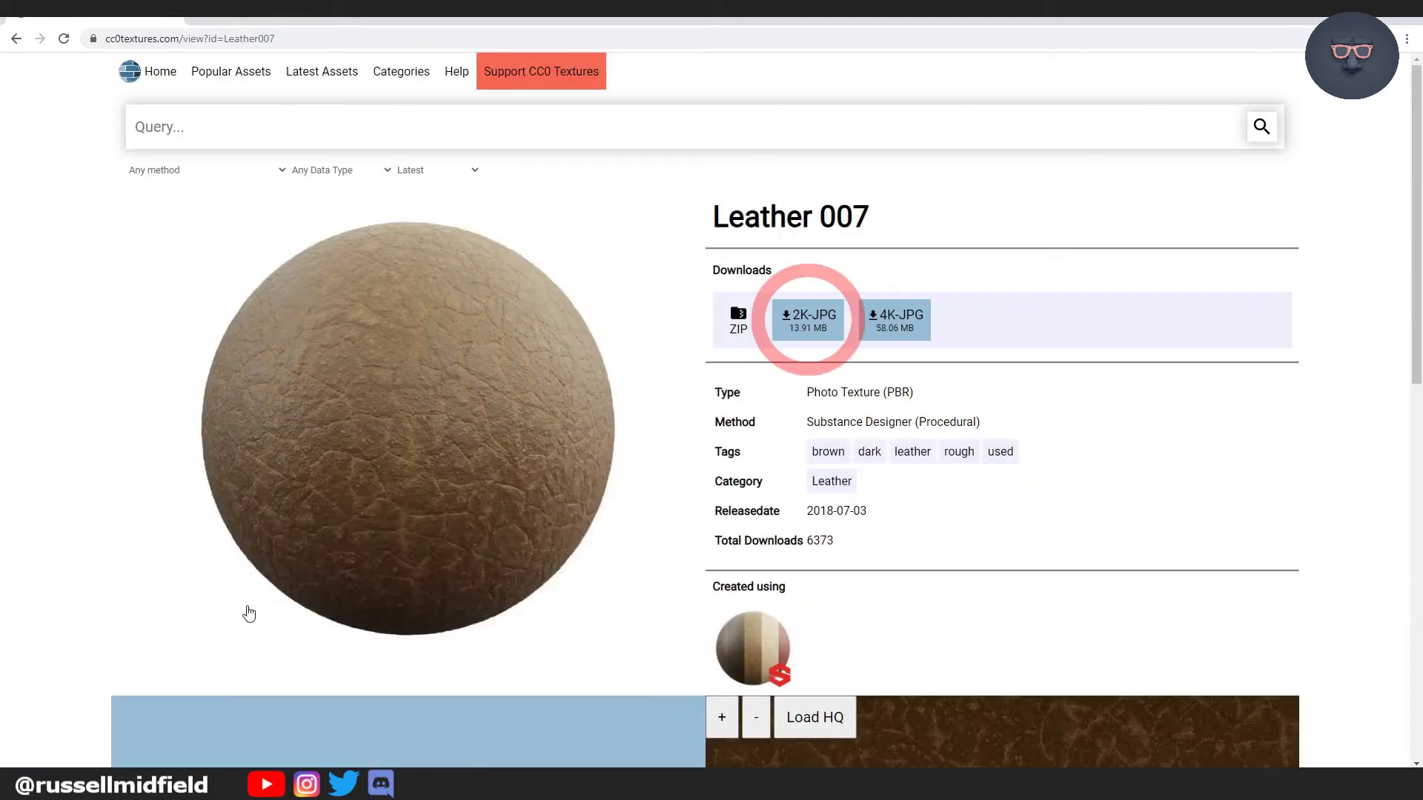
pyautogui.click(796, 343)
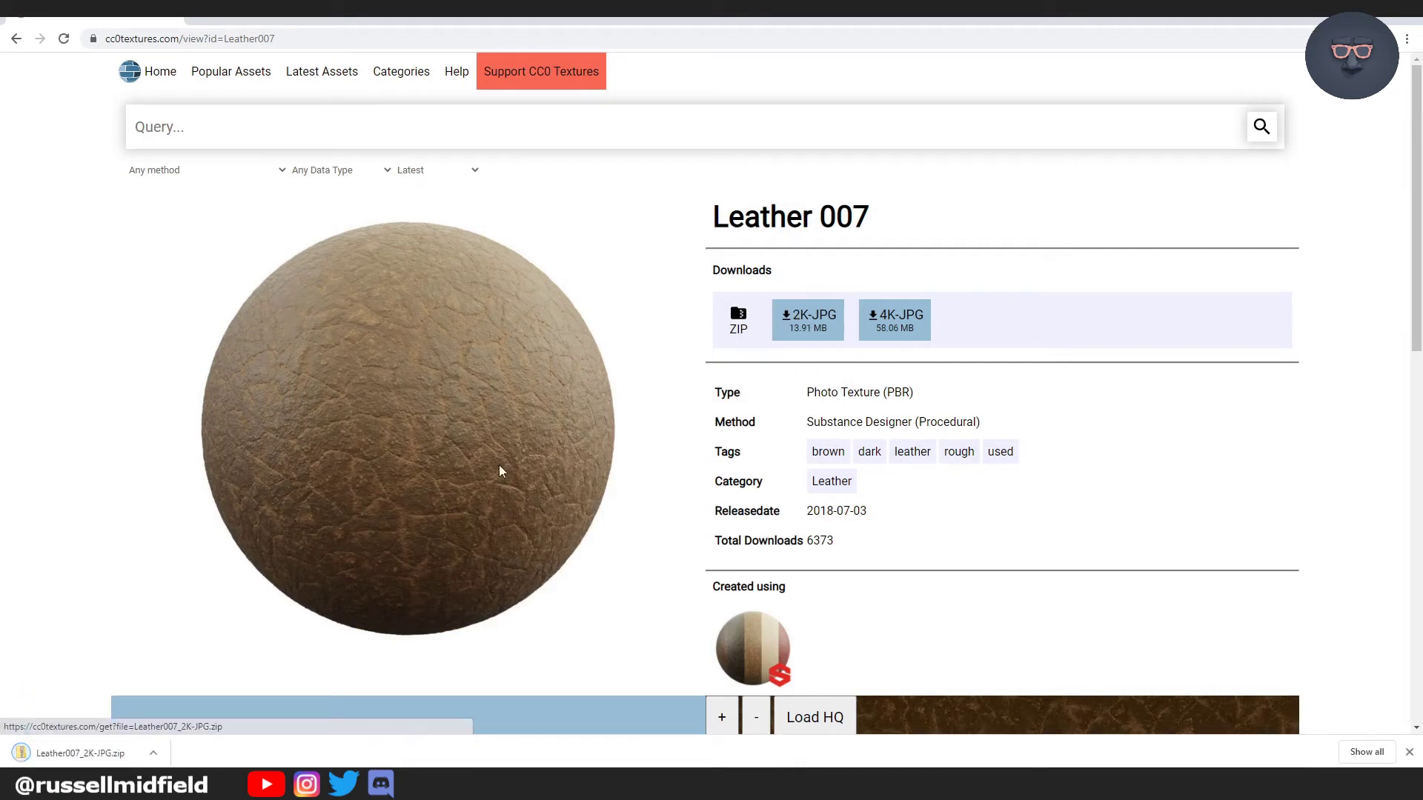
pyautogui.click(101, 753)
# Extract Leather007_2K-JPG.zip into its own Leather007_2K-JPG folder.
pyautogui.click(419, 445)
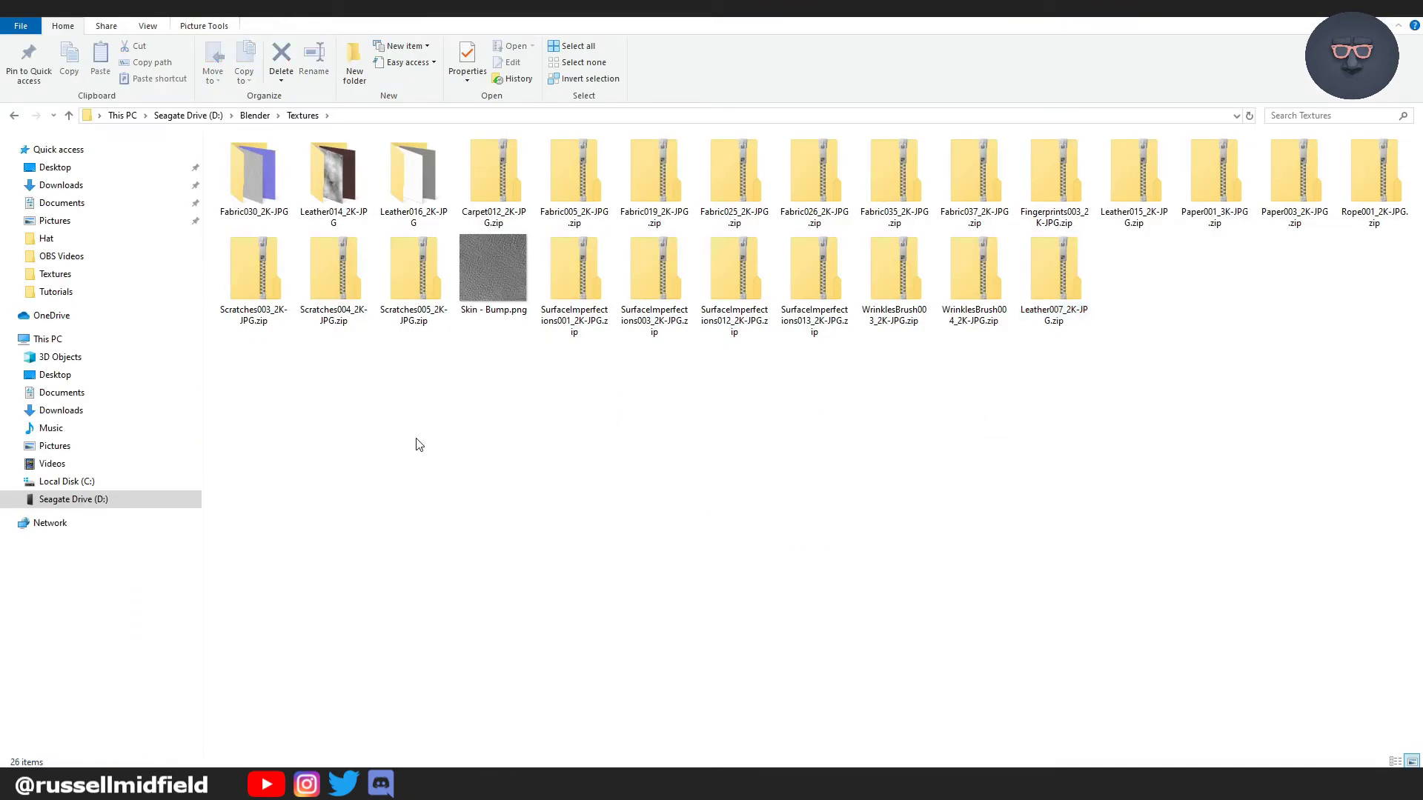
pyautogui.rightClick(1051, 275)
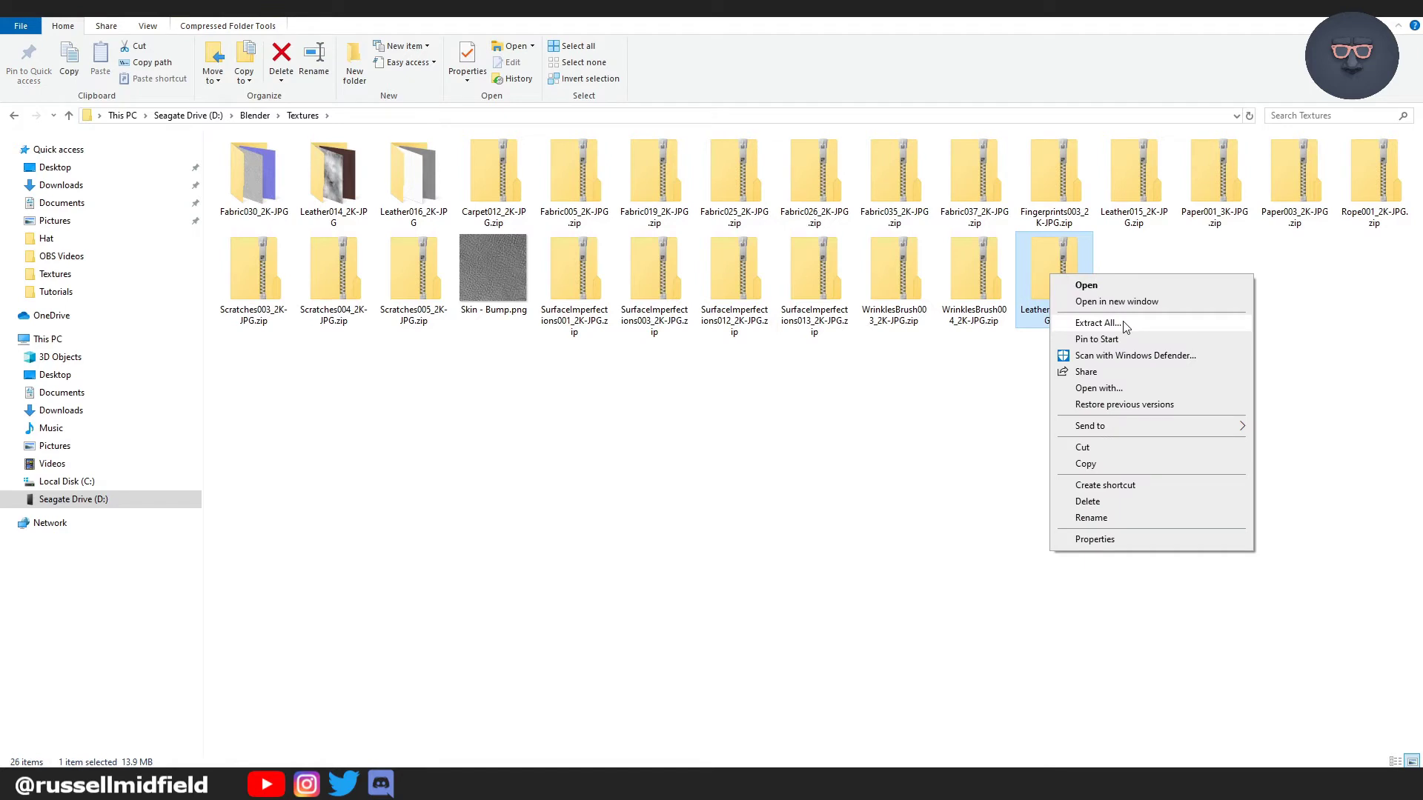
pyautogui.click(1097, 323)
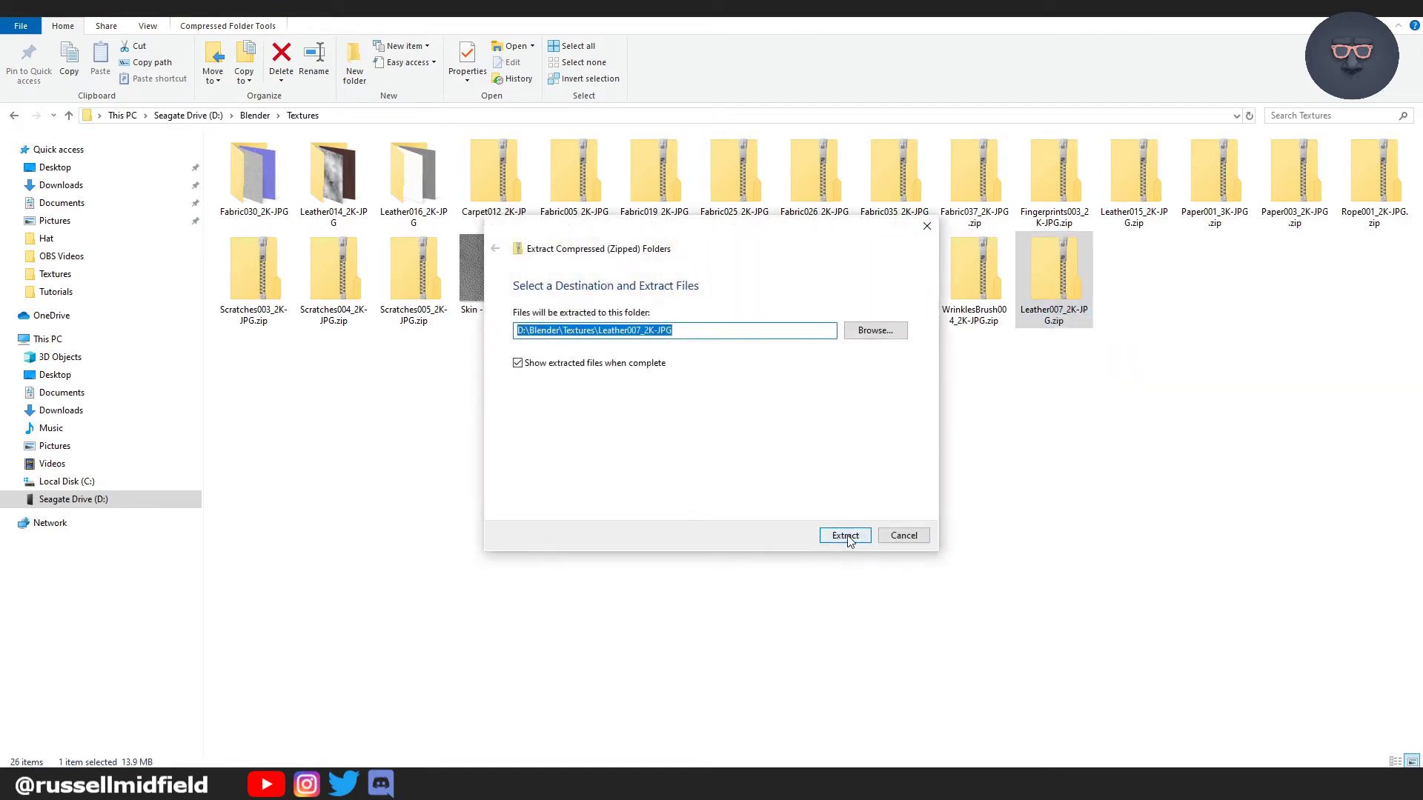
pyautogui.click(846, 536)
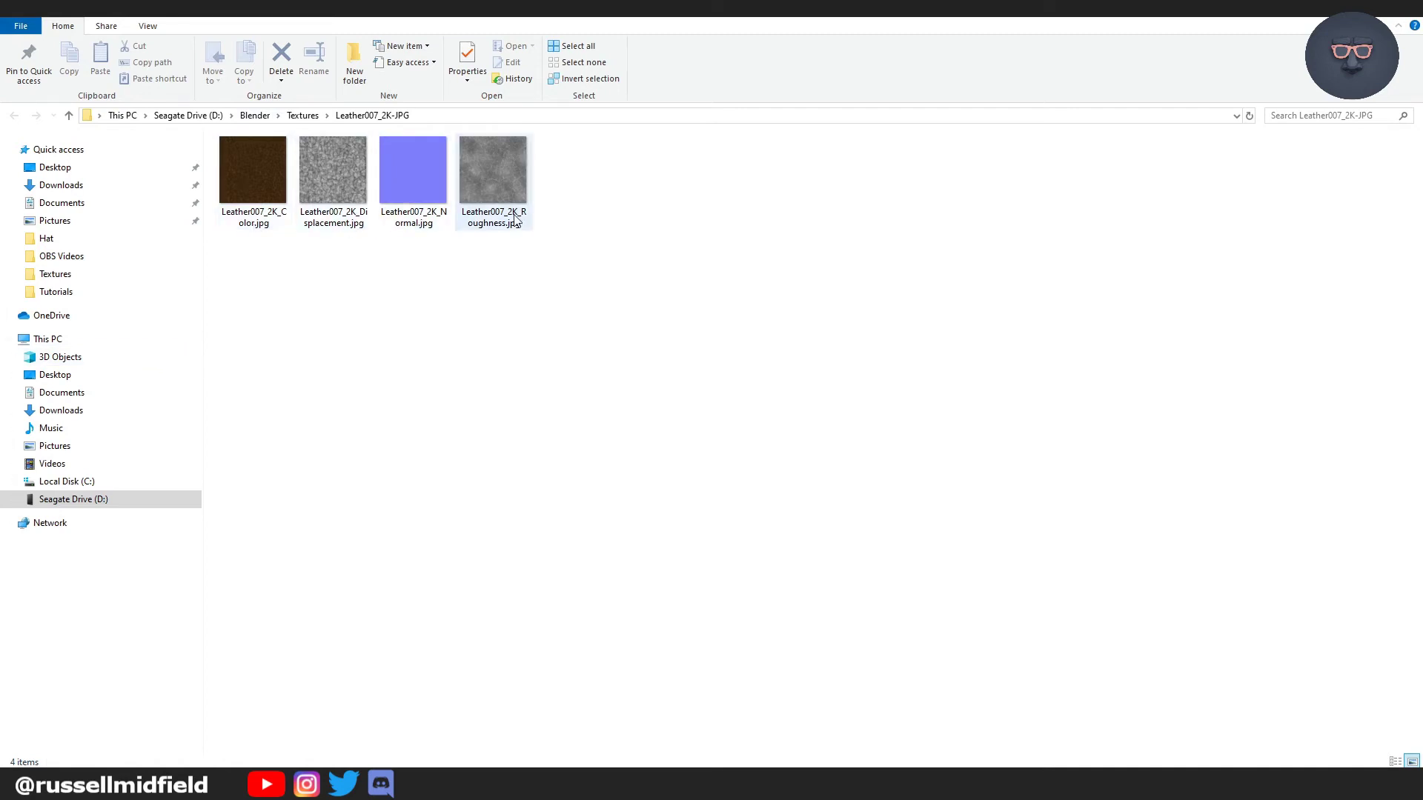
# Add a UV sphere in Blender, view it from the front, and deselect it.
pyautogui.hotkey('alt', 'Tab')
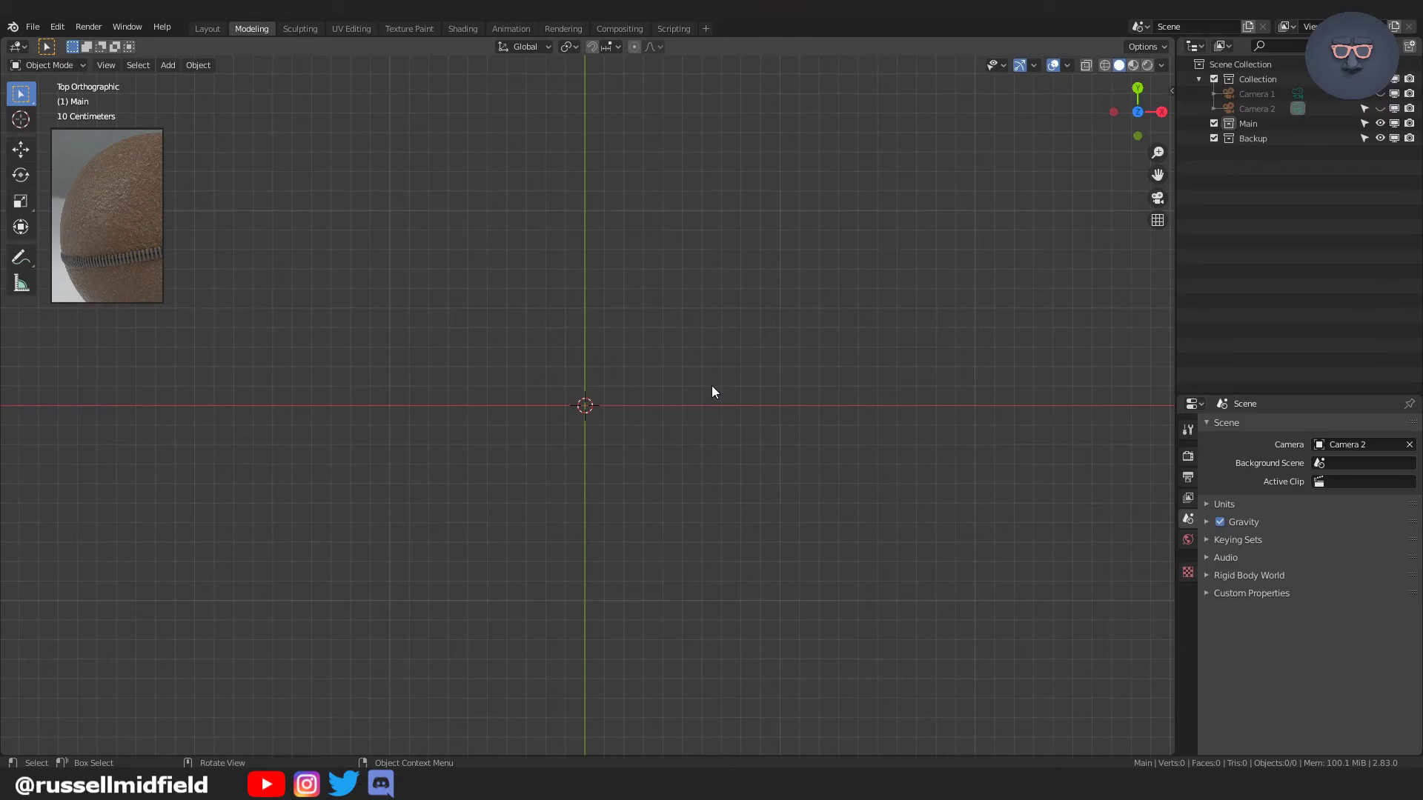
pyautogui.hotkey('shift', 'a')
pyautogui.moveTo(713, 387)
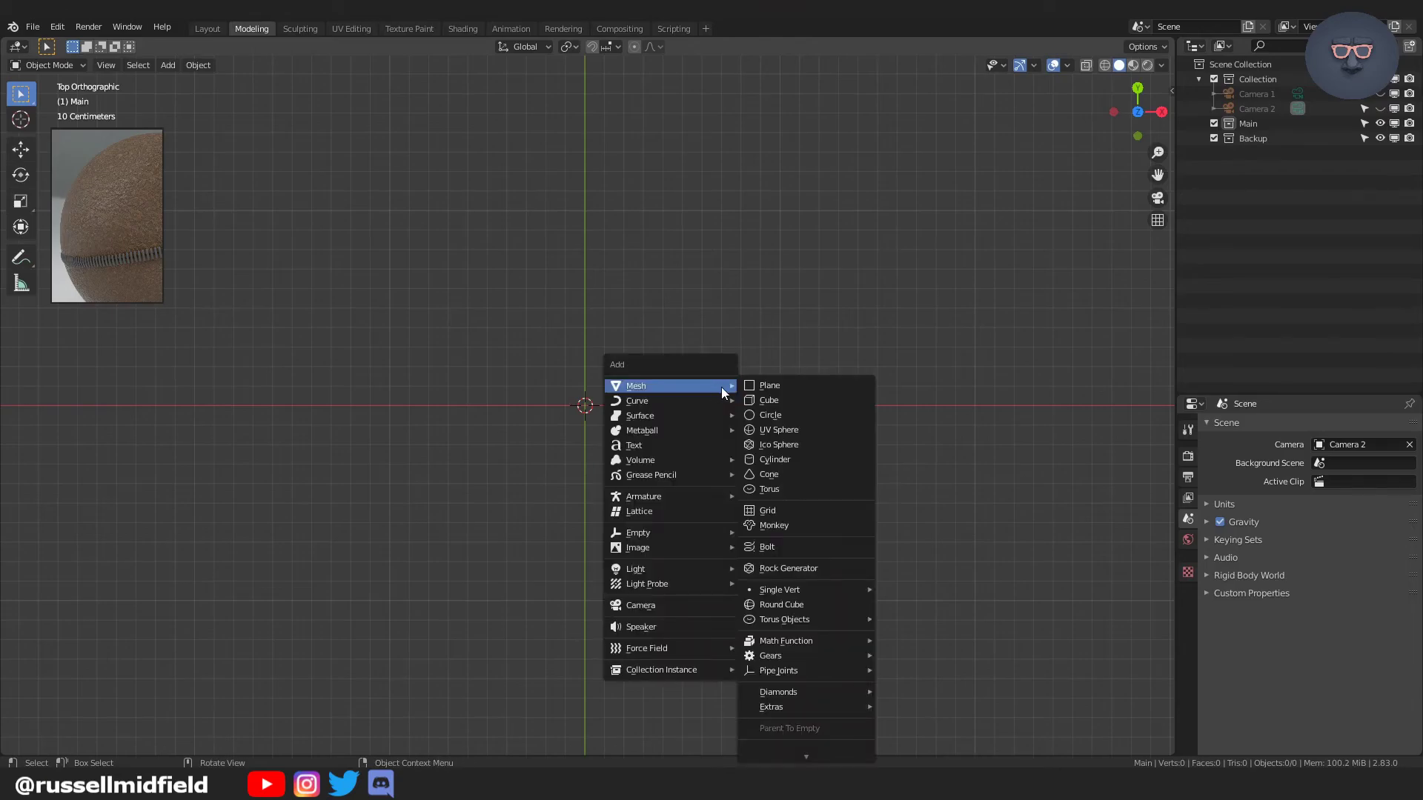
pyautogui.click(782, 430)
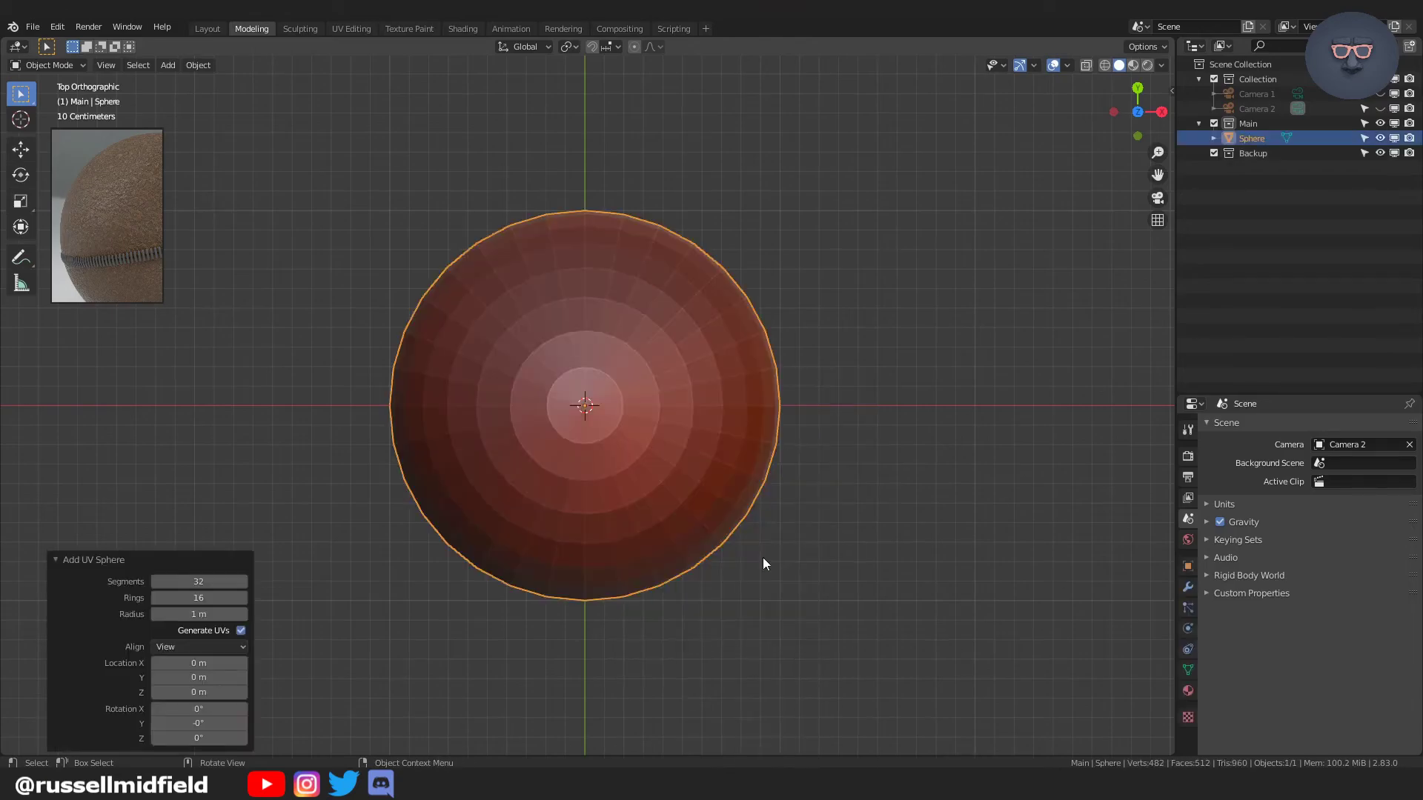
pyautogui.press('KP_1')
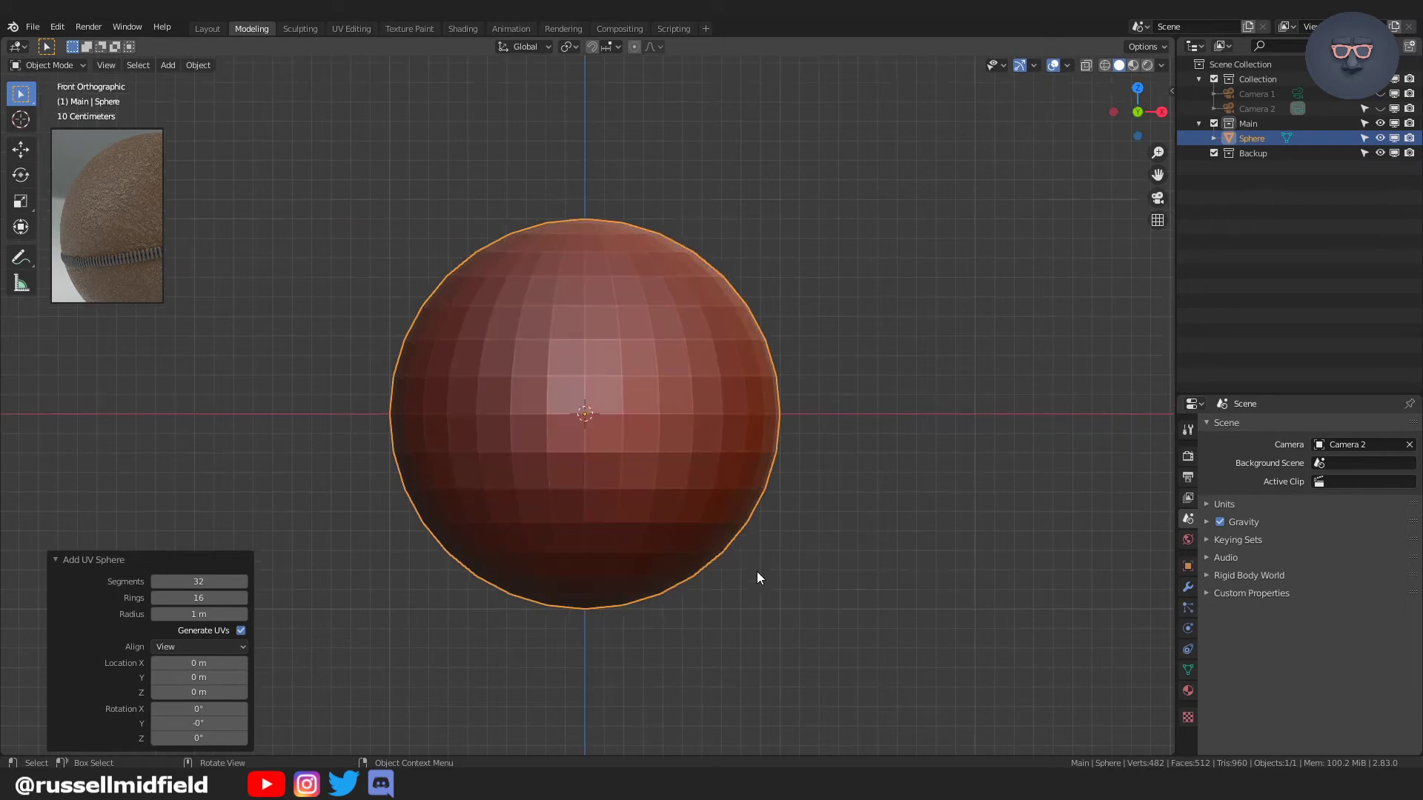
pyautogui.click(833, 494)
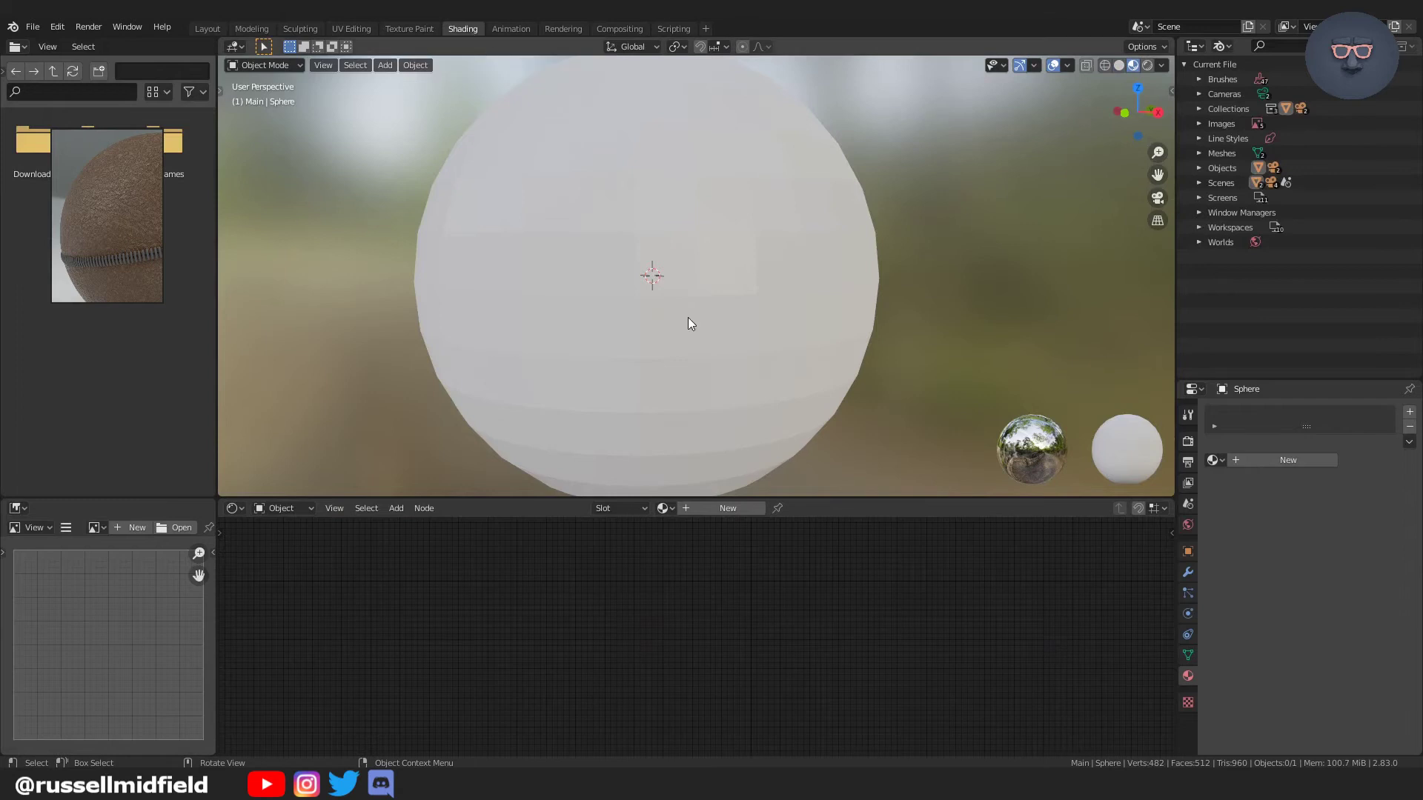
# Create a new material on the sphere and enlarge the node editor area.
pyautogui.click(714, 508)
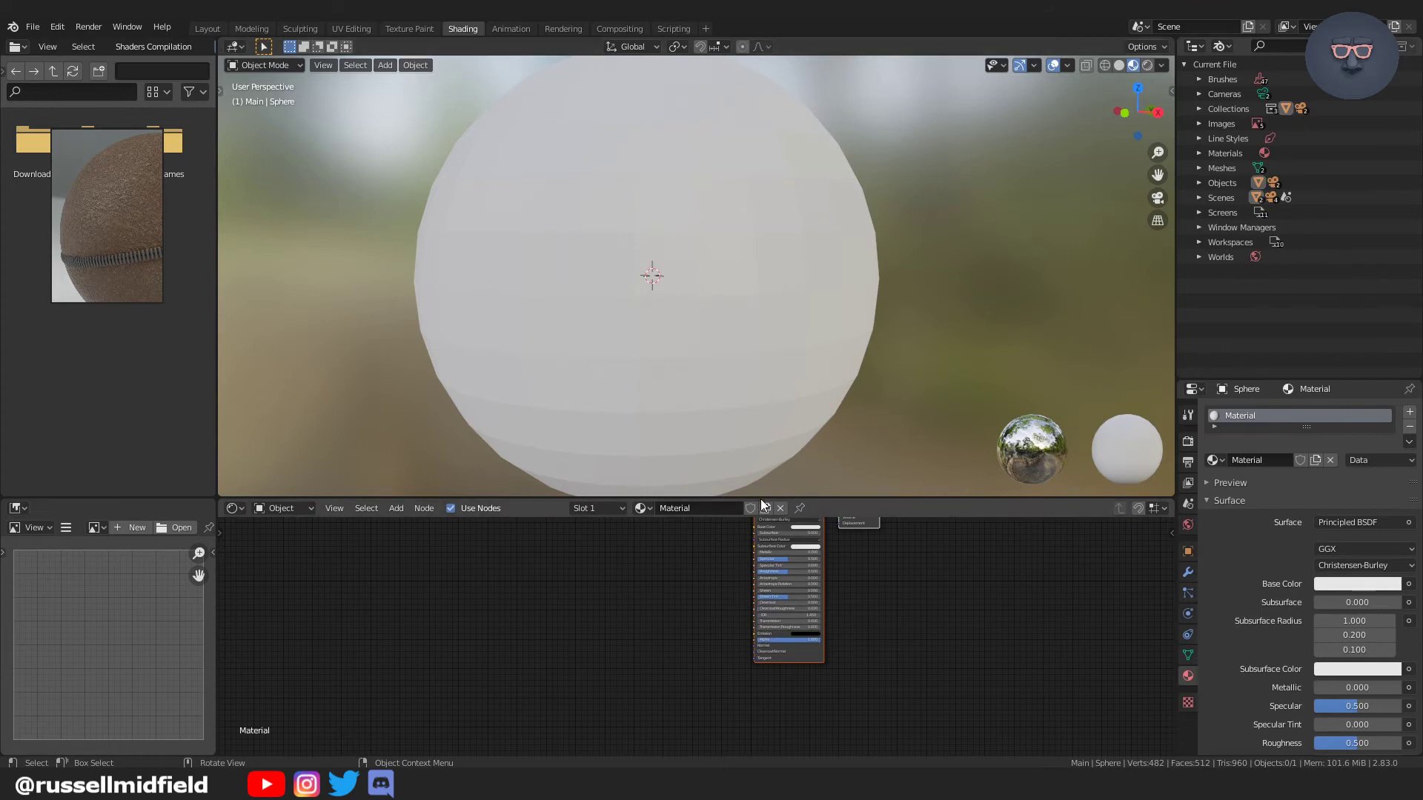
pyautogui.moveTo(763, 505); pyautogui.dragTo(747, 337)
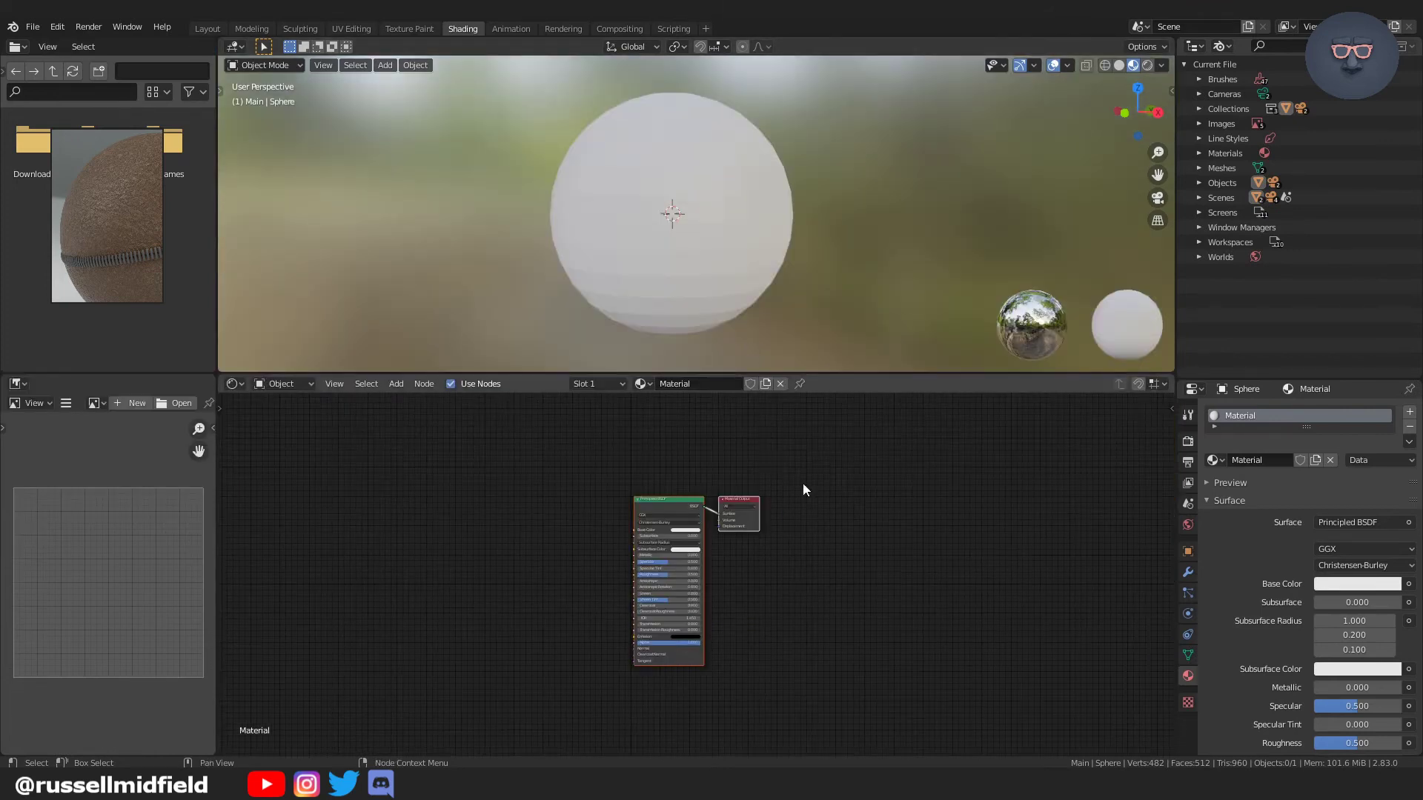
pyautogui.scroll(4, 856, 613)
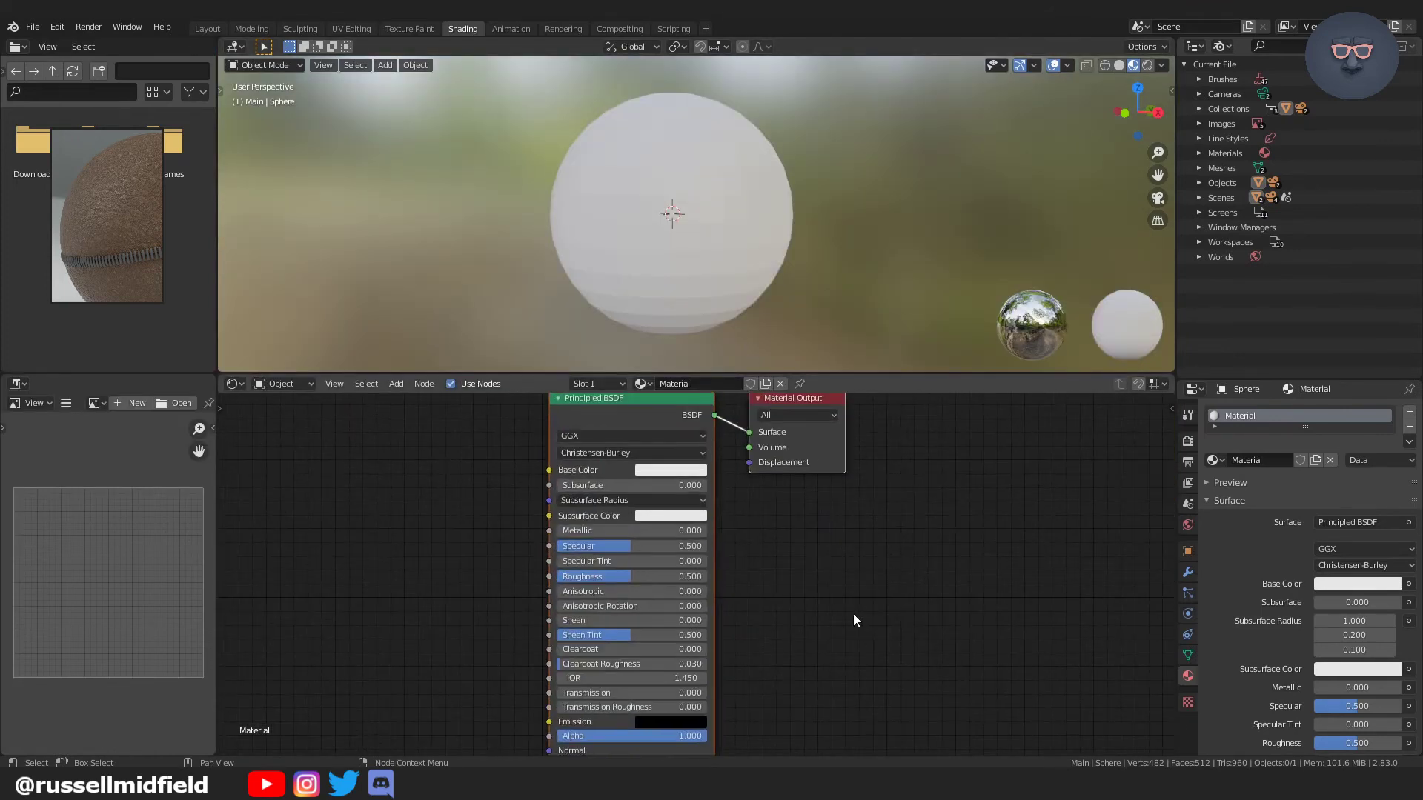
pyautogui.moveTo(850, 610)
pyautogui.mouseDown(button='middle')
pyautogui.moveTo(854, 581)
pyautogui.moveTo(854, 594)
pyautogui.mouseUp(button='middle')
# Add an Image Texture node left of the shader and link its Color to Base Color.
pyautogui.hotkey('shift', 'a')
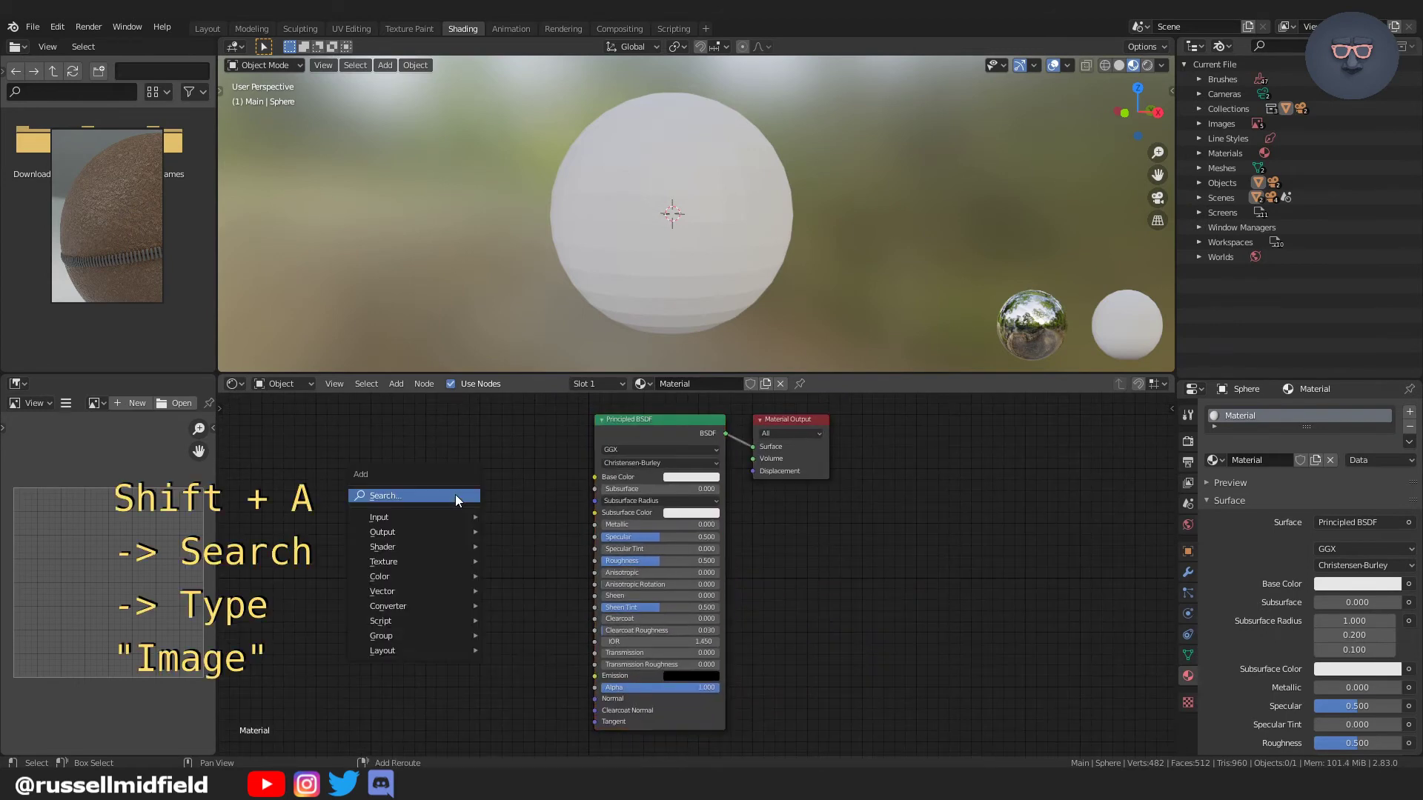
pyautogui.click(455, 495)
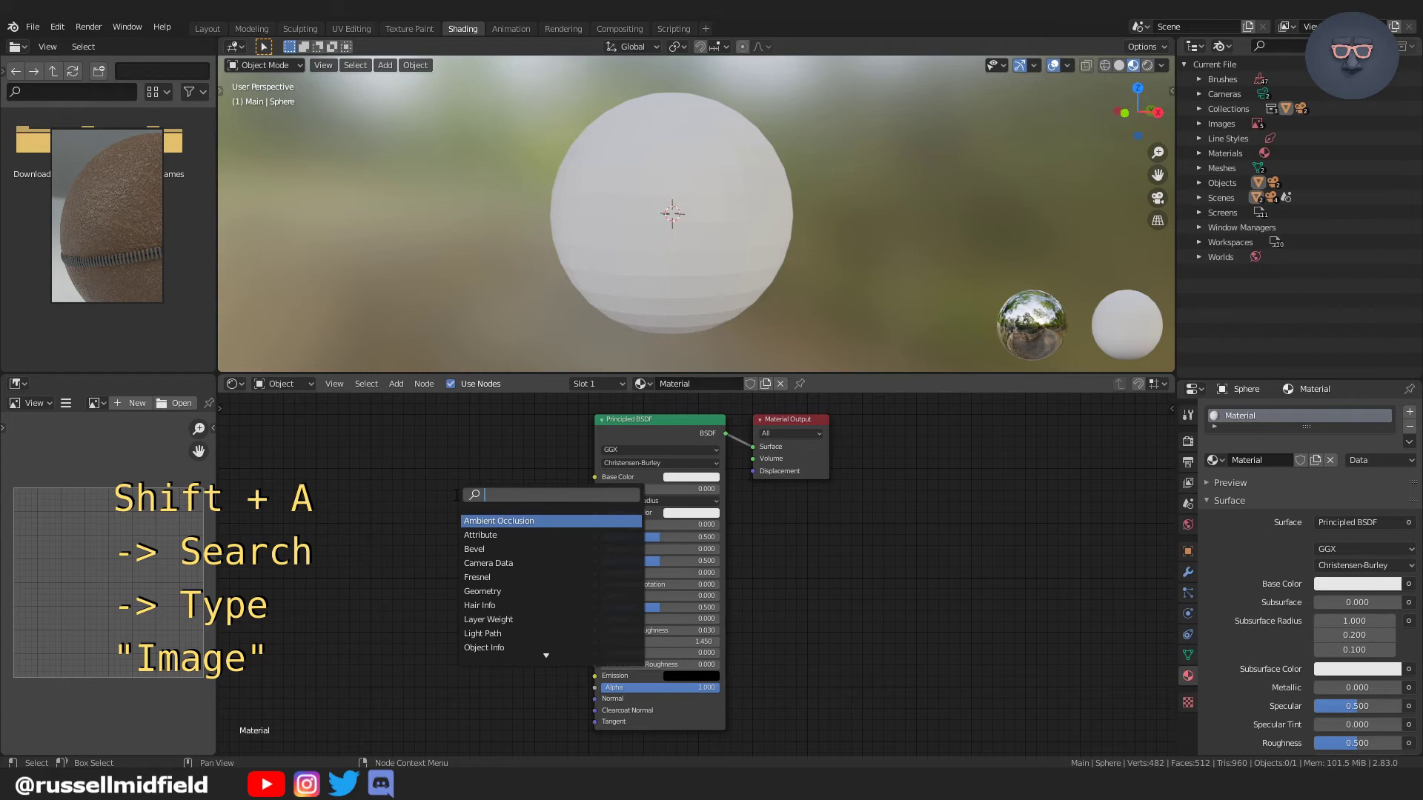
pyautogui.write('image')
pyautogui.press('Return')
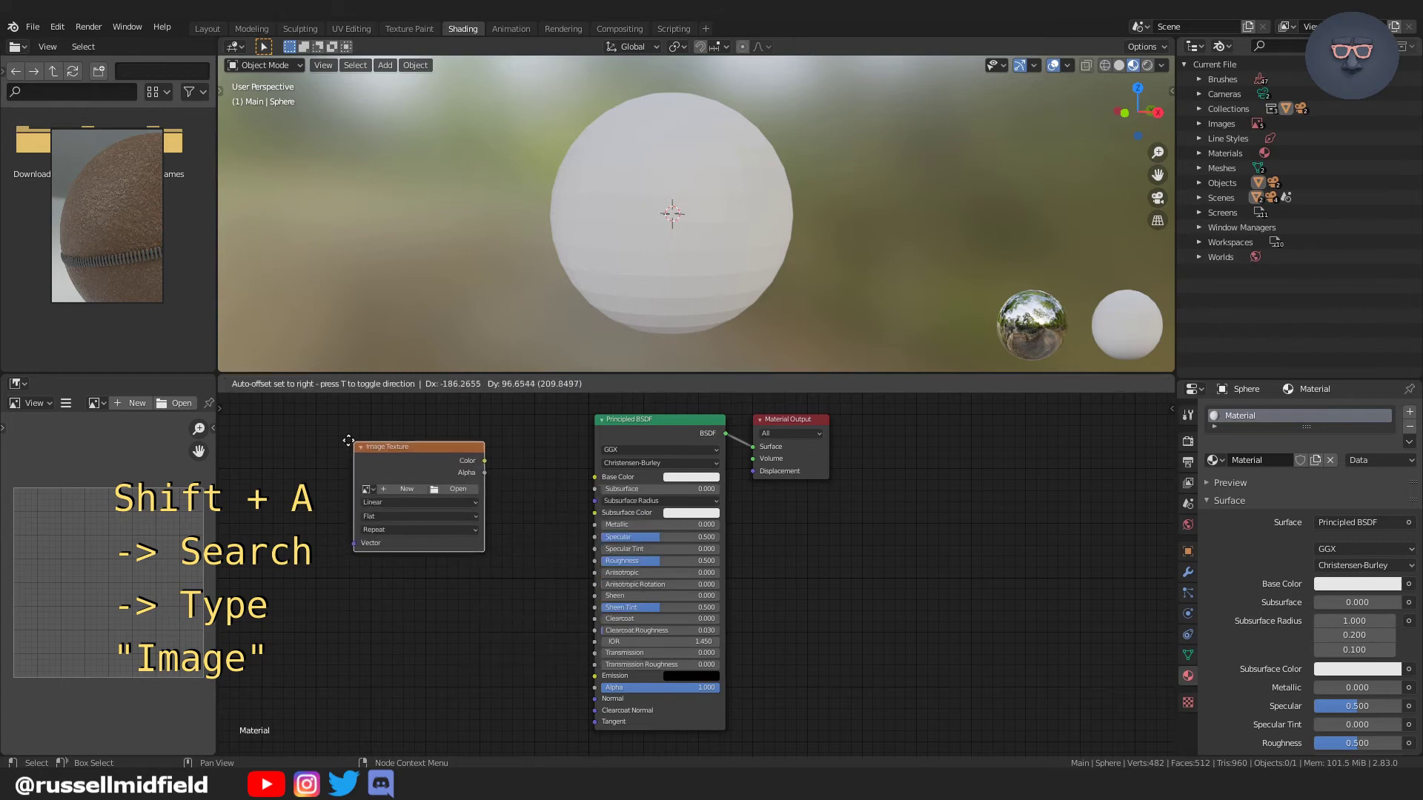
pyautogui.click(348, 445)
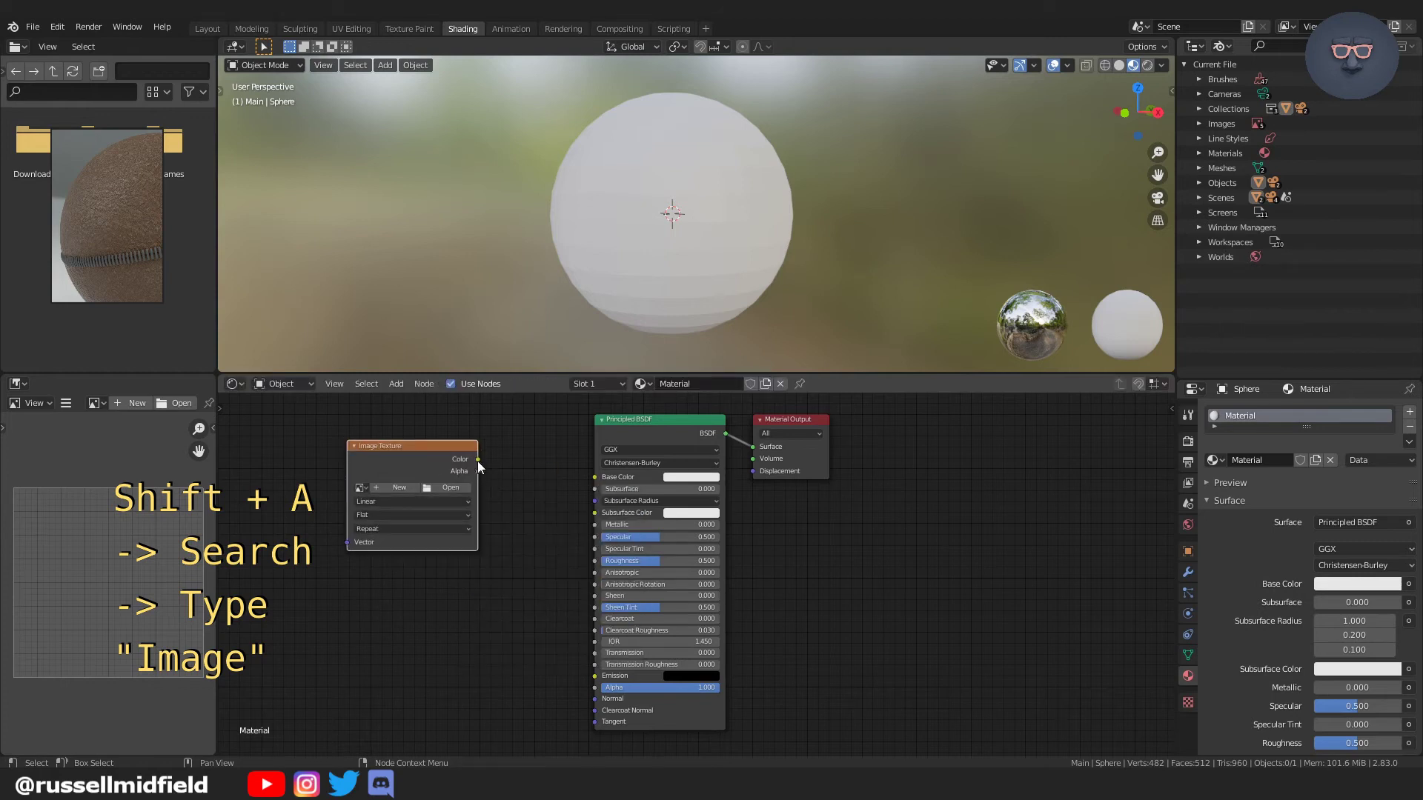
pyautogui.moveTo(478, 460); pyautogui.dragTo(595, 476)
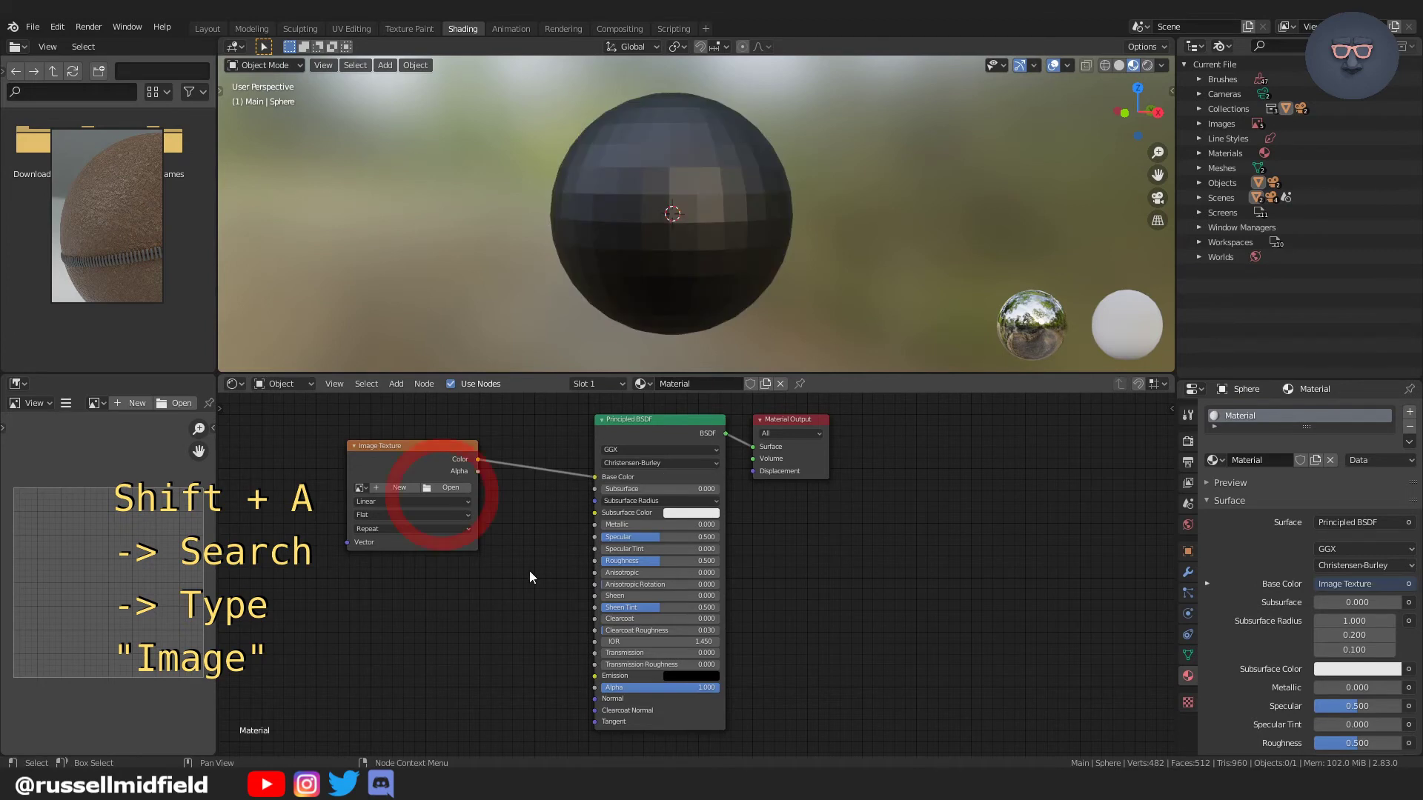
# Load Leather007_2K_Color.jpg into the Image Texture node.
pyautogui.click(445, 487)
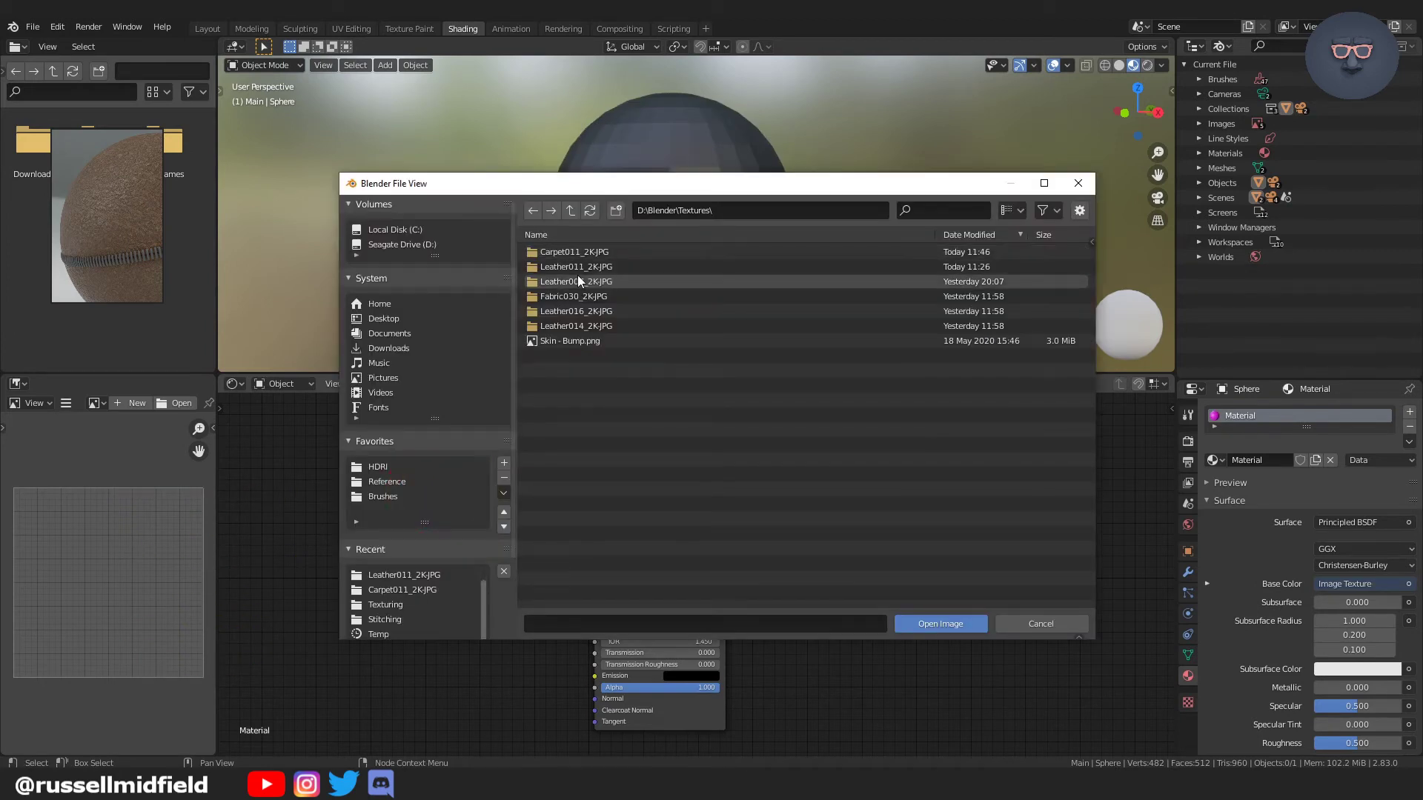
pyautogui.doubleClick(577, 277)
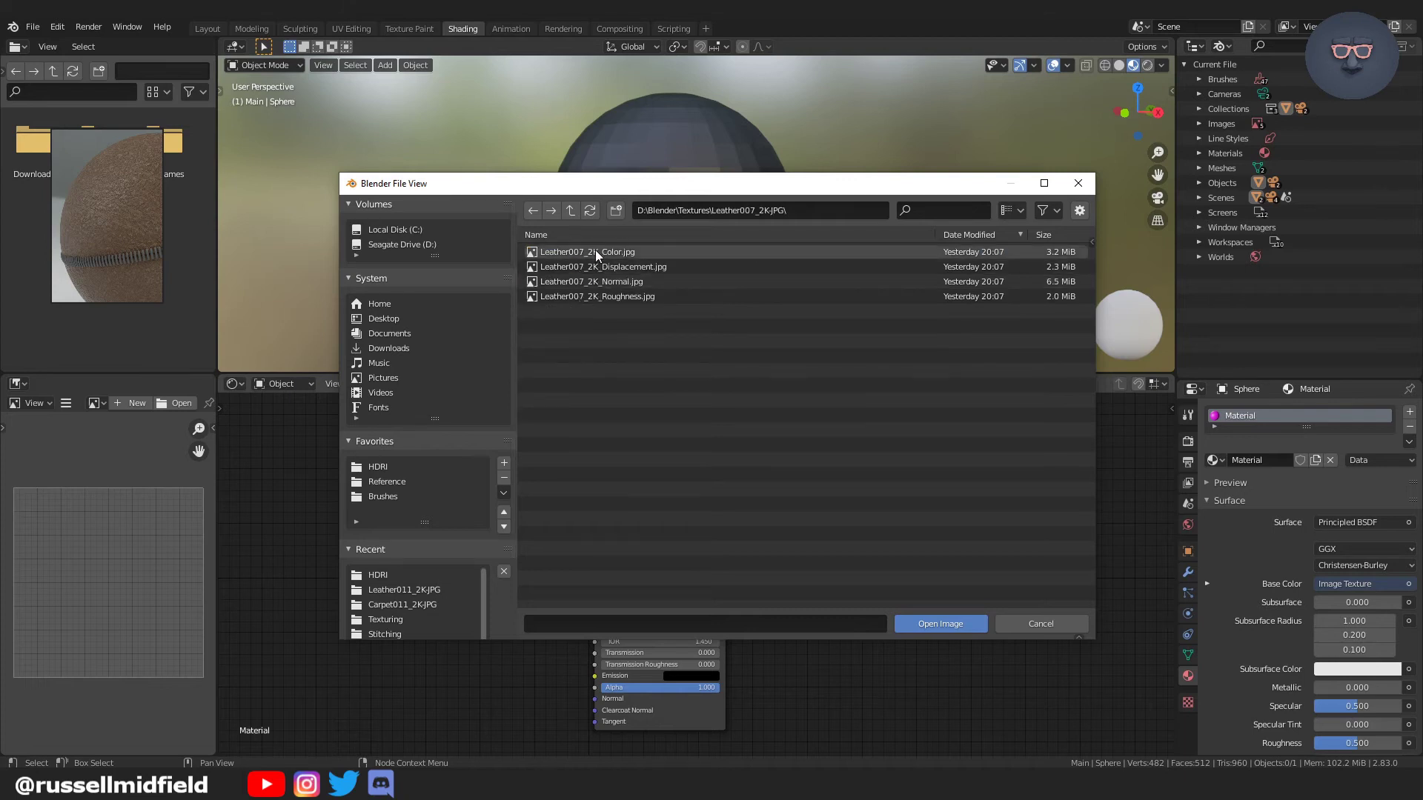
pyautogui.click(595, 252)
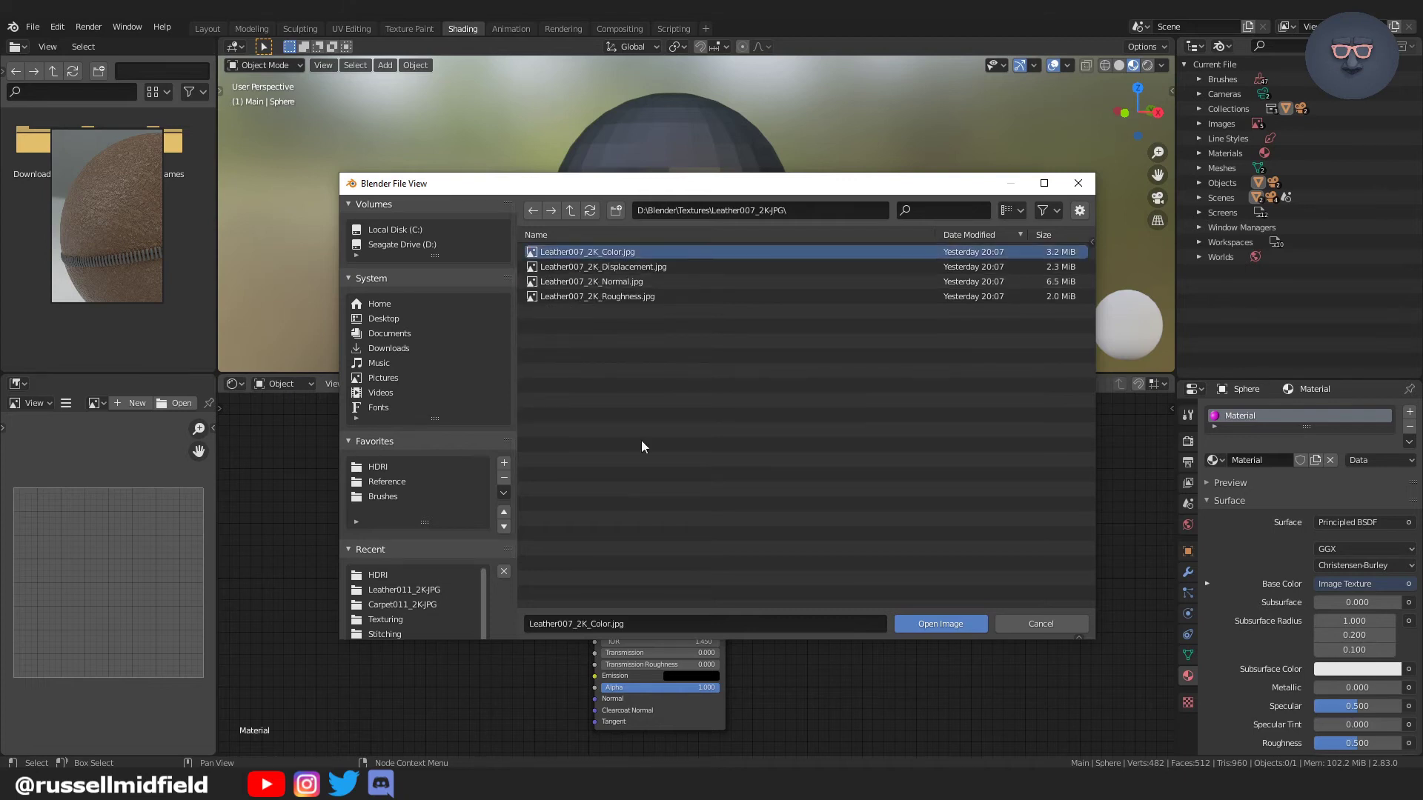
pyautogui.click(958, 624)
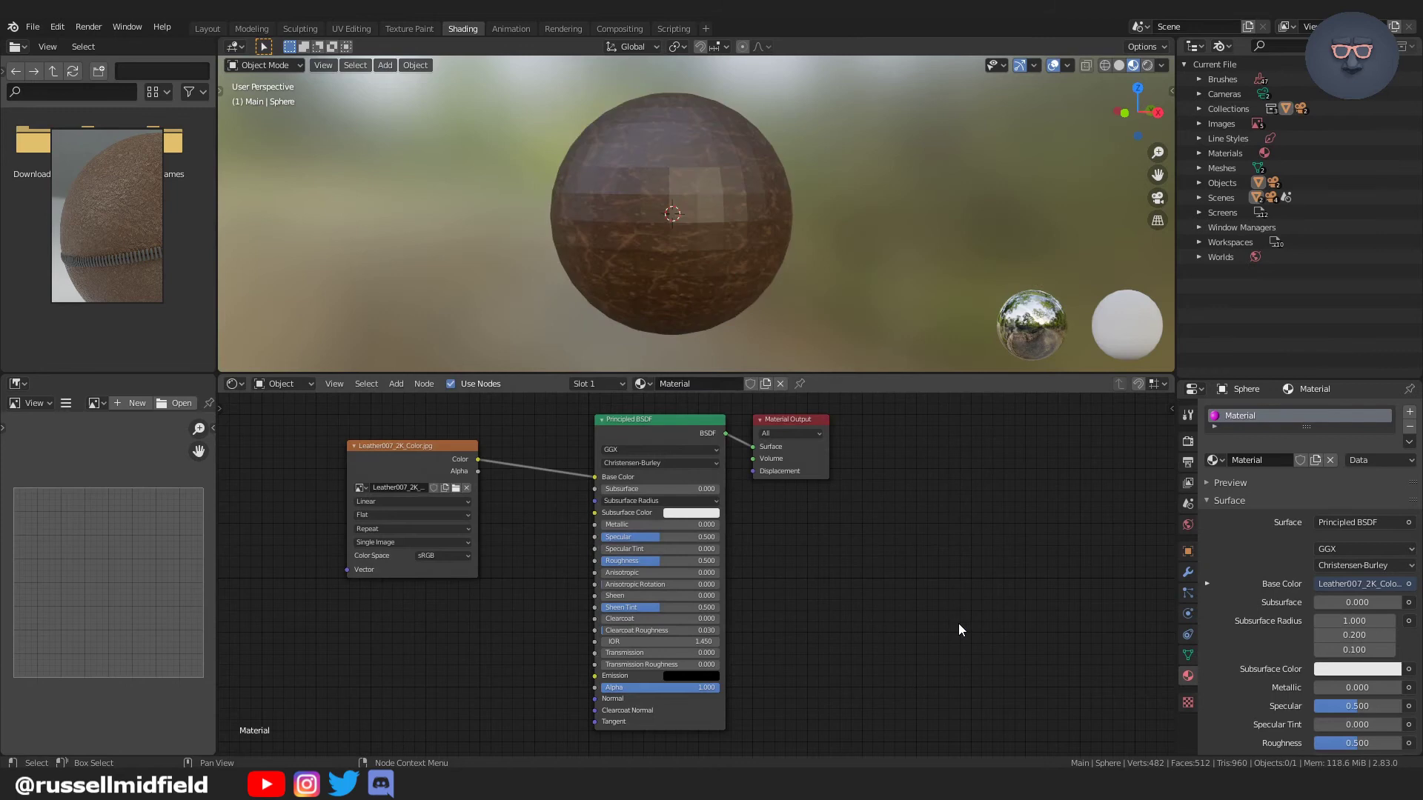
# Apply Shade Smooth to the sphere and leave it selected.
pyautogui.click(698, 252)
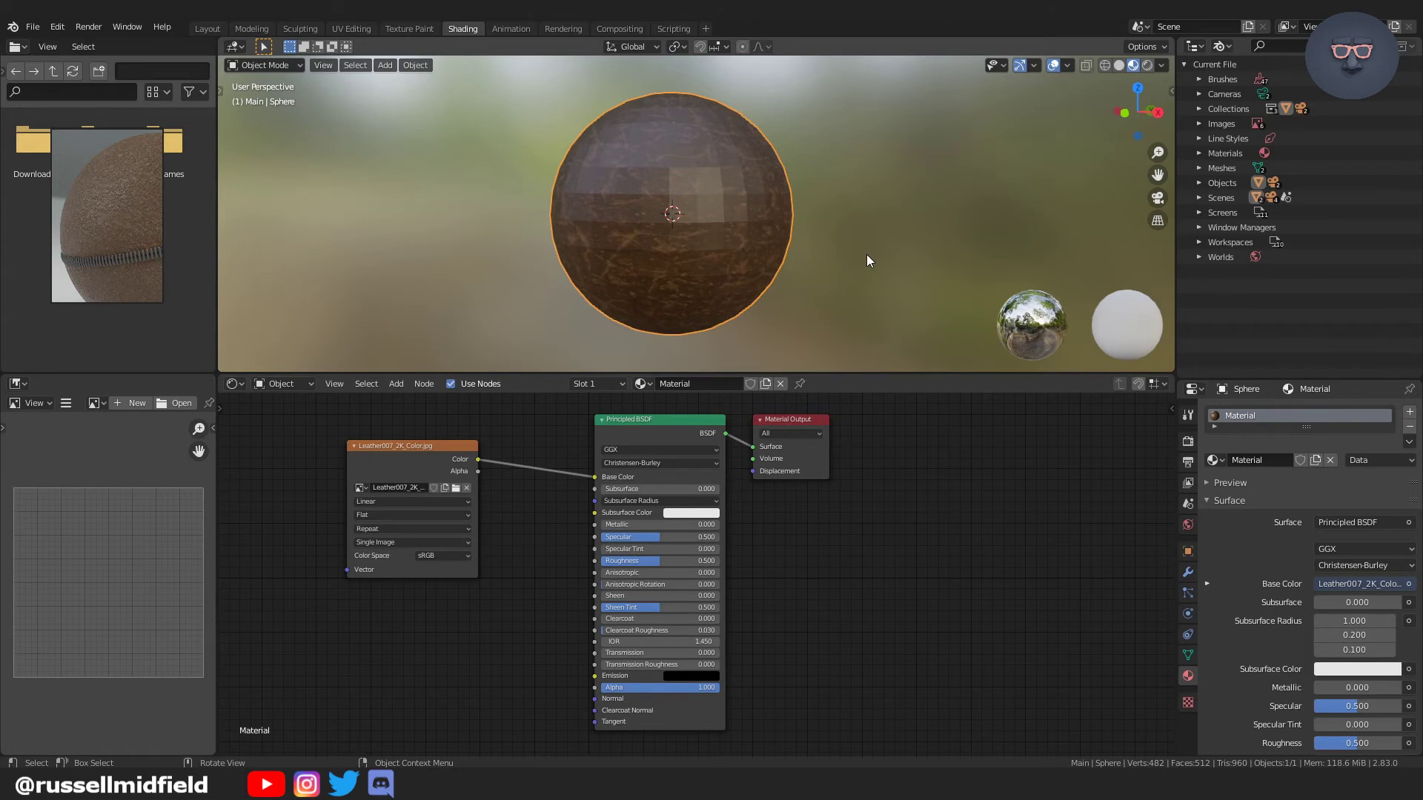
pyautogui.click(406, 67)
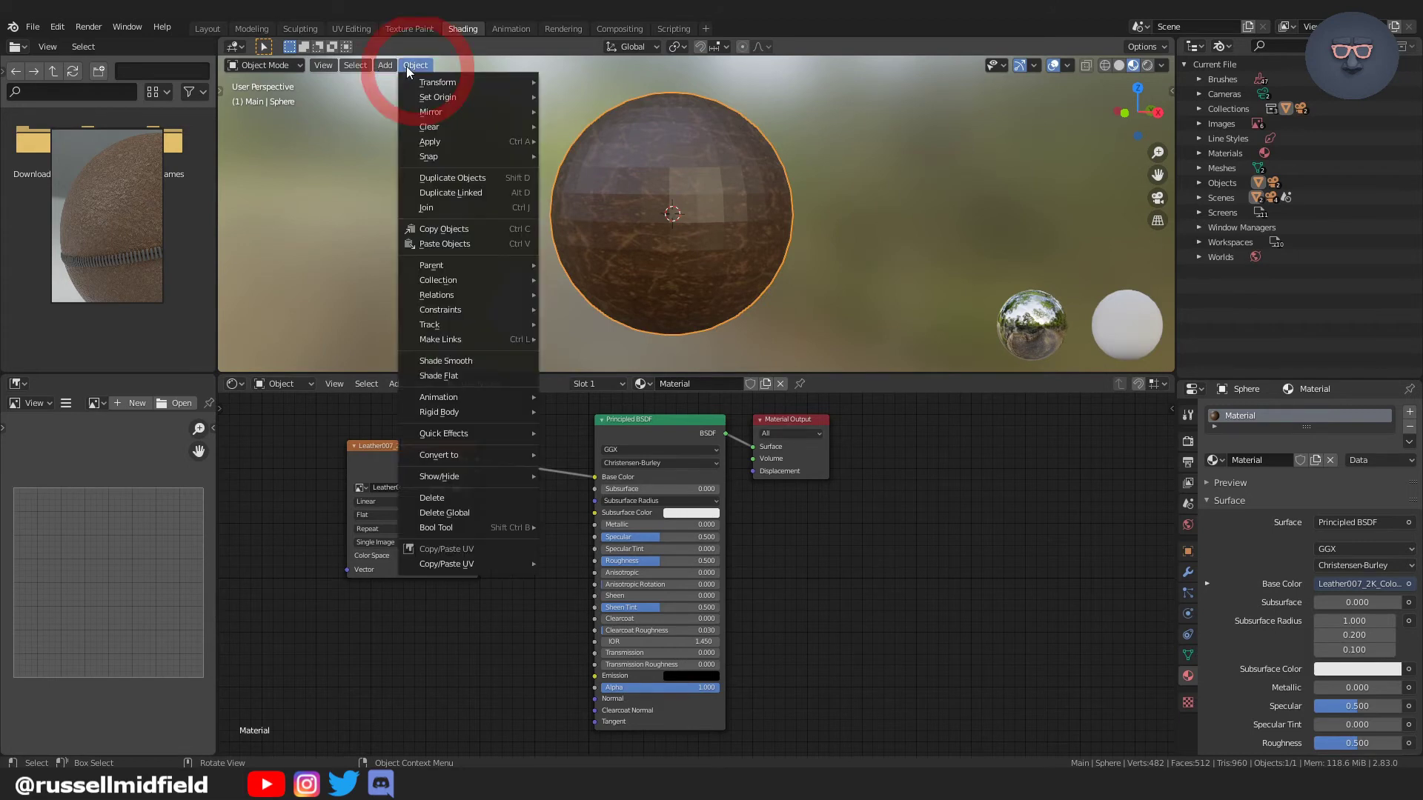
pyautogui.click(482, 361)
pyautogui.click(885, 269)
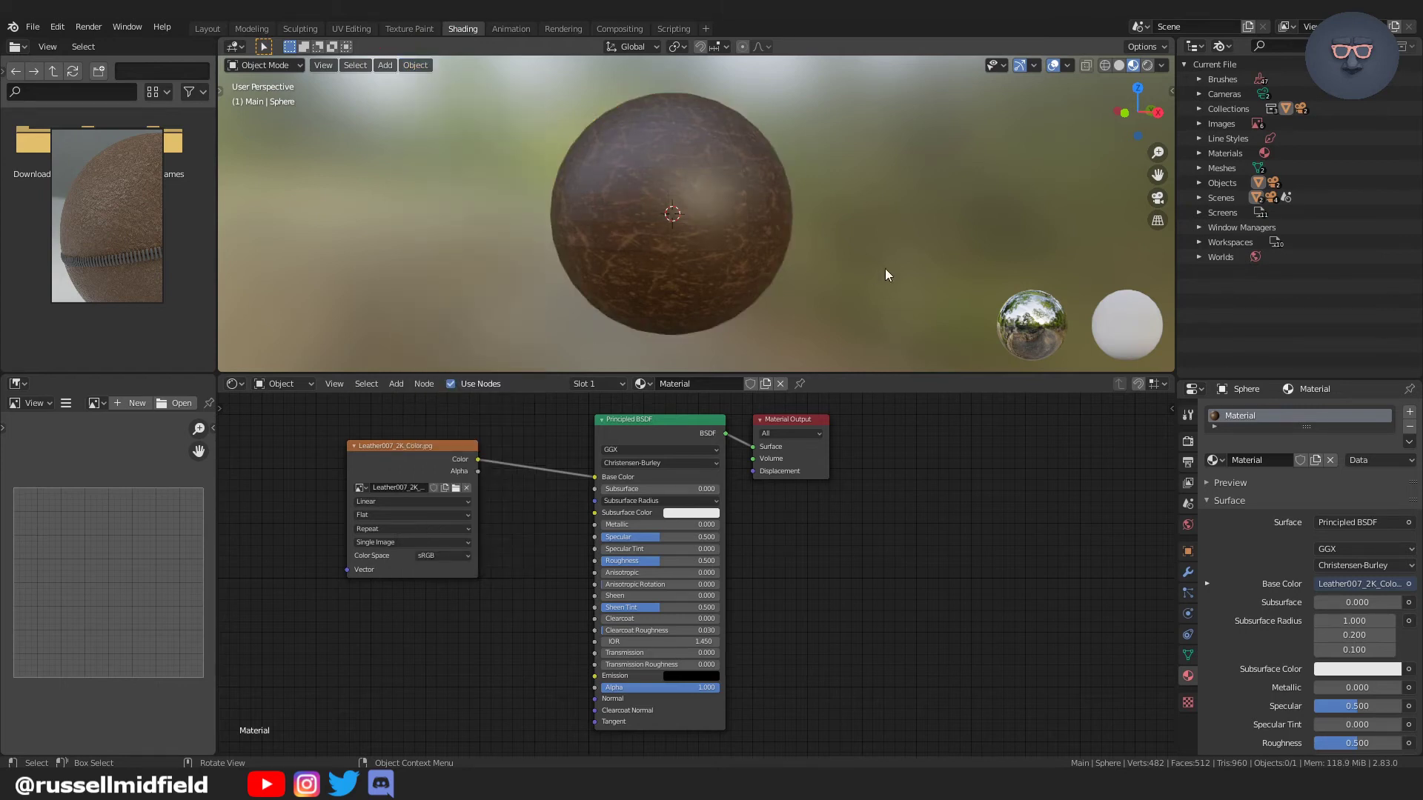
pyautogui.click(703, 233)
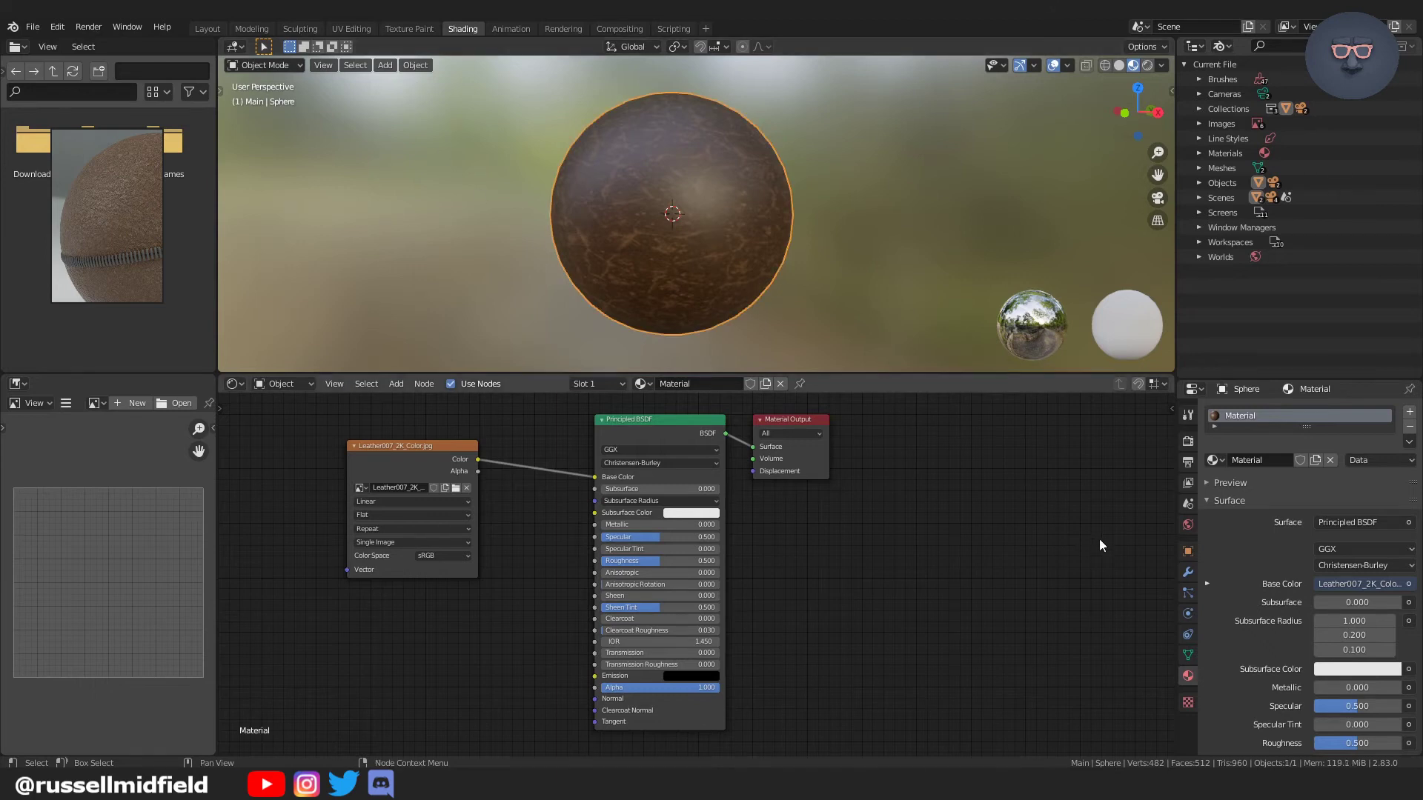
# Add a Subdivision Surface modifier to the sphere from the Modifier Properties.
pyautogui.click(1190, 583)
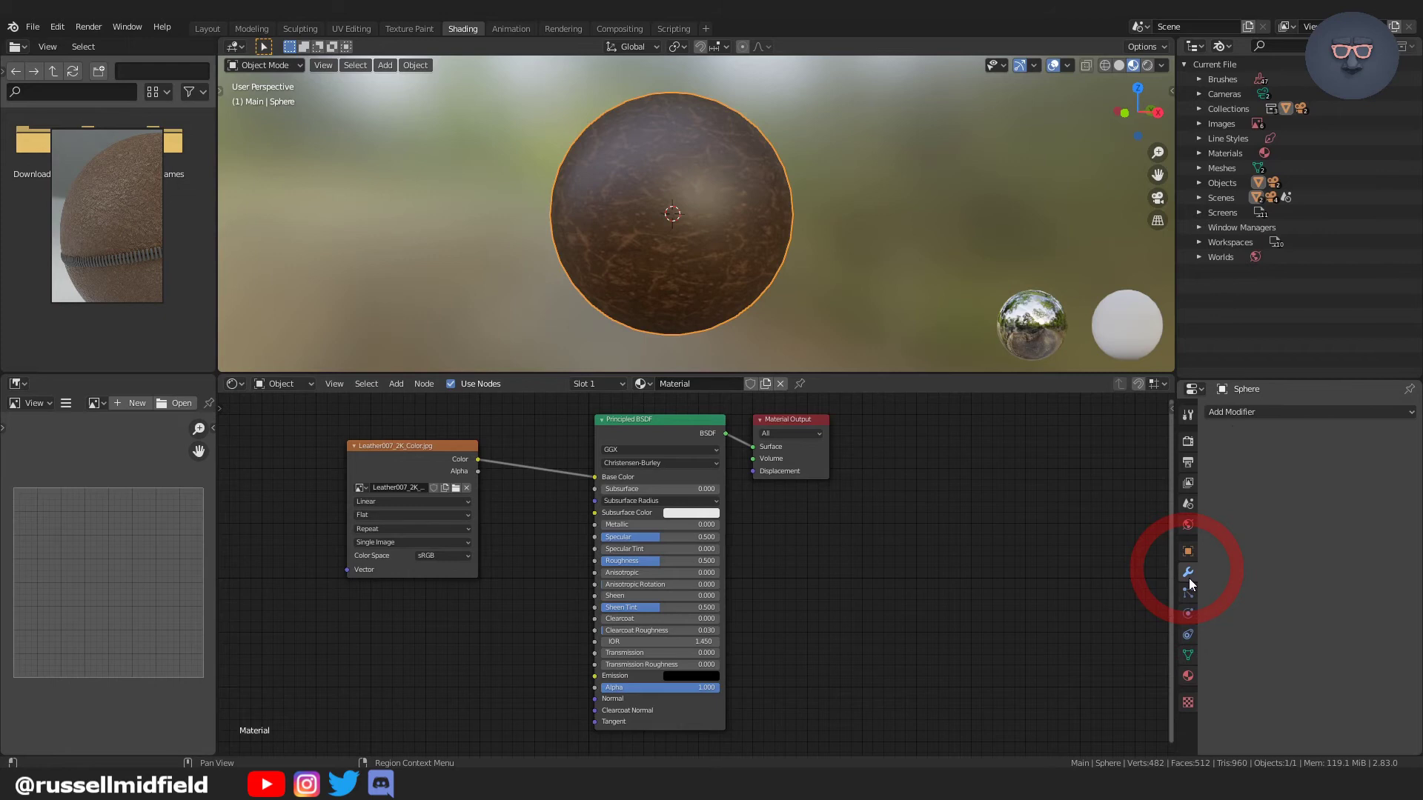
pyautogui.click(1234, 415)
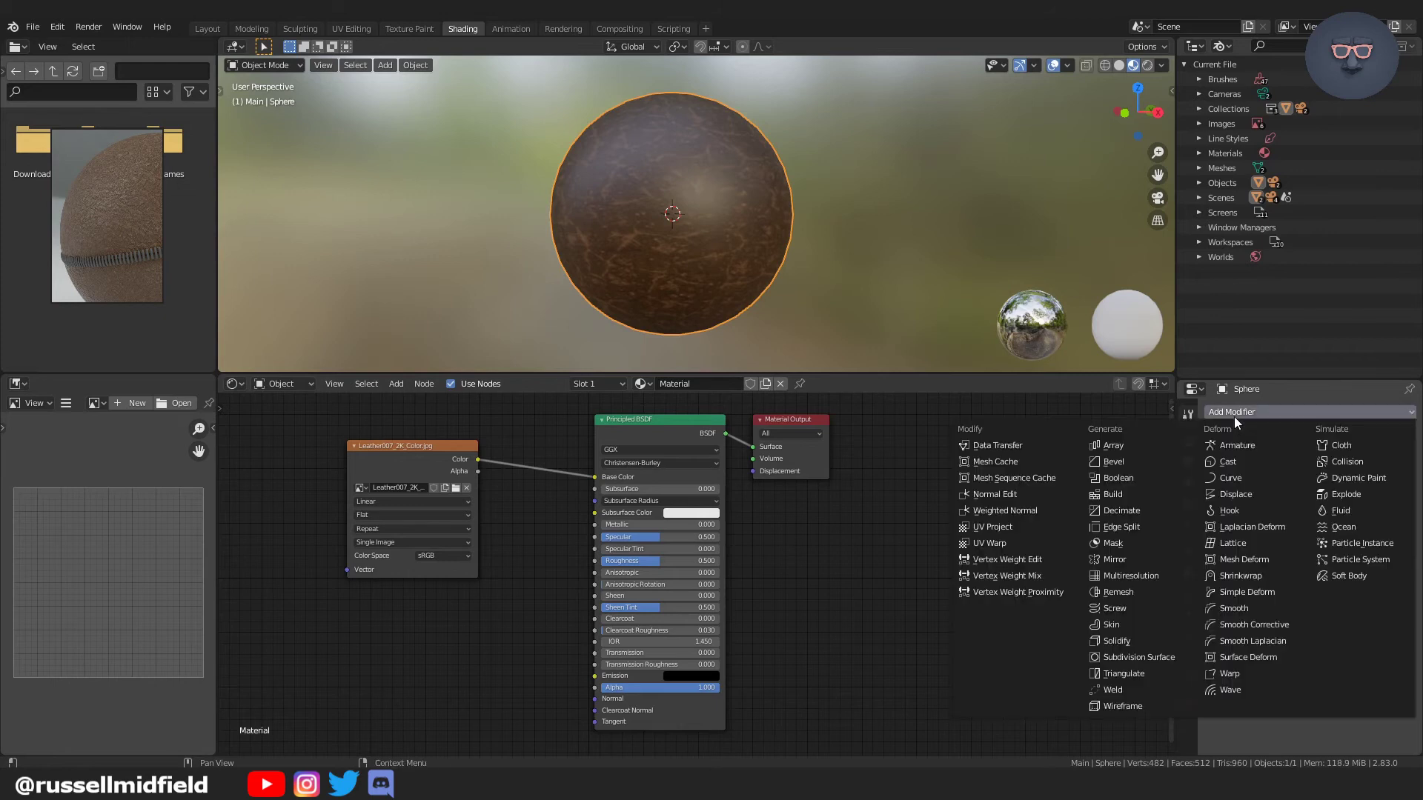
pyautogui.click(1149, 654)
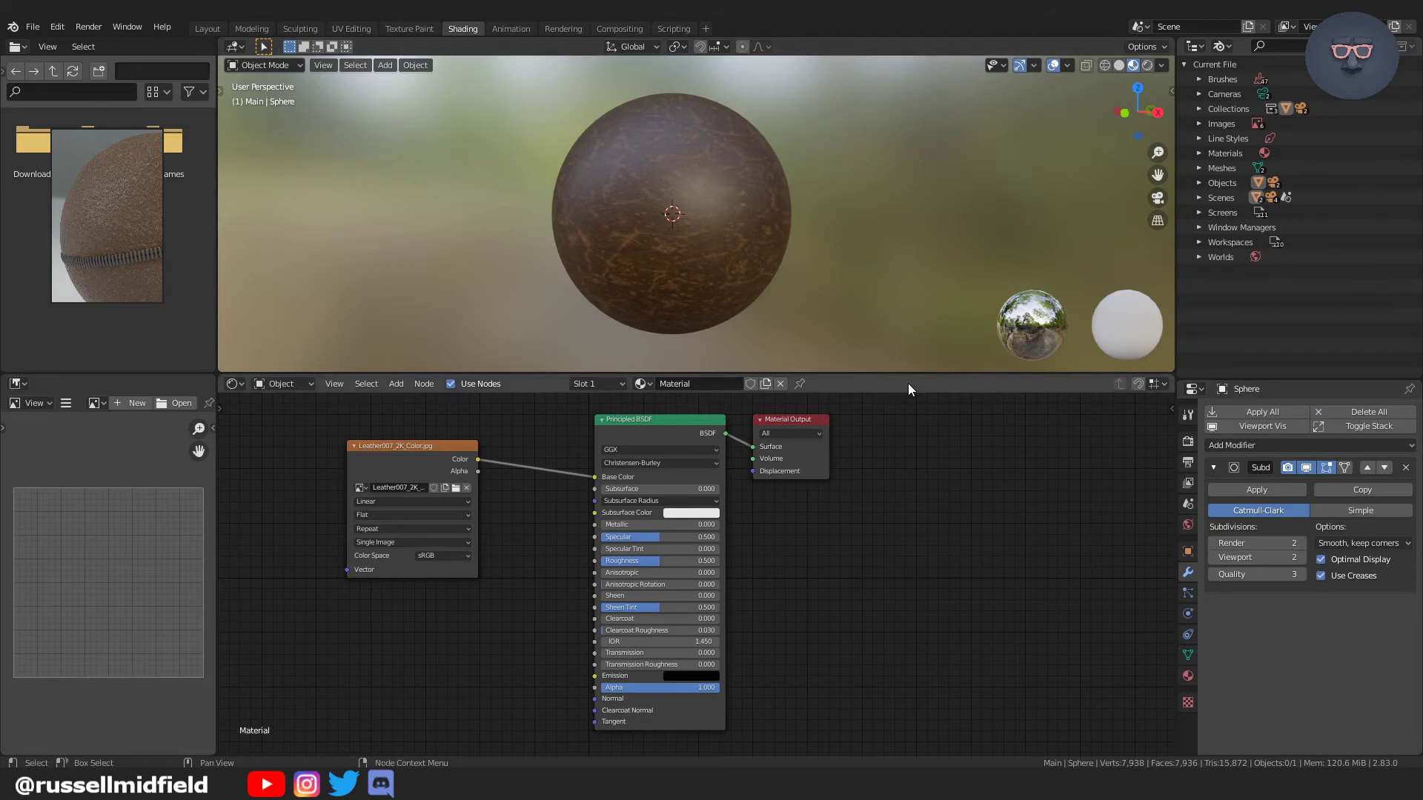
# Move the Material Output node down and away from the shader to make room.
pyautogui.click(798, 419)
pyautogui.moveTo(794, 419); pyautogui.dragTo(962, 647)
pyautogui.moveTo(867, 657); pyautogui.dragTo(765, 539, button='middle')
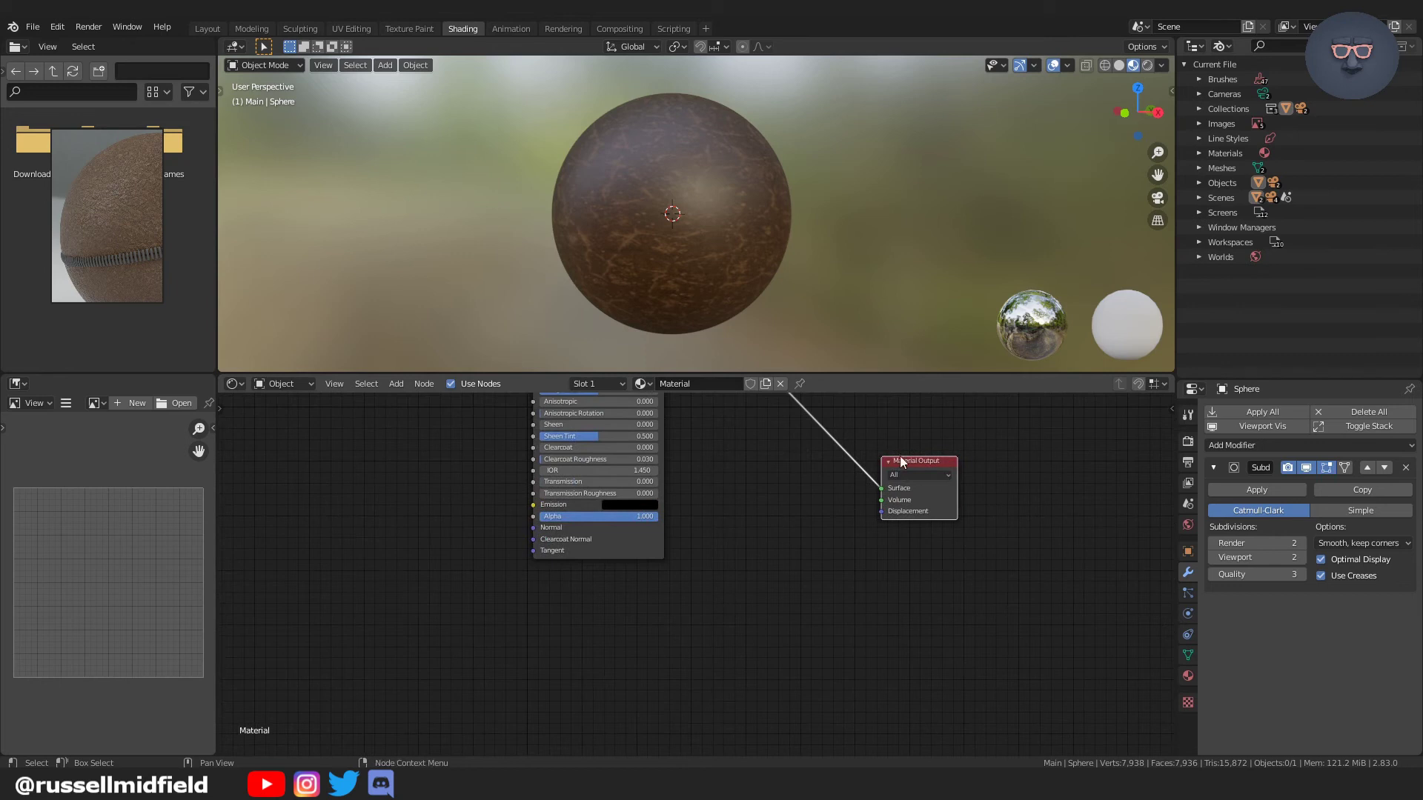
pyautogui.moveTo(902, 461); pyautogui.dragTo(902, 473)
# Add a second Image Texture node below the shader.
pyautogui.hotkey('shift', 'a')
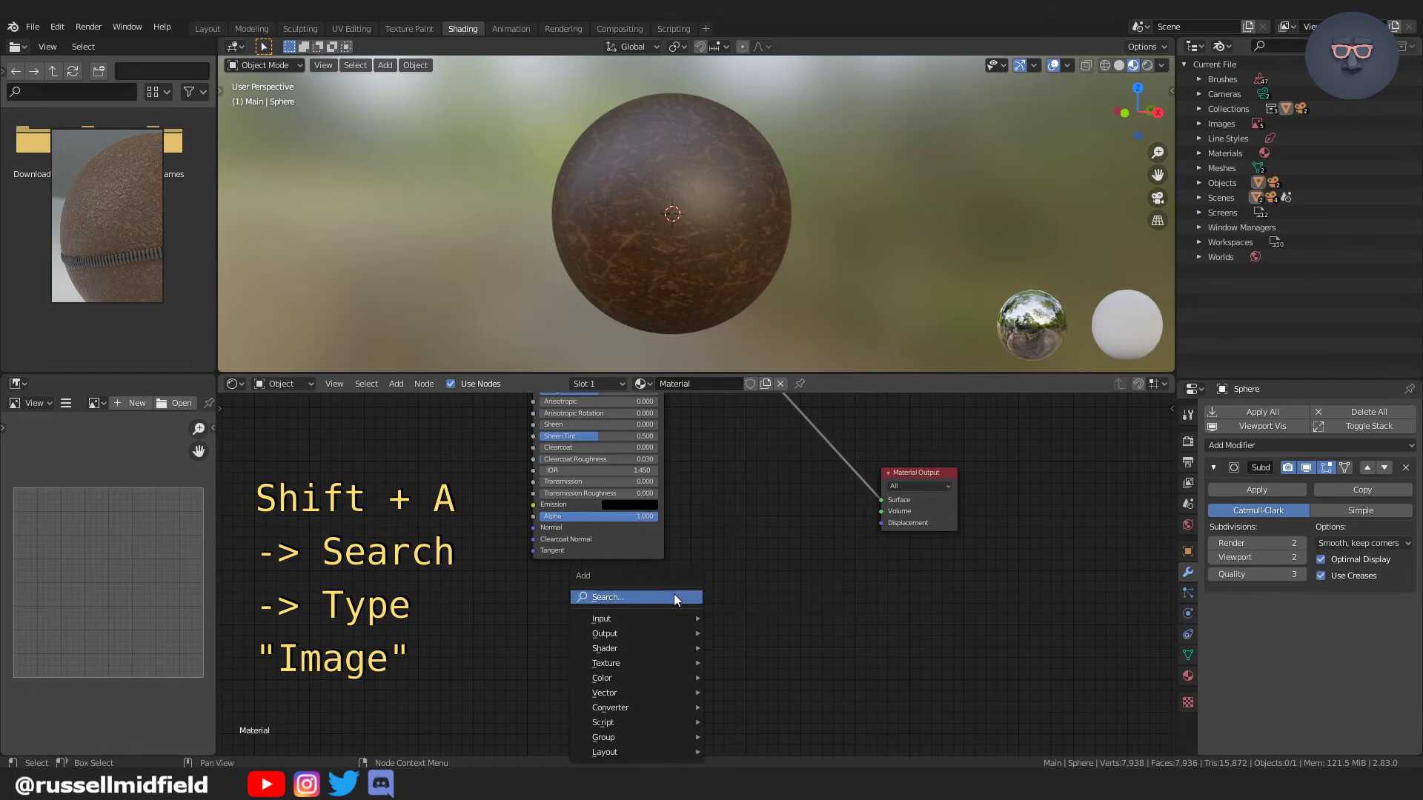
pyautogui.click(674, 593)
pyautogui.write('image')
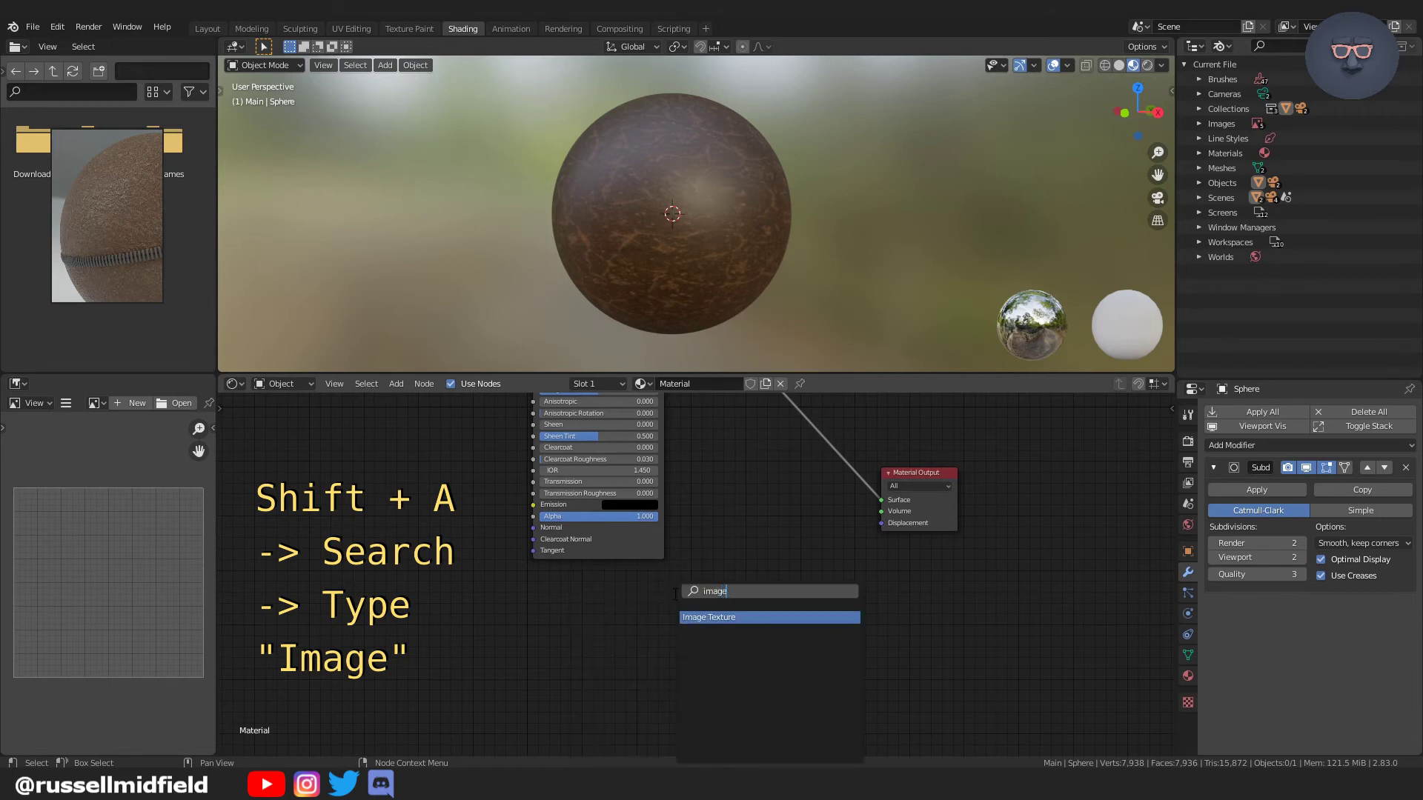
pyautogui.press('Return')
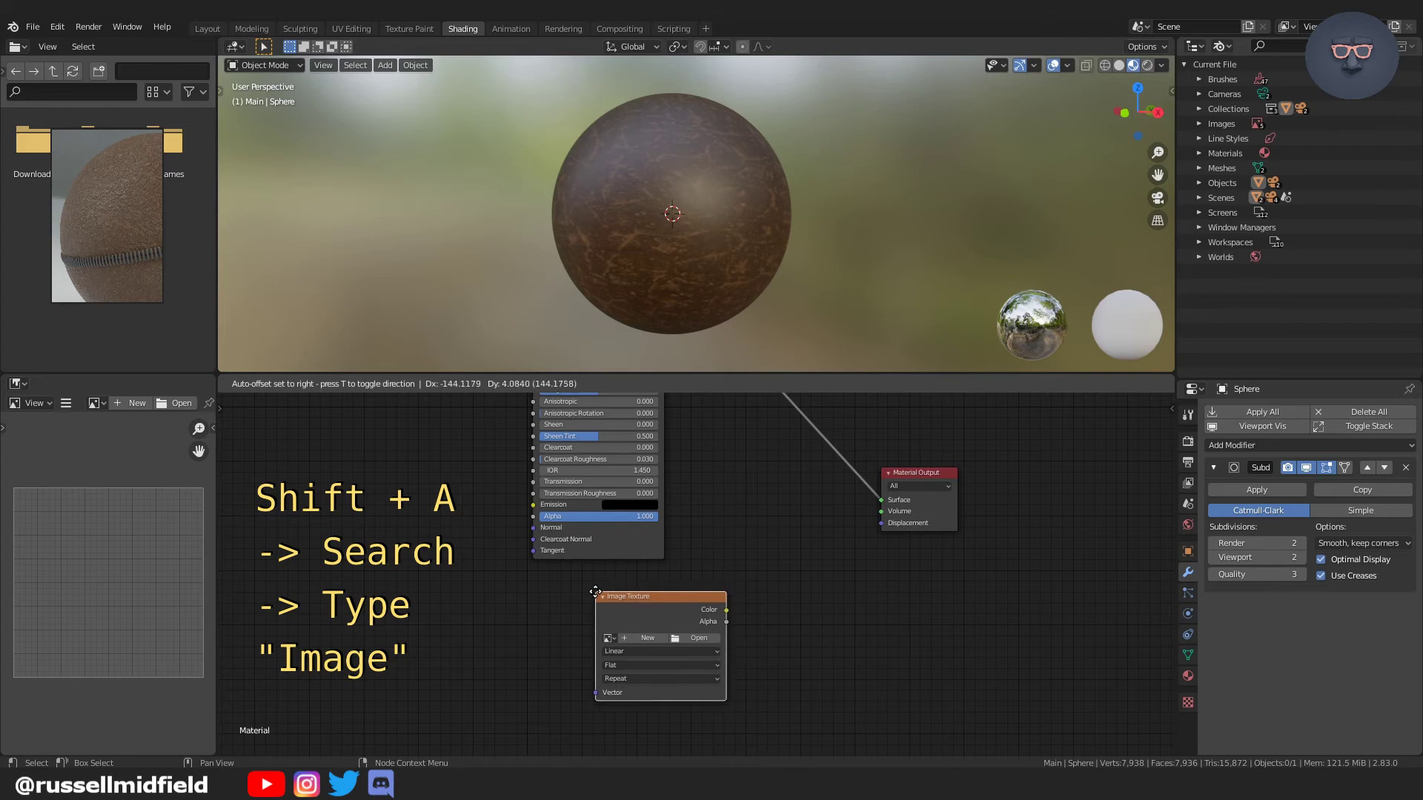
pyautogui.click(561, 597)
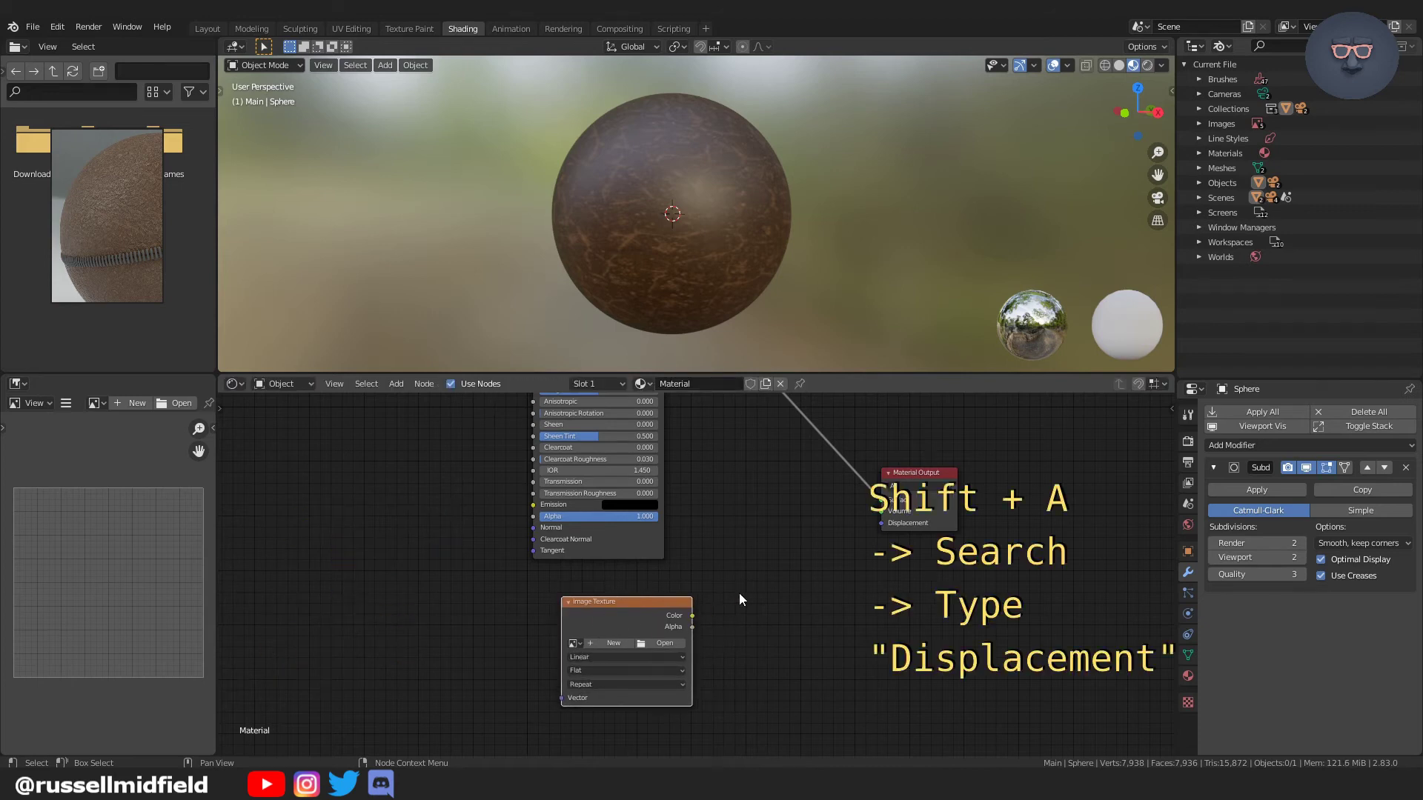
# Add a Displacement node feeding Material Output, with the image's Color wired to Height.
pyautogui.hotkey('shift', 'a')
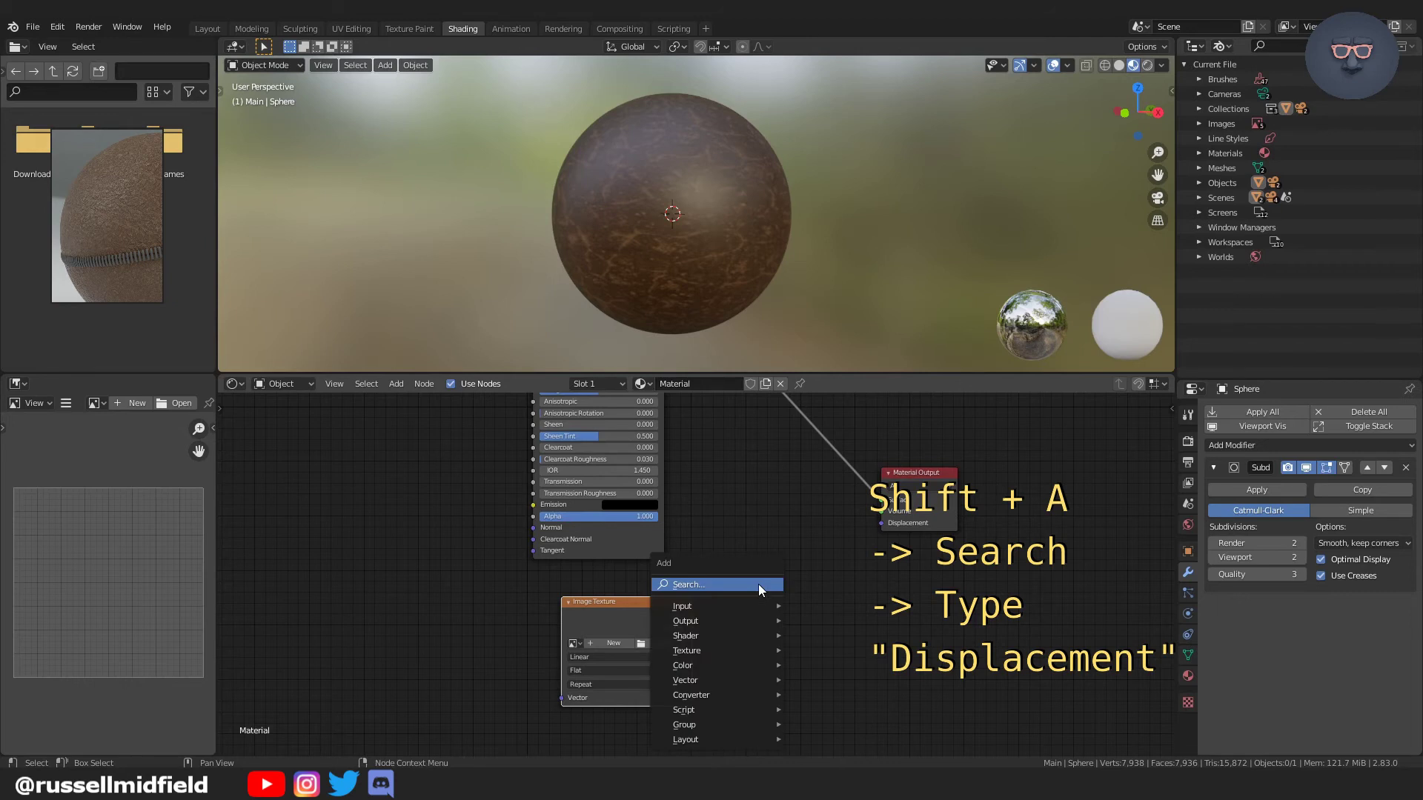
pyautogui.click(759, 585)
pyautogui.write('displace')
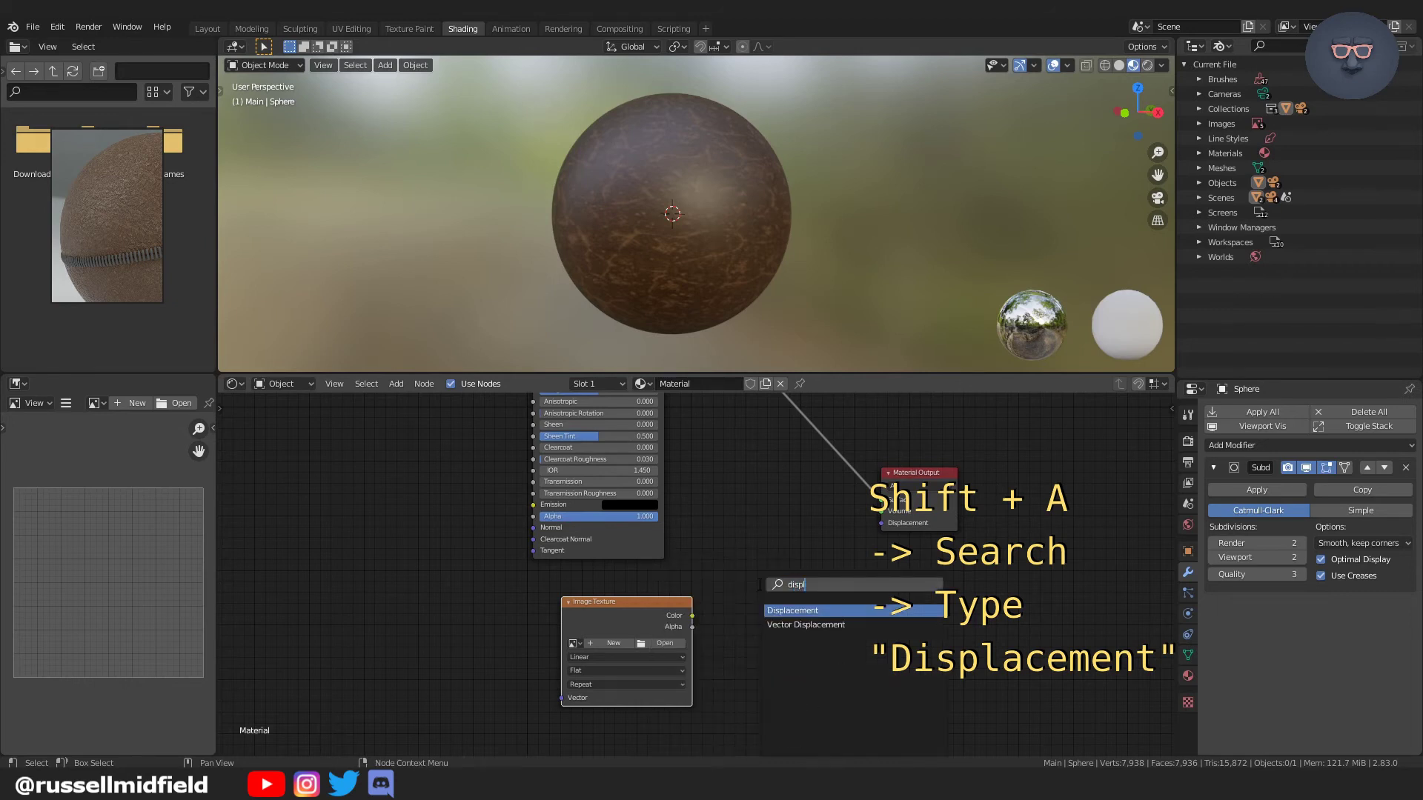
pyautogui.press('Return')
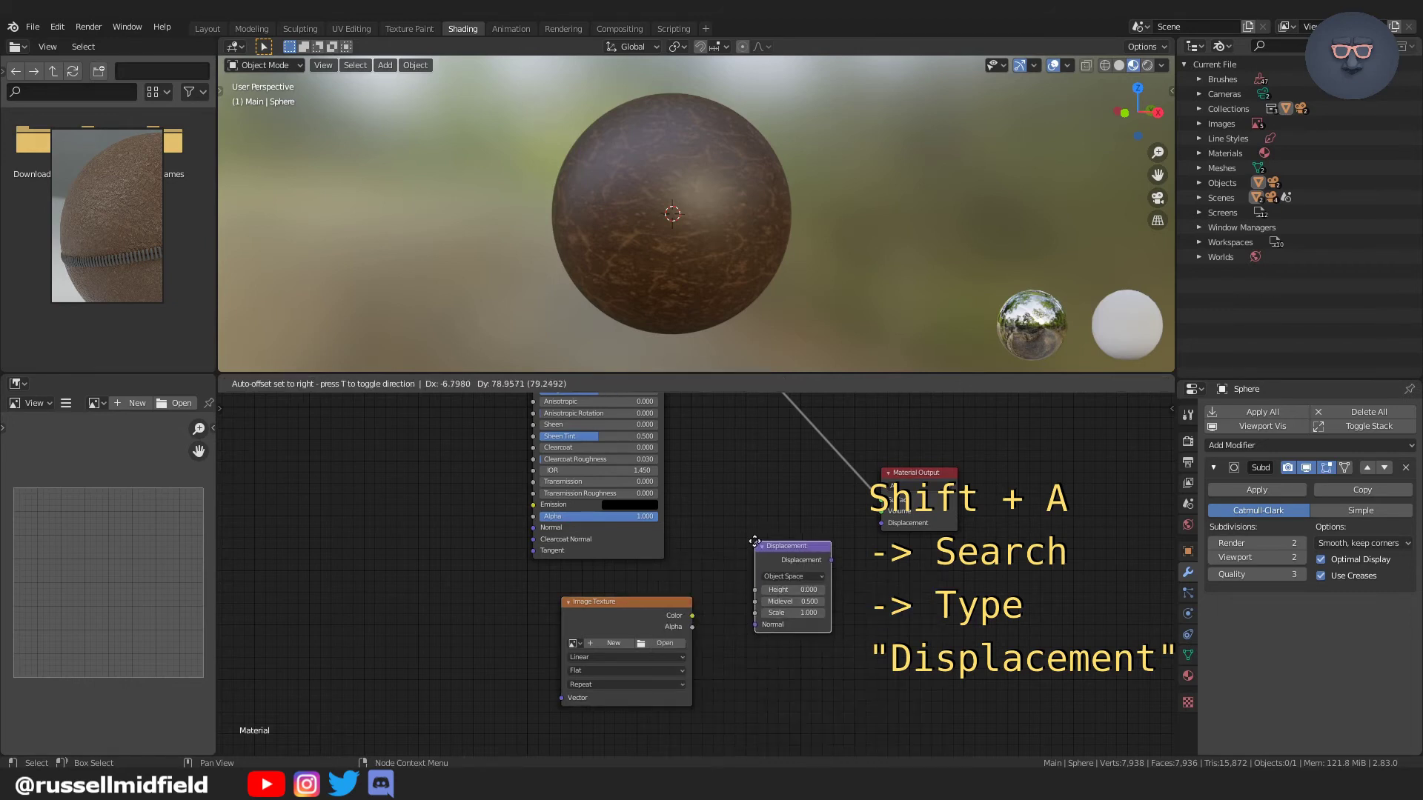
pyautogui.click(762, 543)
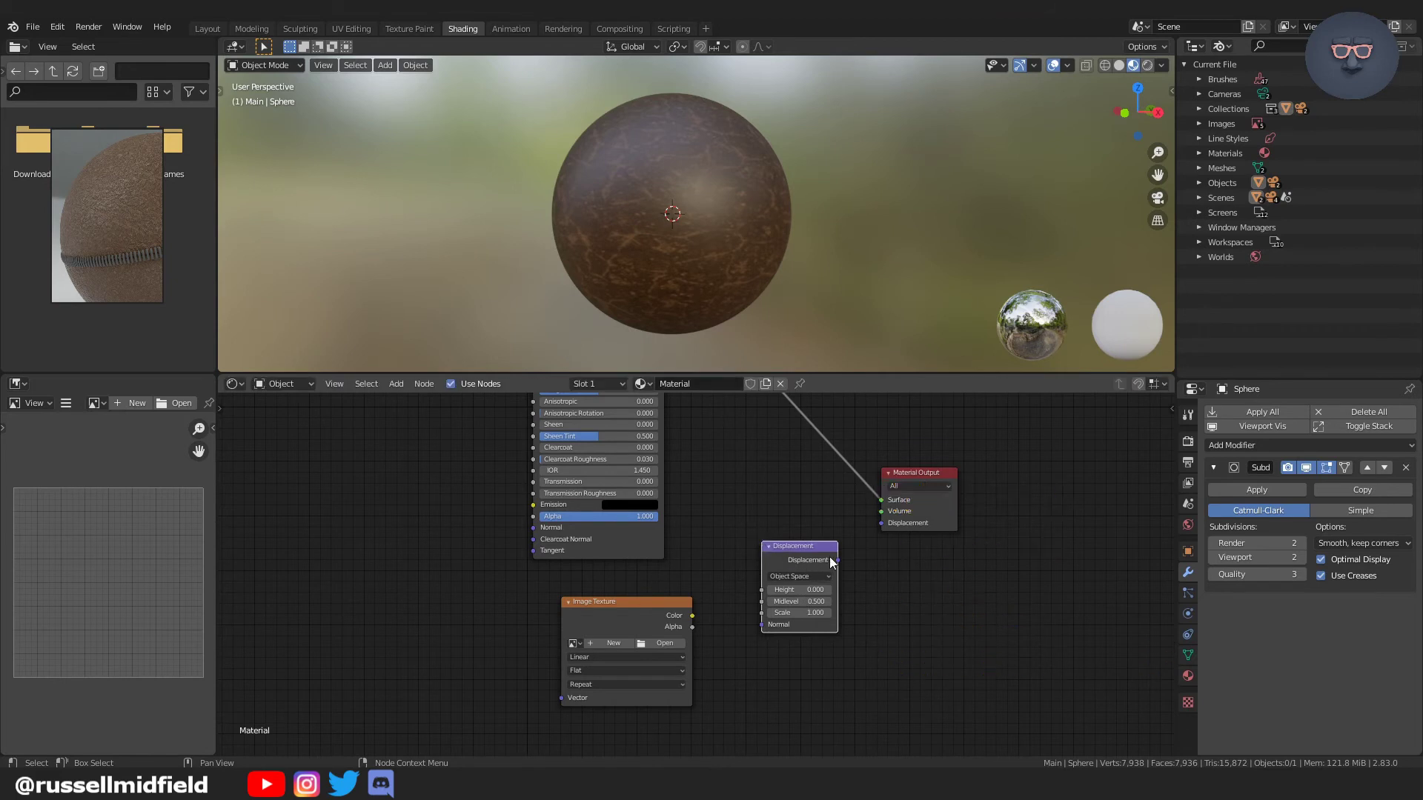
pyautogui.moveTo(837, 560); pyautogui.dragTo(882, 525)
pyautogui.moveTo(692, 615); pyautogui.dragTo(758, 589)
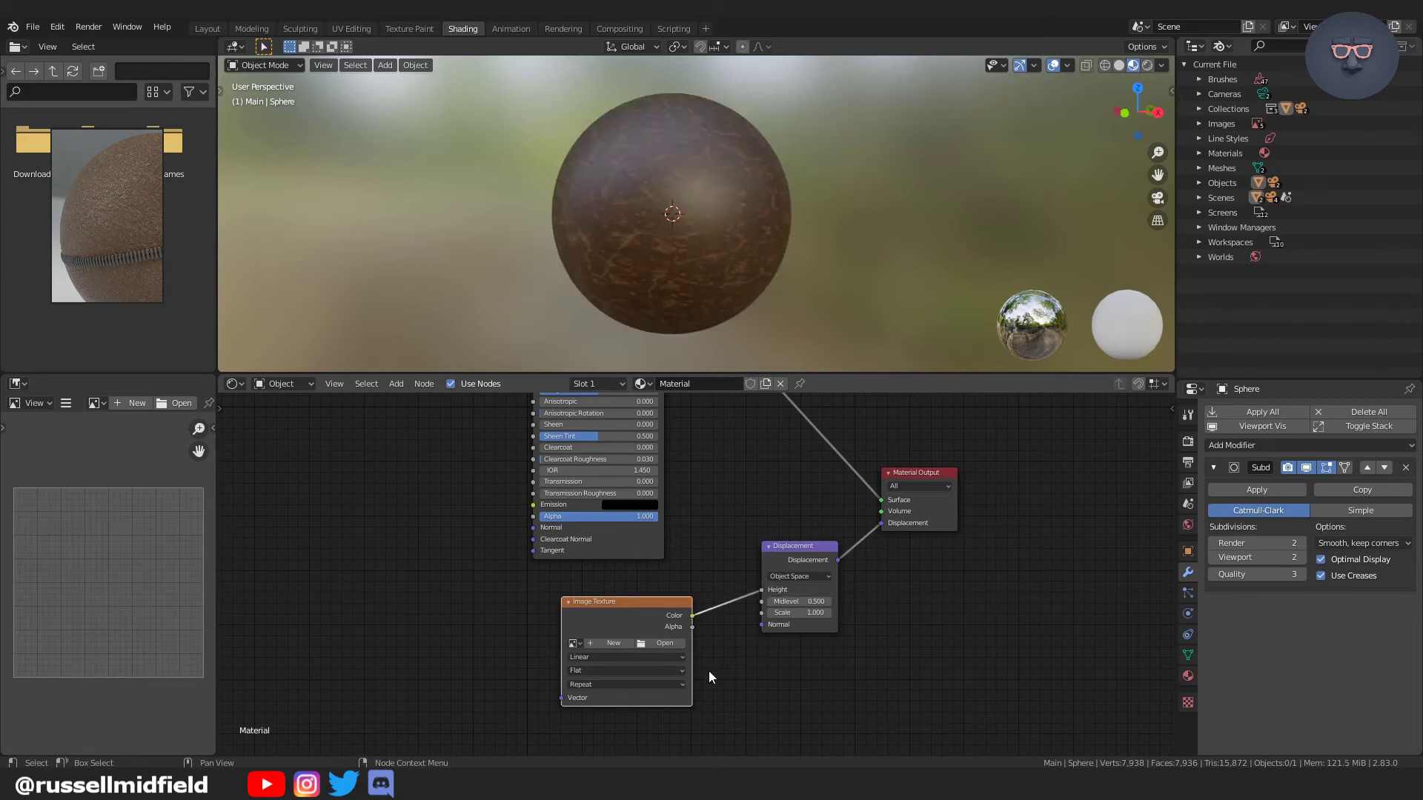
# Load Leather007_2K_Displacement.jpg into the new texture node and set it to Non-Color.
pyautogui.click(668, 641)
pyautogui.doubleClick(608, 281)
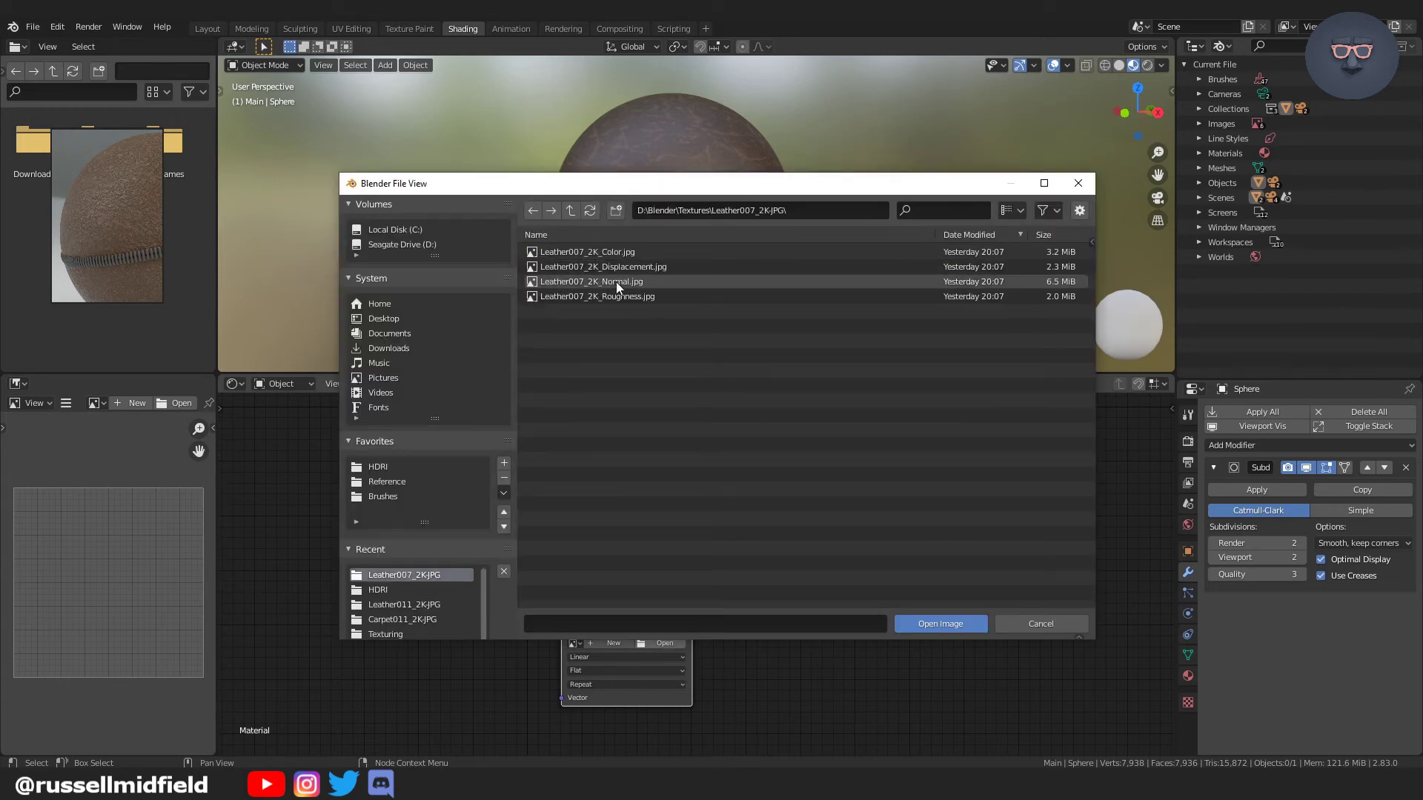
pyautogui.click(624, 267)
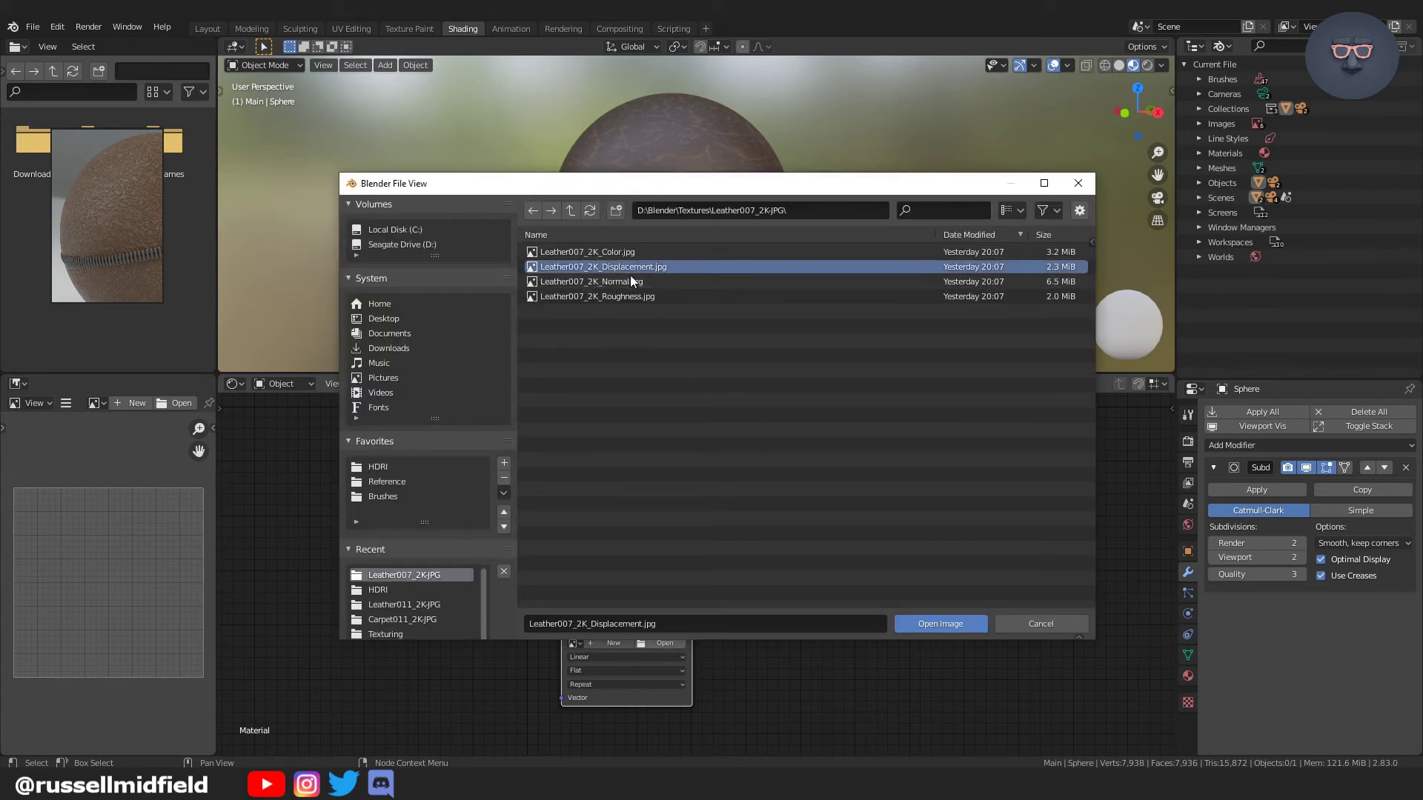
pyautogui.click(950, 629)
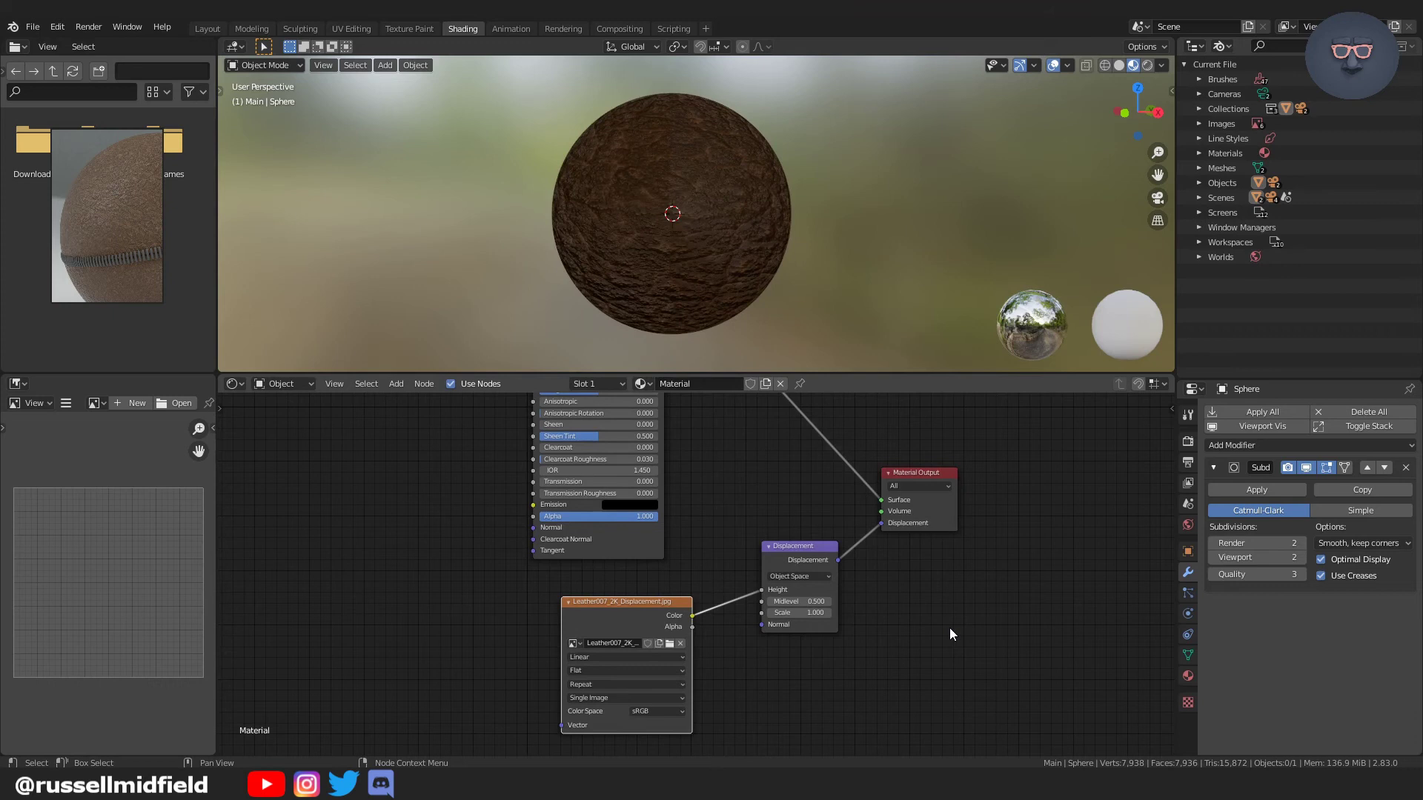
pyautogui.click(674, 713)
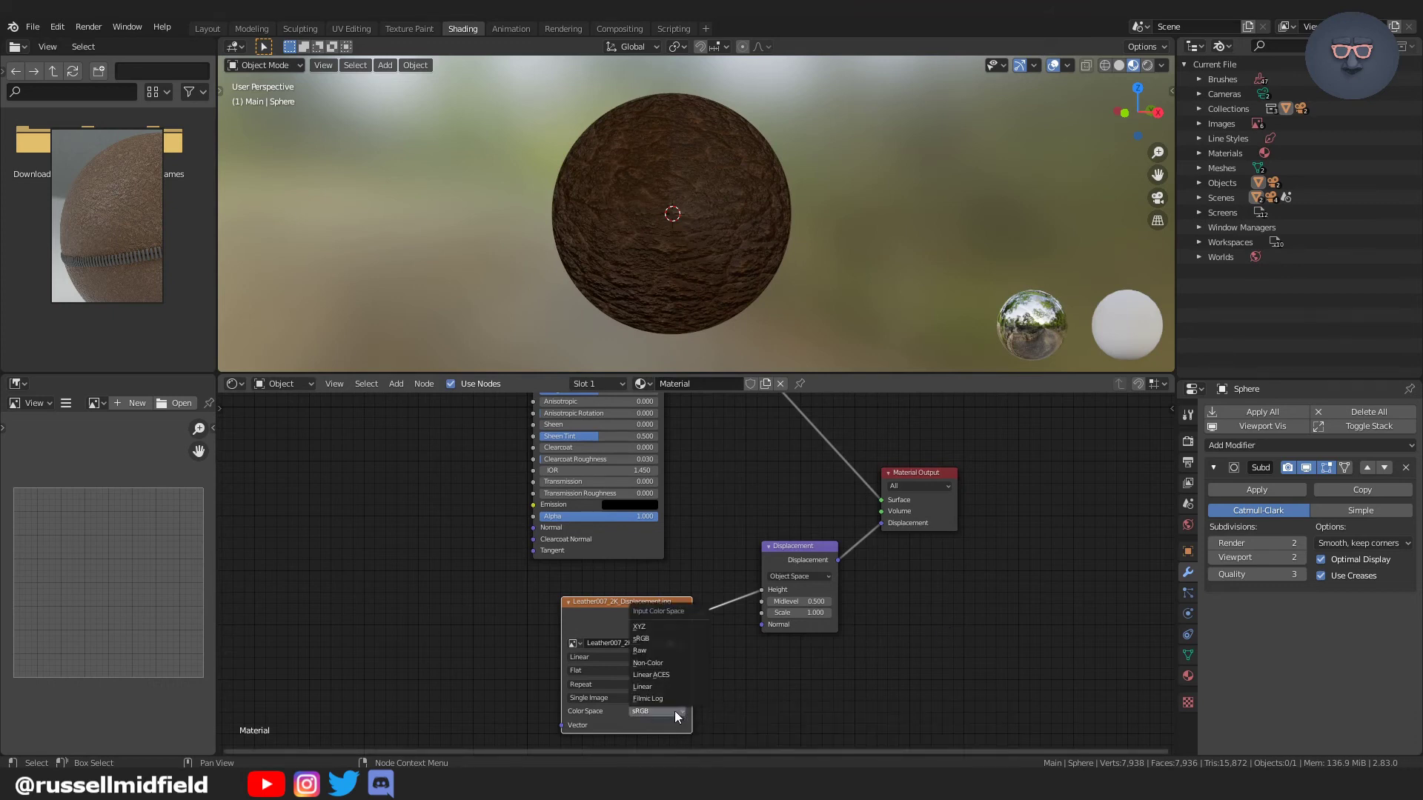
pyautogui.click(664, 665)
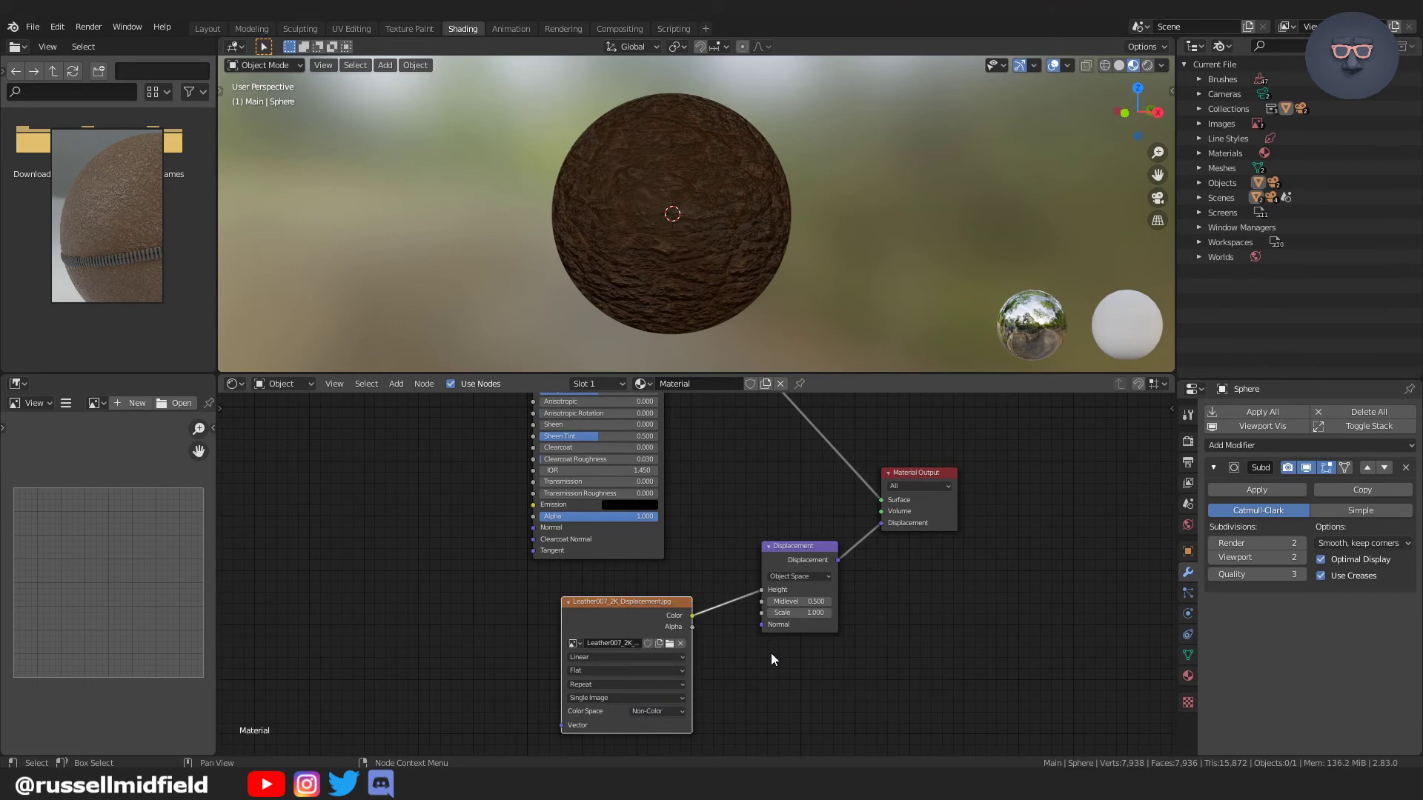
# Set the Displacement node Scale to 1.000 and bring the node into view.
pyautogui.click(797, 615)
pyautogui.write('1.0')
pyautogui.press('Return')
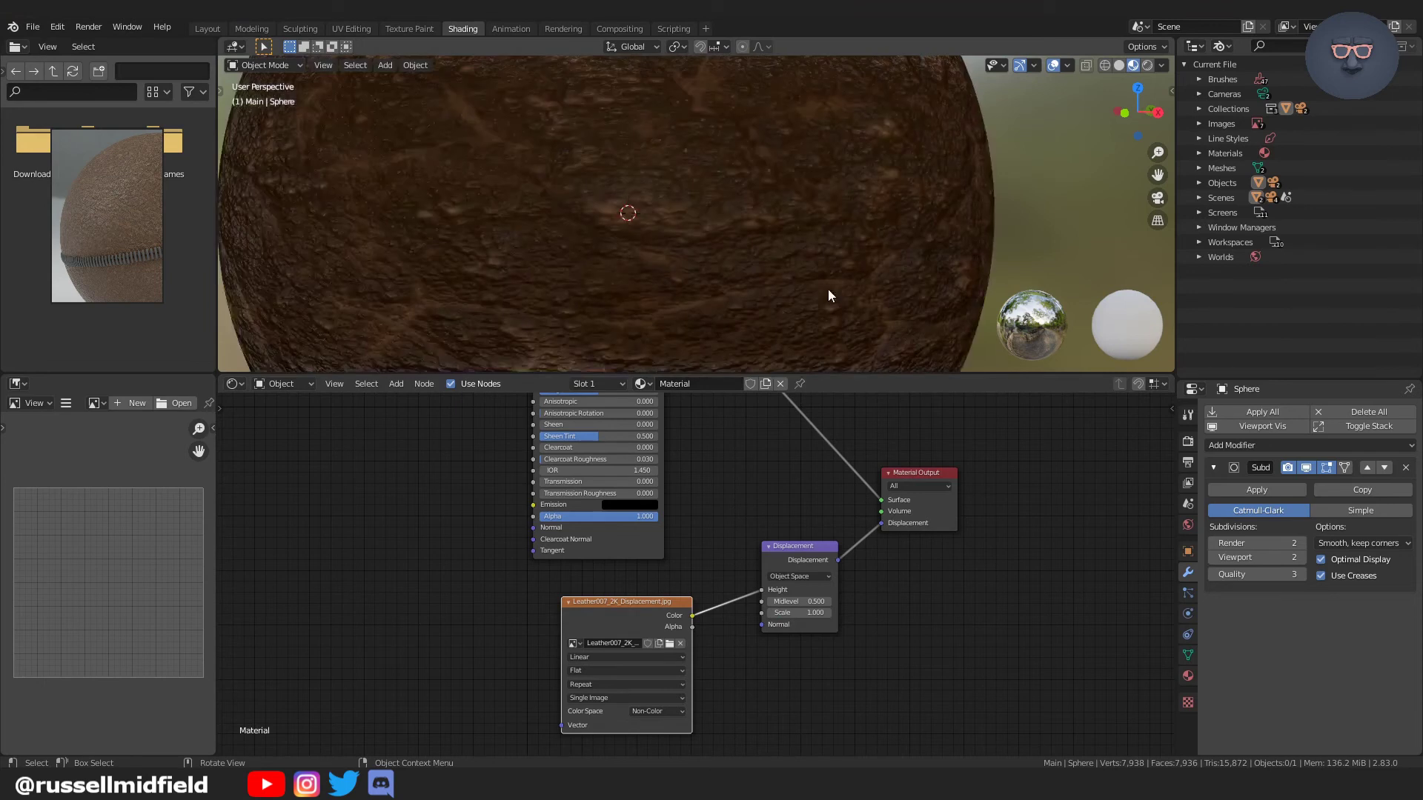
pyautogui.scroll(-4, 828, 289)
pyautogui.scroll(2, 935, 606)
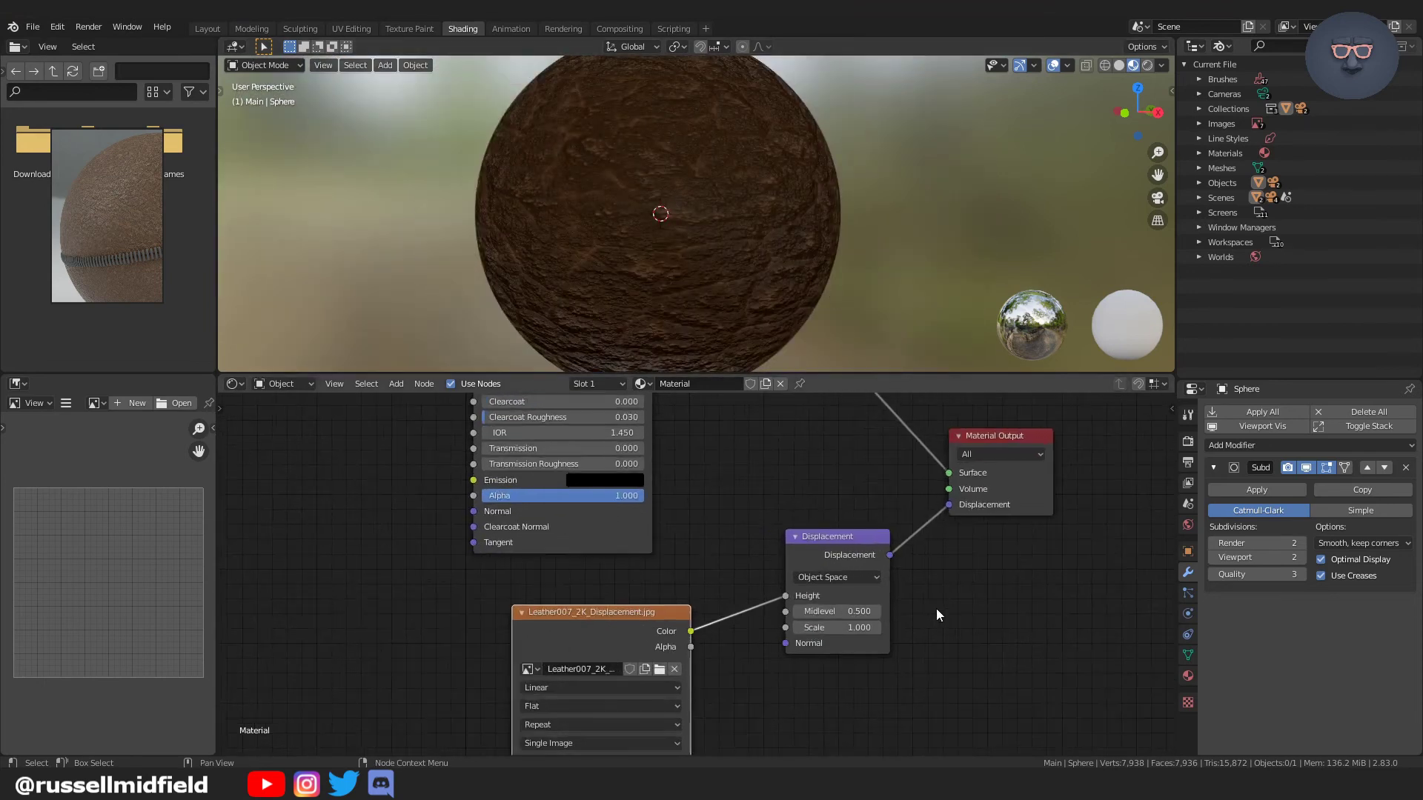
pyautogui.scroll(3, 937, 615)
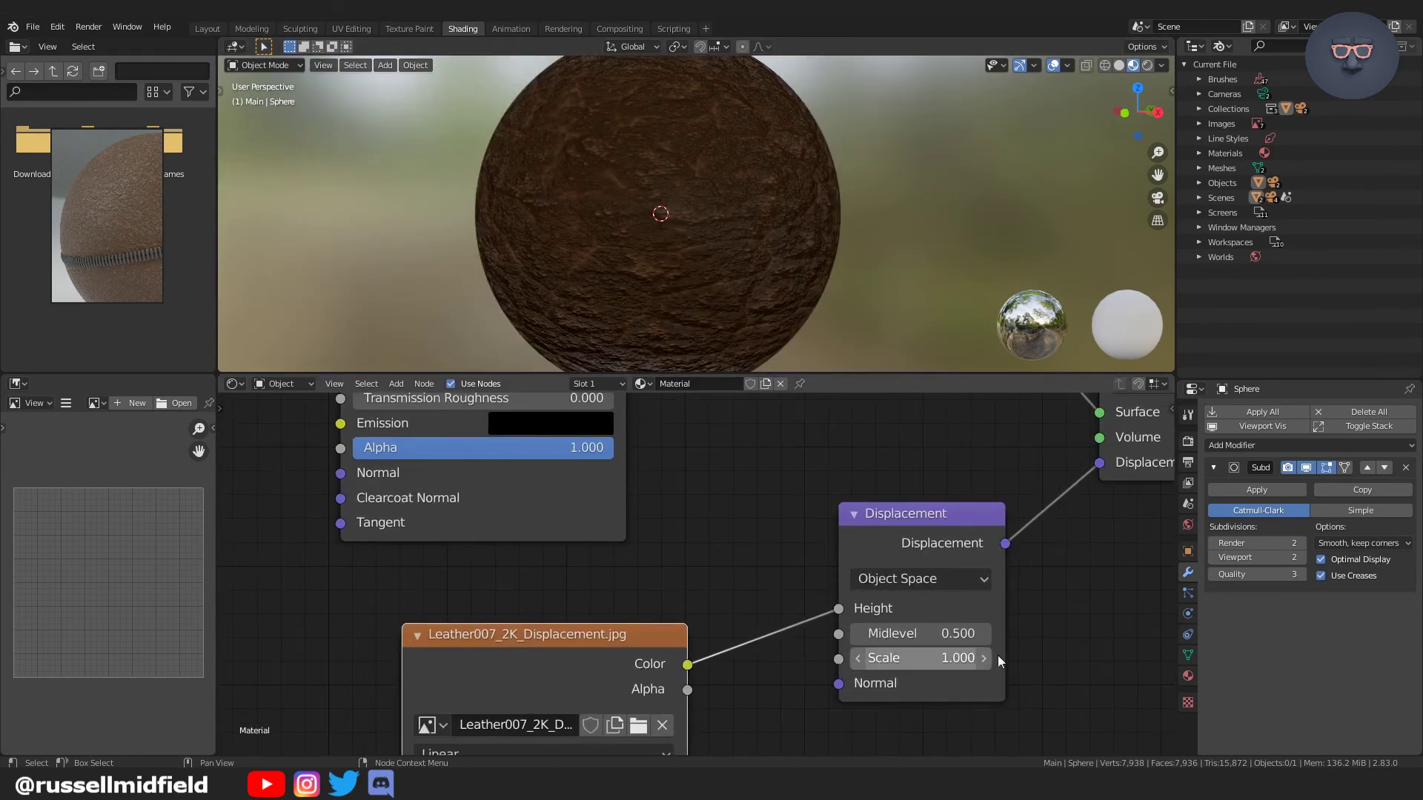
pyautogui.moveTo(986, 653); pyautogui.dragTo(814, 582, button='middle')
# Lower the Displacement Scale to 0.100, then 0.050, and inspect the softer bumps.
pyautogui.click(788, 588)
pyautogui.write('.1')
pyautogui.press('Return')
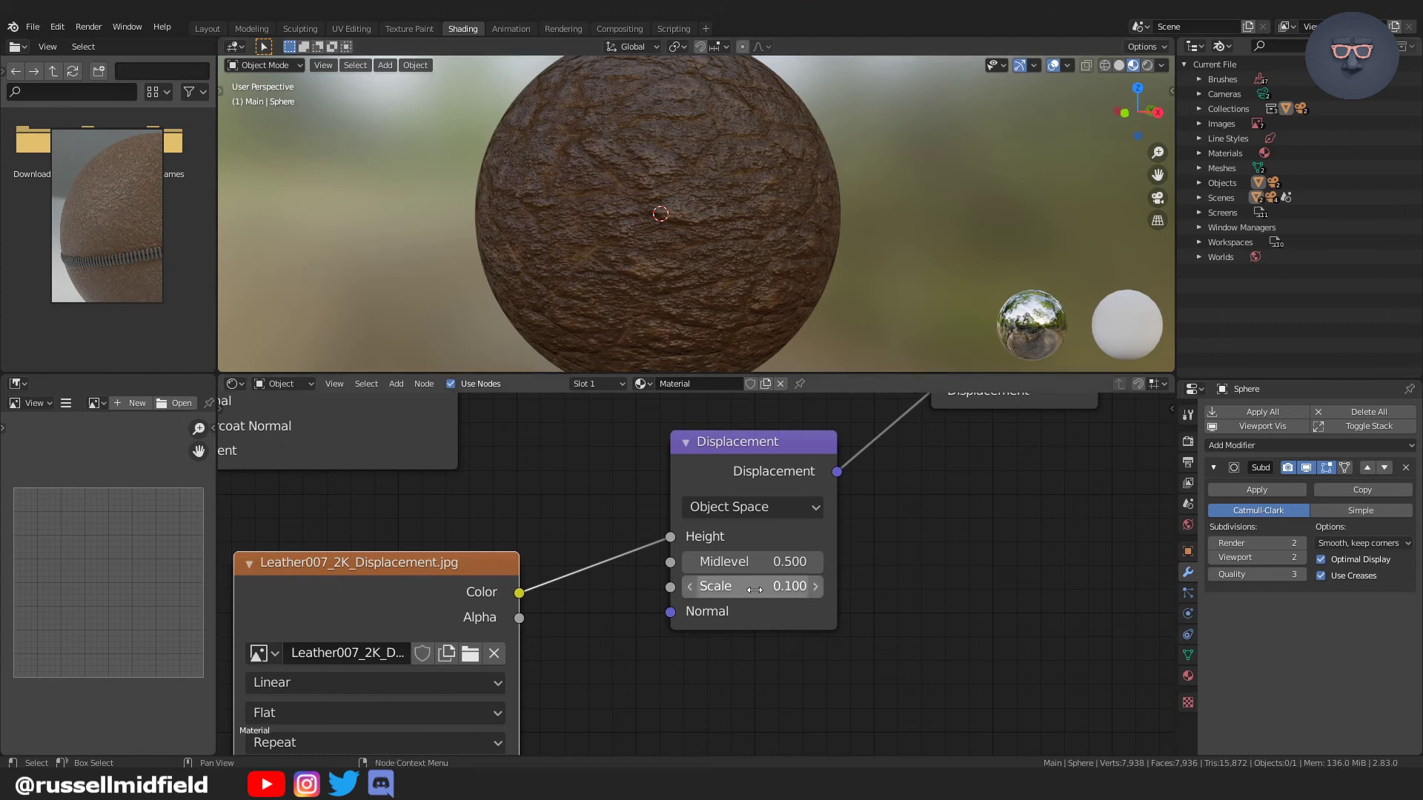
pyautogui.click(754, 589)
pyautogui.write('.05')
pyautogui.press('Return')
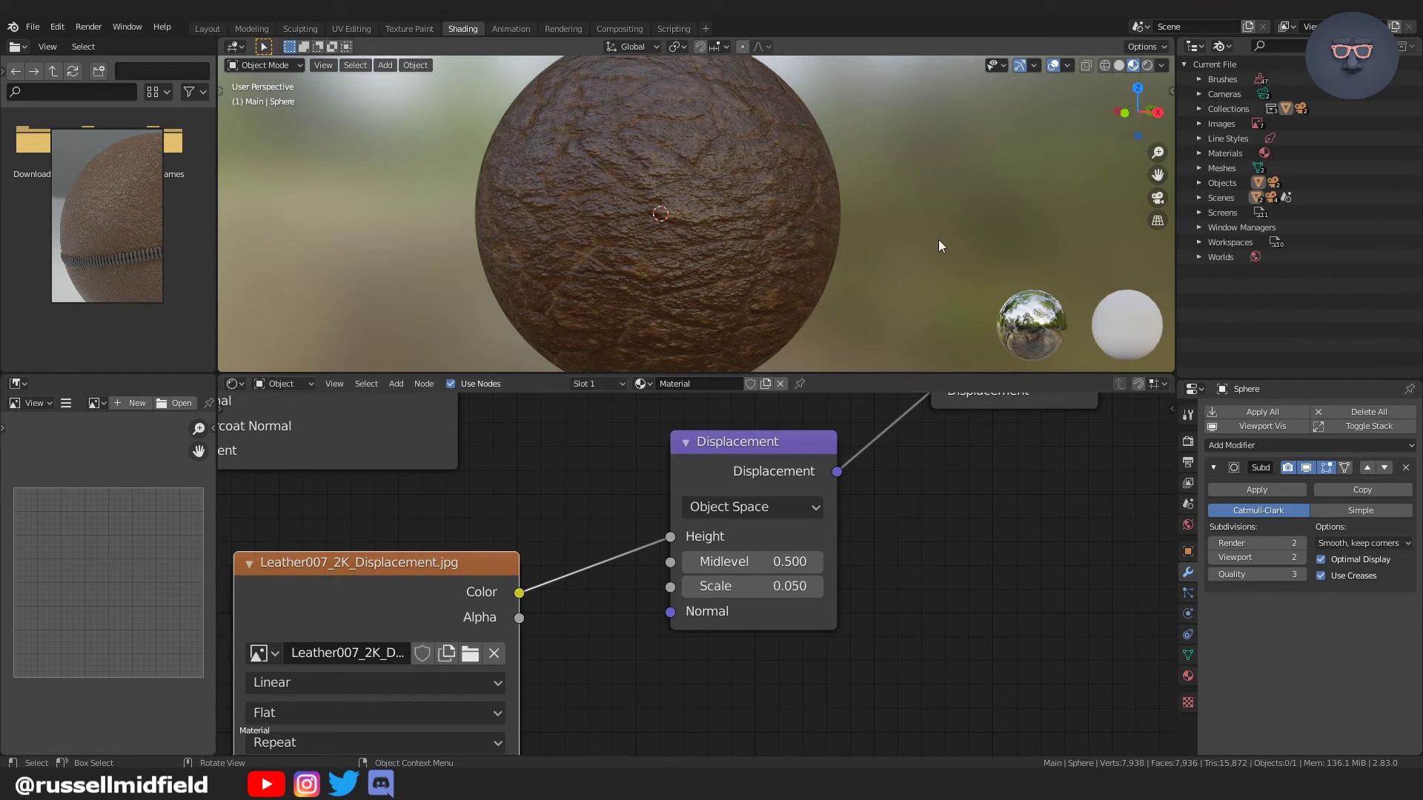
pyautogui.scroll(-2, 908, 256)
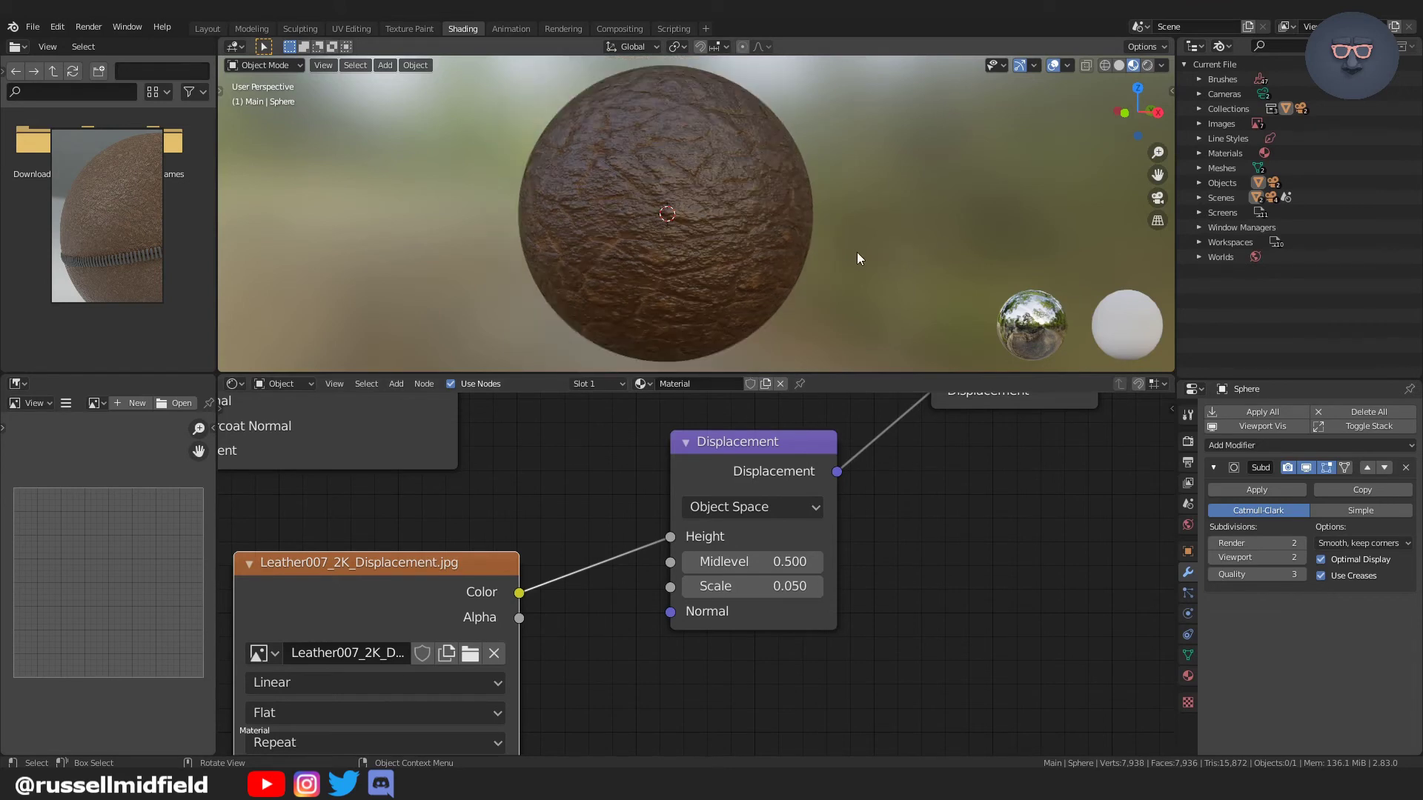
pyautogui.moveTo(851, 249)
pyautogui.mouseDown(button='middle')
pyautogui.moveTo(900, 240)
pyautogui.moveTo(857, 244)
pyautogui.mouseUp(button='middle')
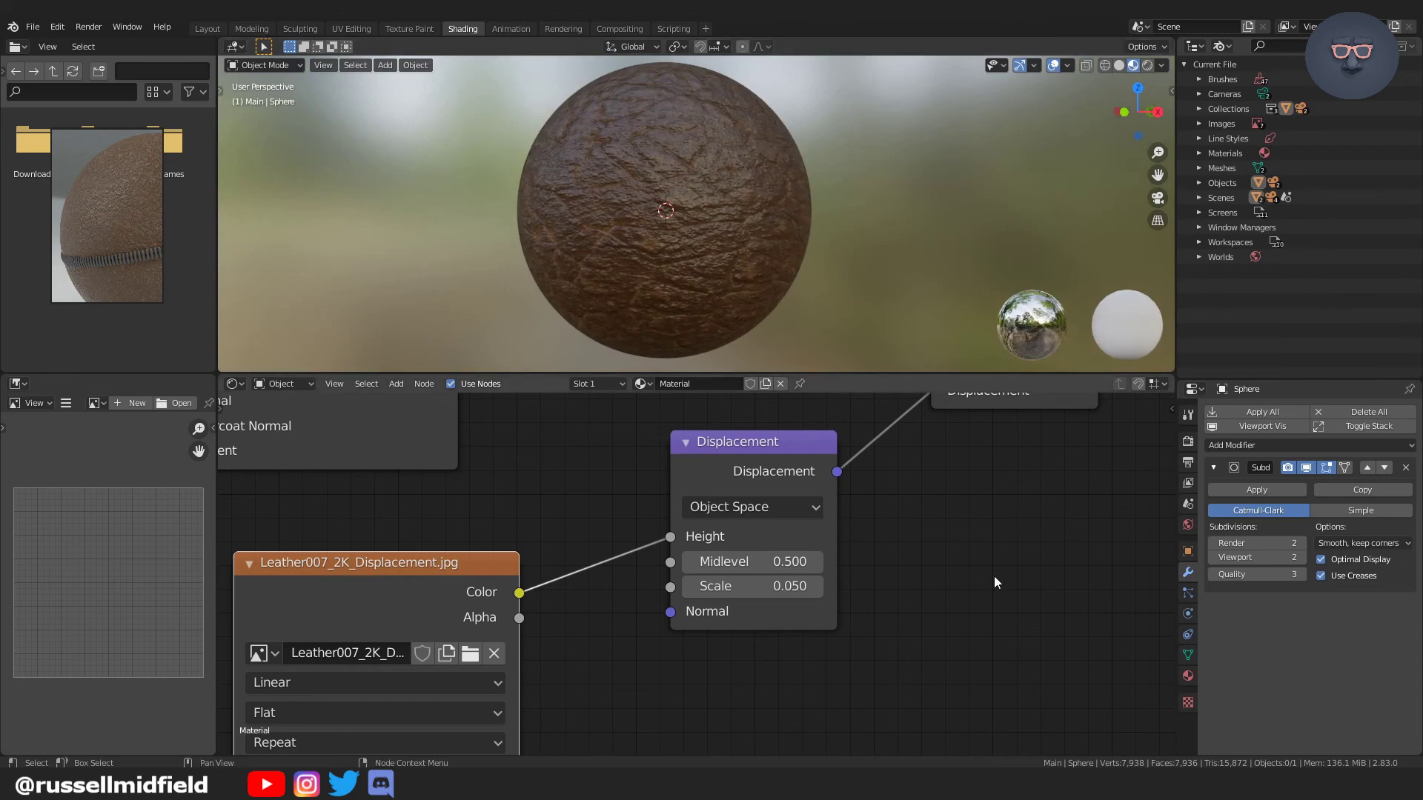
pyautogui.scroll(-3, 953, 566)
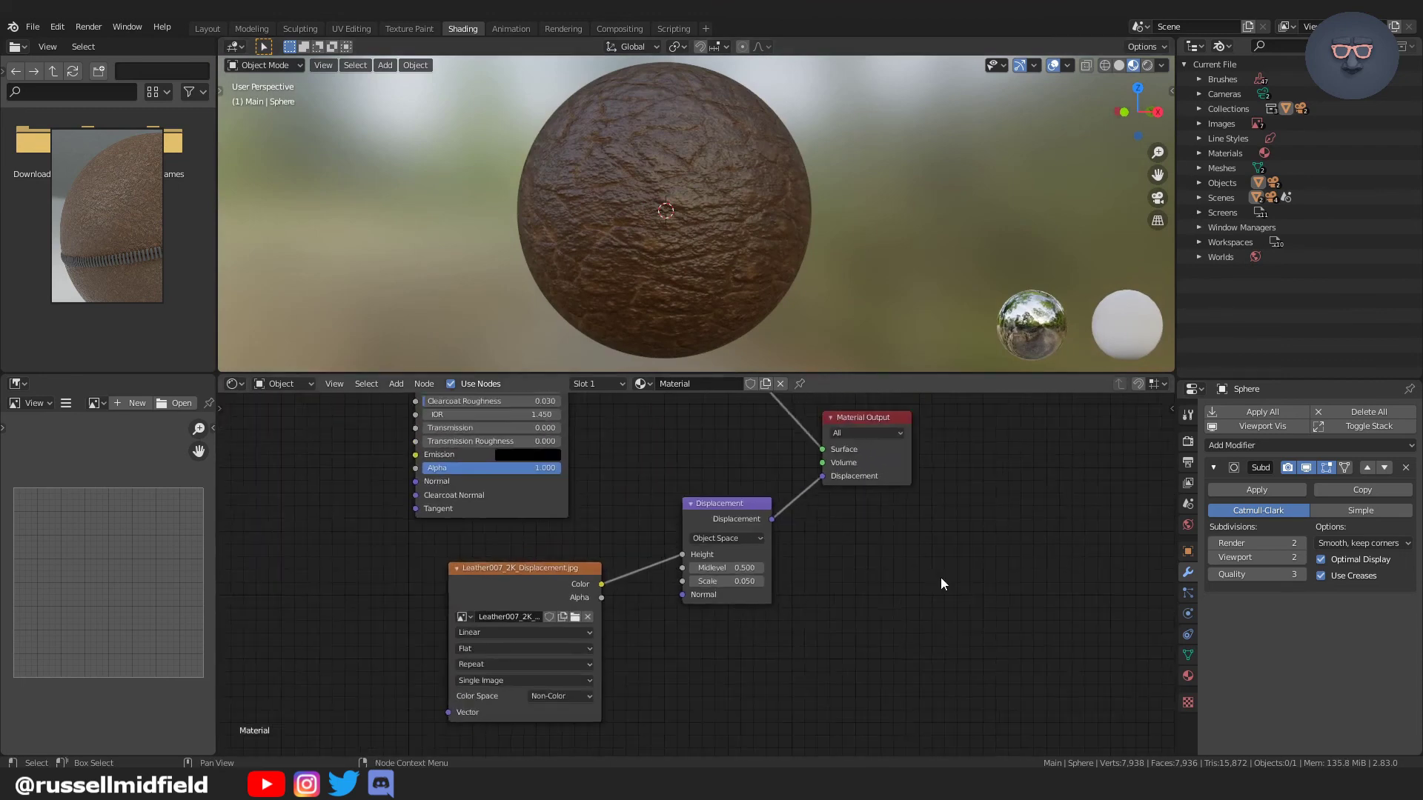
# Add an Image Texture node left of the Principled BSDF and link its Color to Roughness.
pyautogui.moveTo(842, 606); pyautogui.dragTo(1011, 639, button='middle')
pyautogui.moveTo(820, 483); pyautogui.dragTo(865, 606, button='middle')
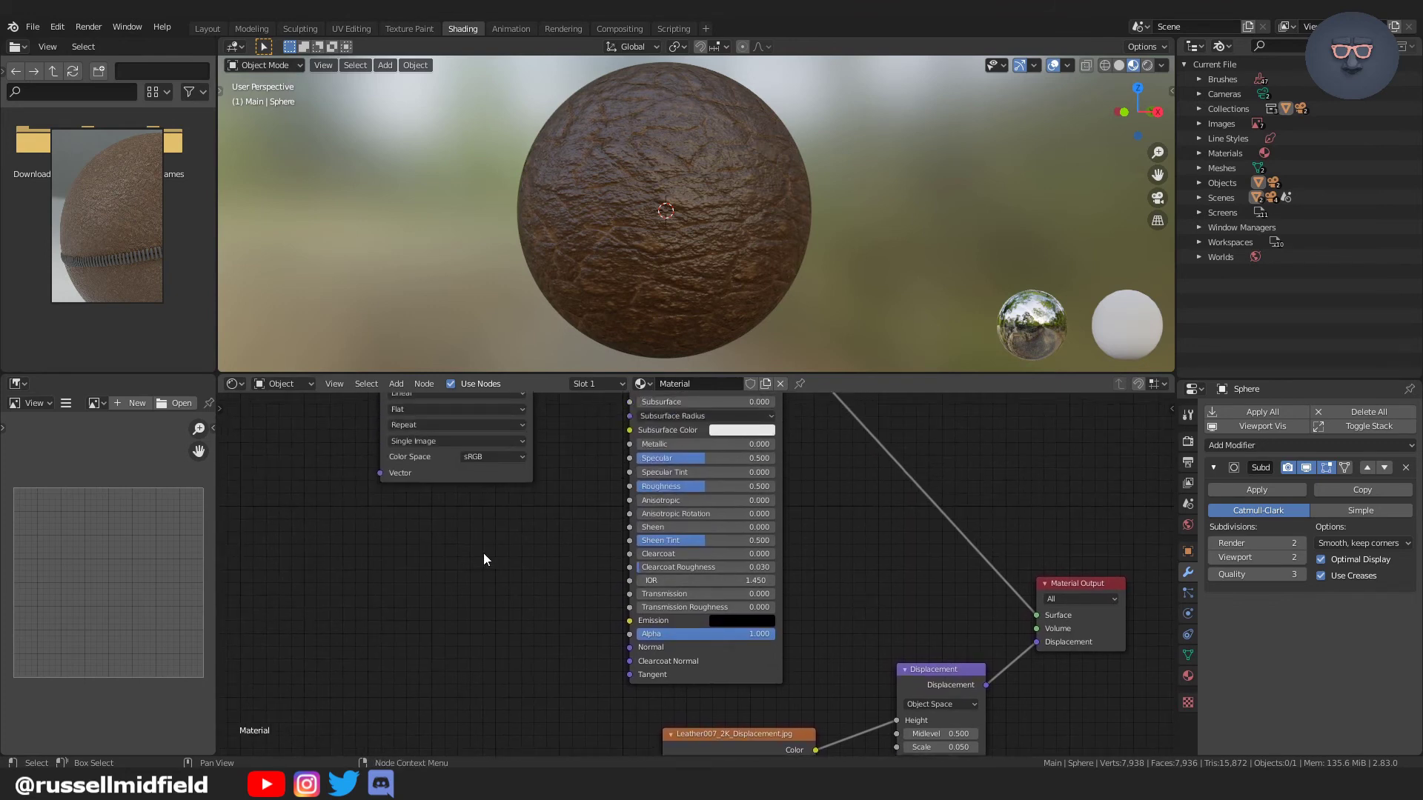
pyautogui.hotkey('shift', 'a')
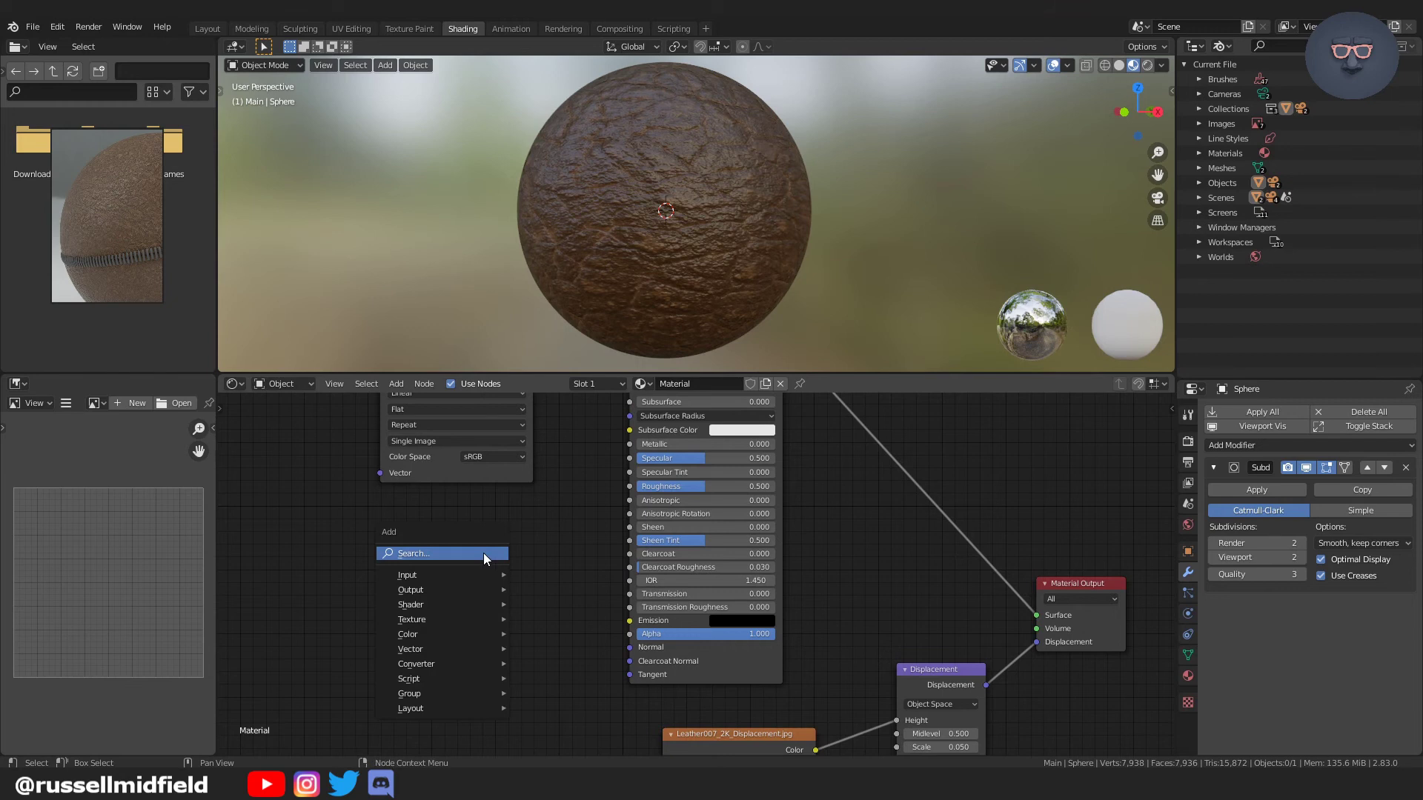
pyautogui.click(483, 552)
pyautogui.write('image')
pyautogui.press('Return')
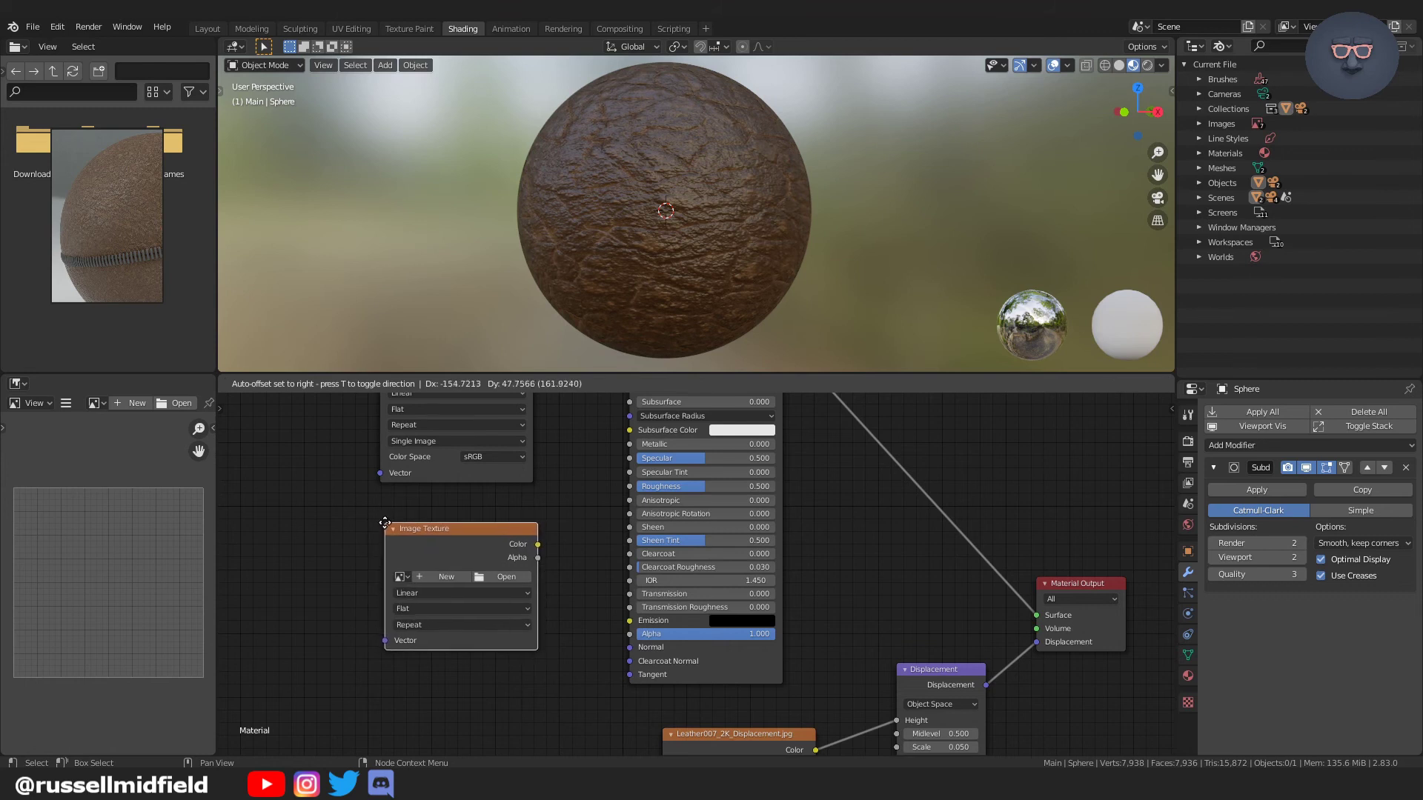
pyautogui.click(383, 523)
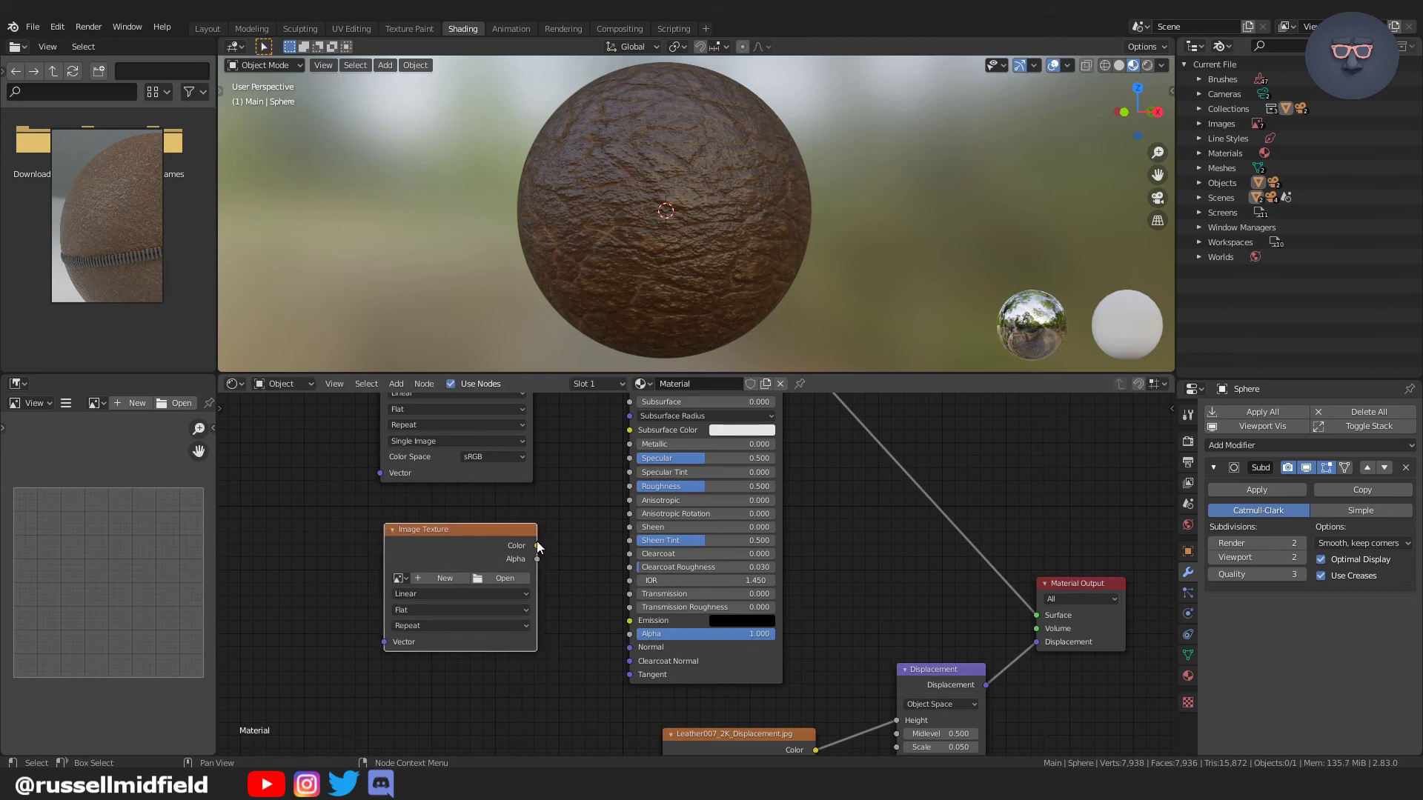
pyautogui.moveTo(538, 547); pyautogui.dragTo(629, 485)
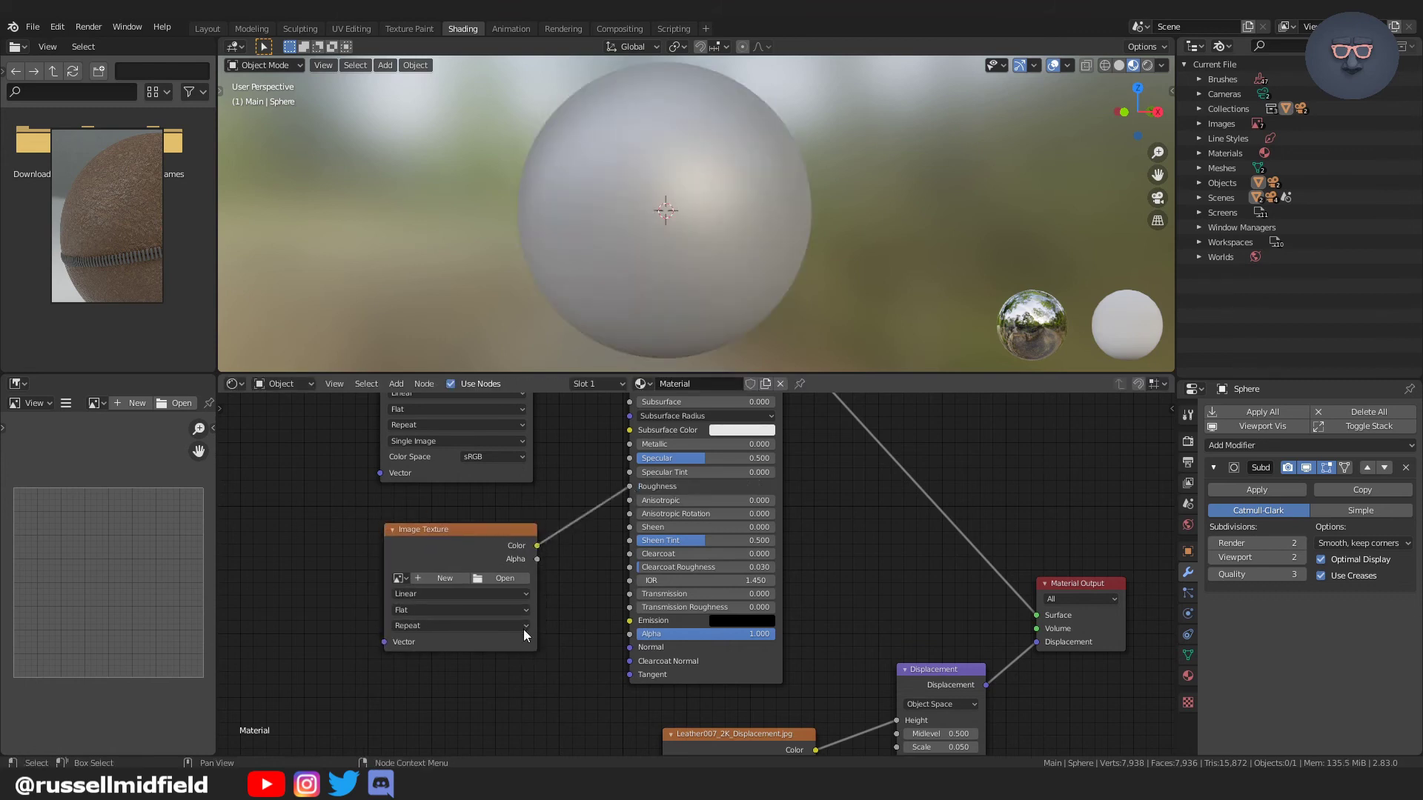
# Load Leather007_2K_Roughness.jpg into the new image node and move it further left.
pyautogui.click(523, 576)
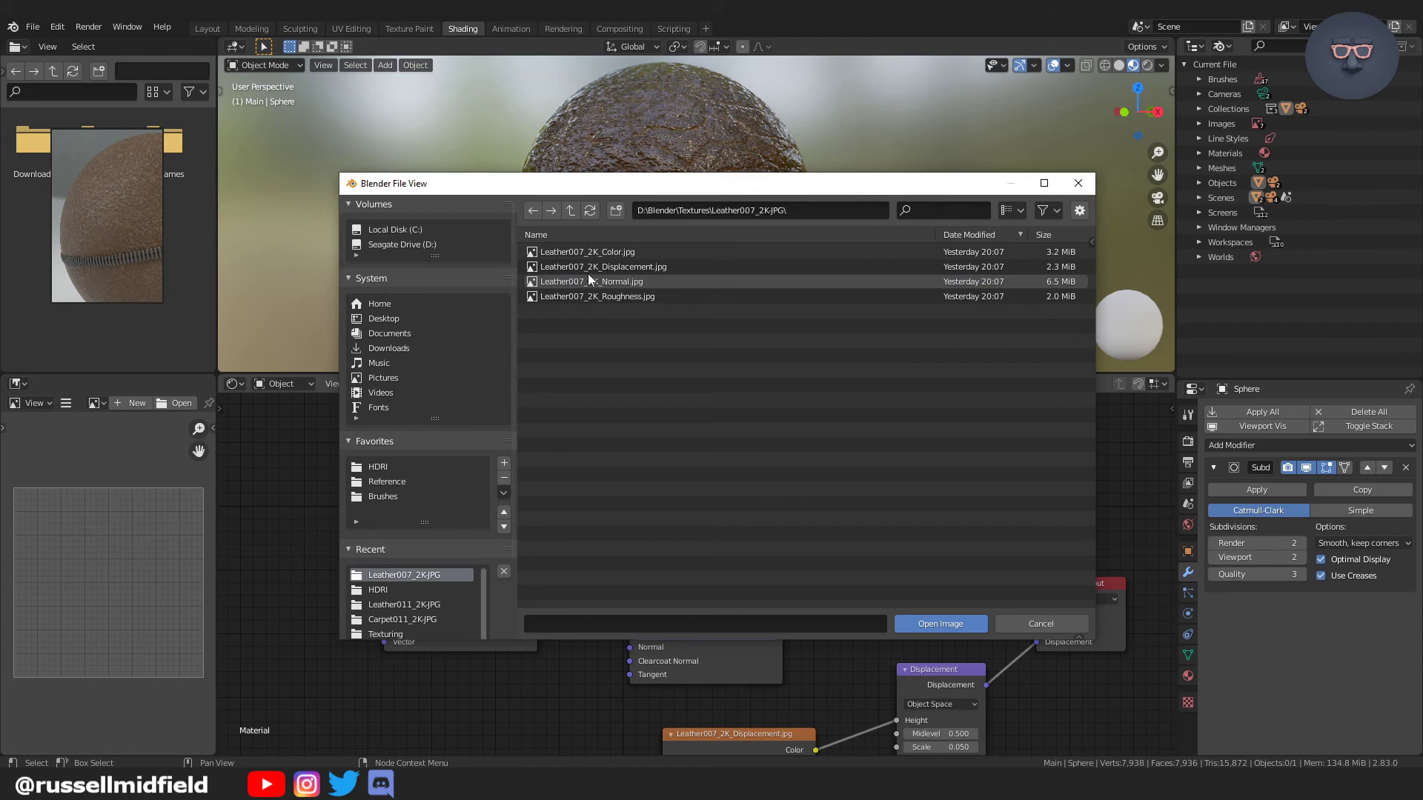
pyautogui.click(630, 299)
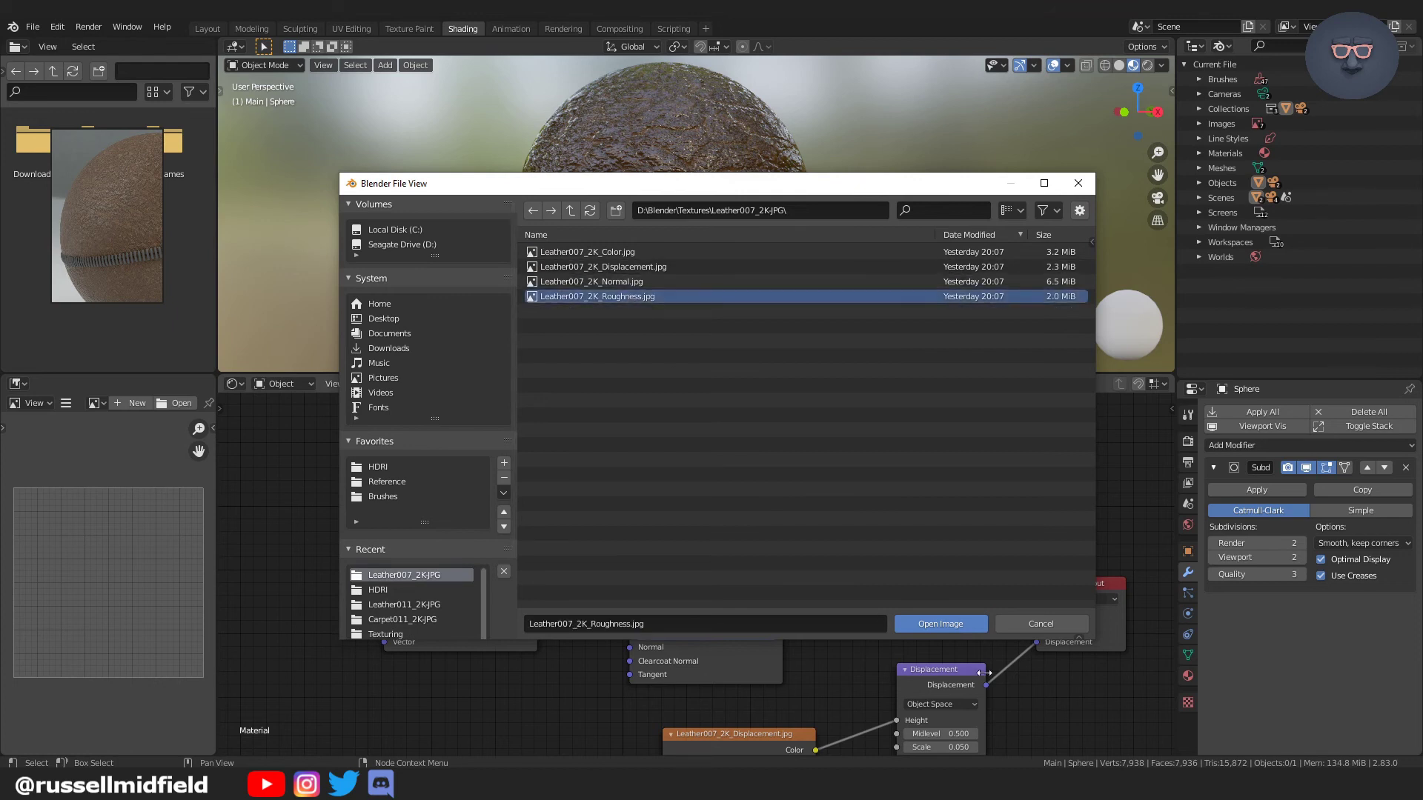
pyautogui.click(959, 627)
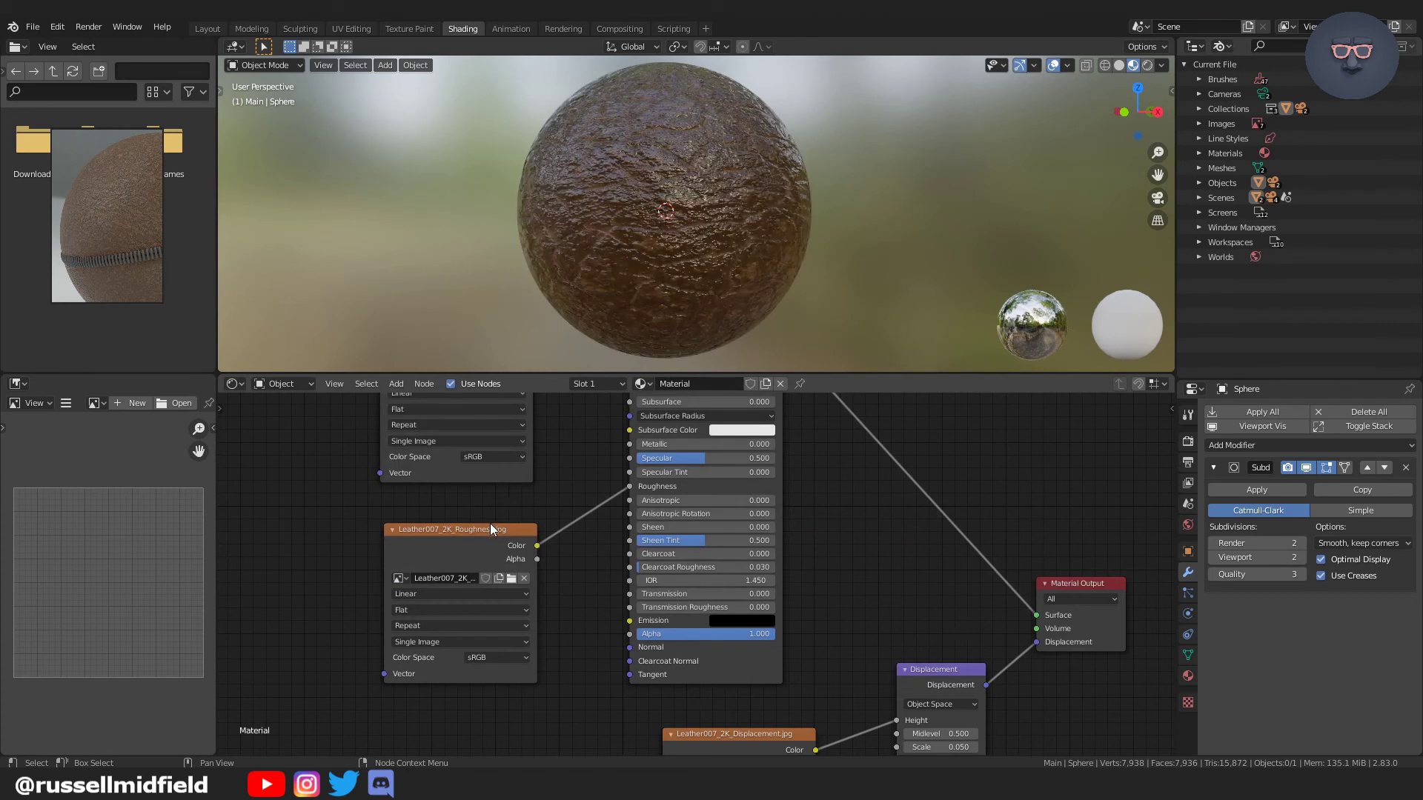
pyautogui.moveTo(476, 527); pyautogui.dragTo(311, 528)
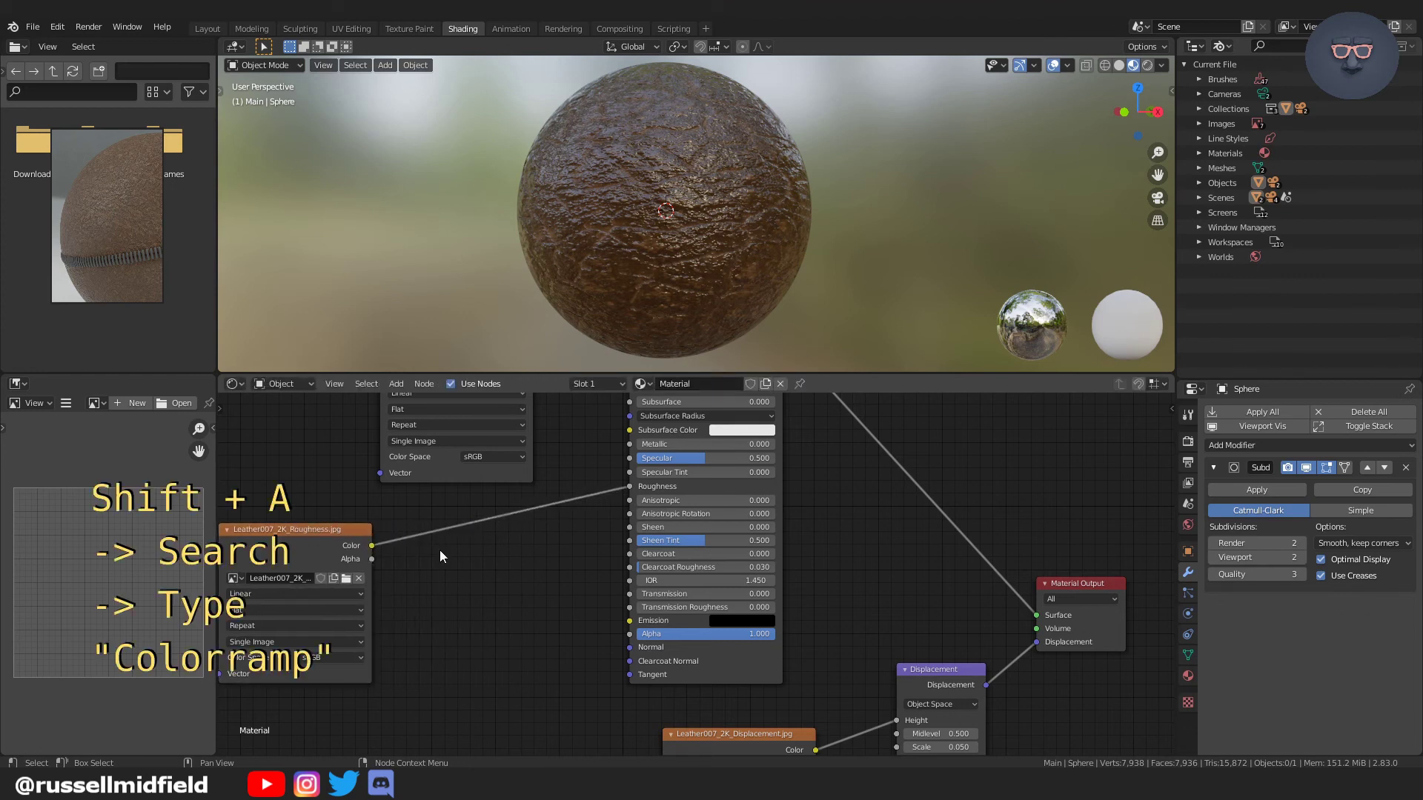
# Drop a ColorRamp onto the roughness-to-Roughness link and slide its white stop left to darken roughness.
pyautogui.hotkey('shift', 'a')
pyautogui.click(454, 580)
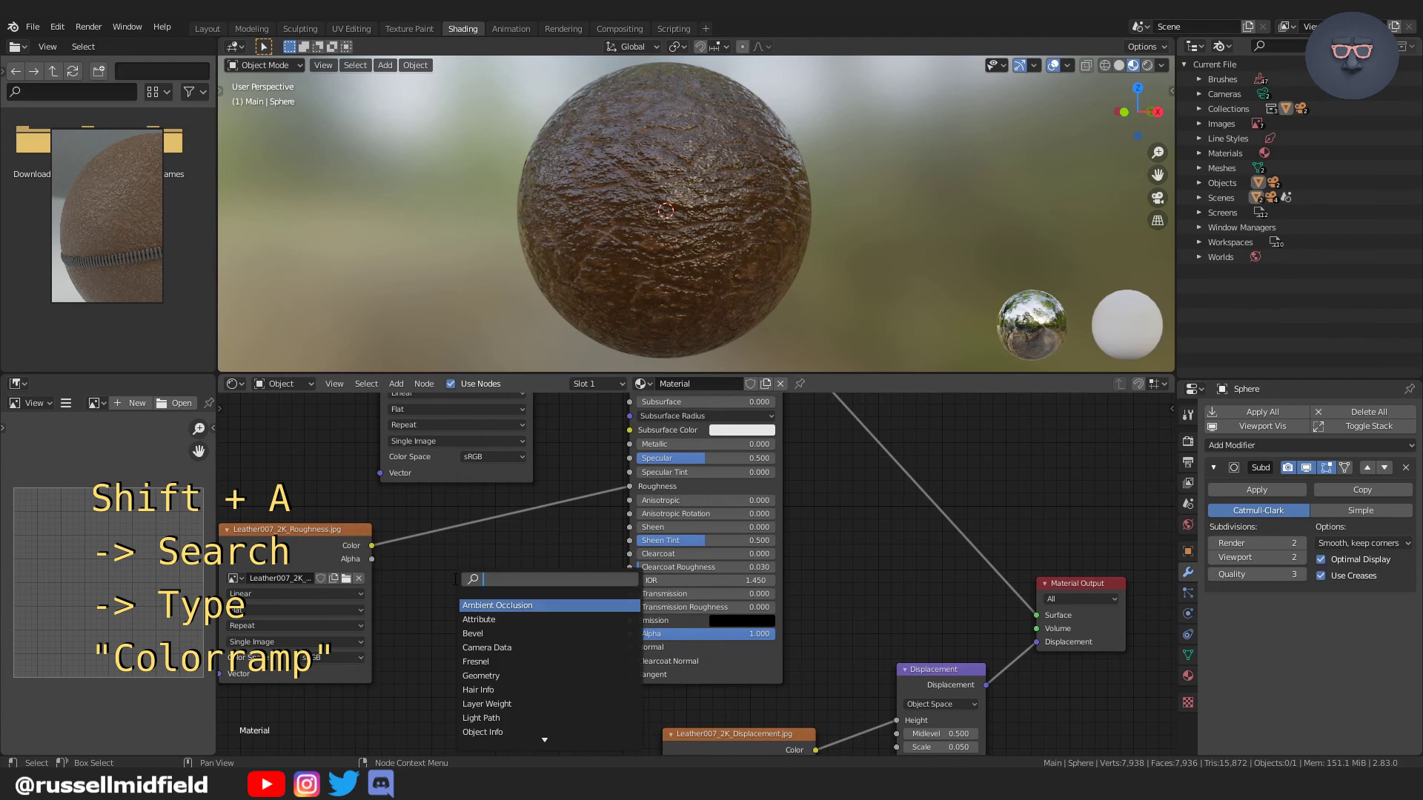
pyautogui.write('color')
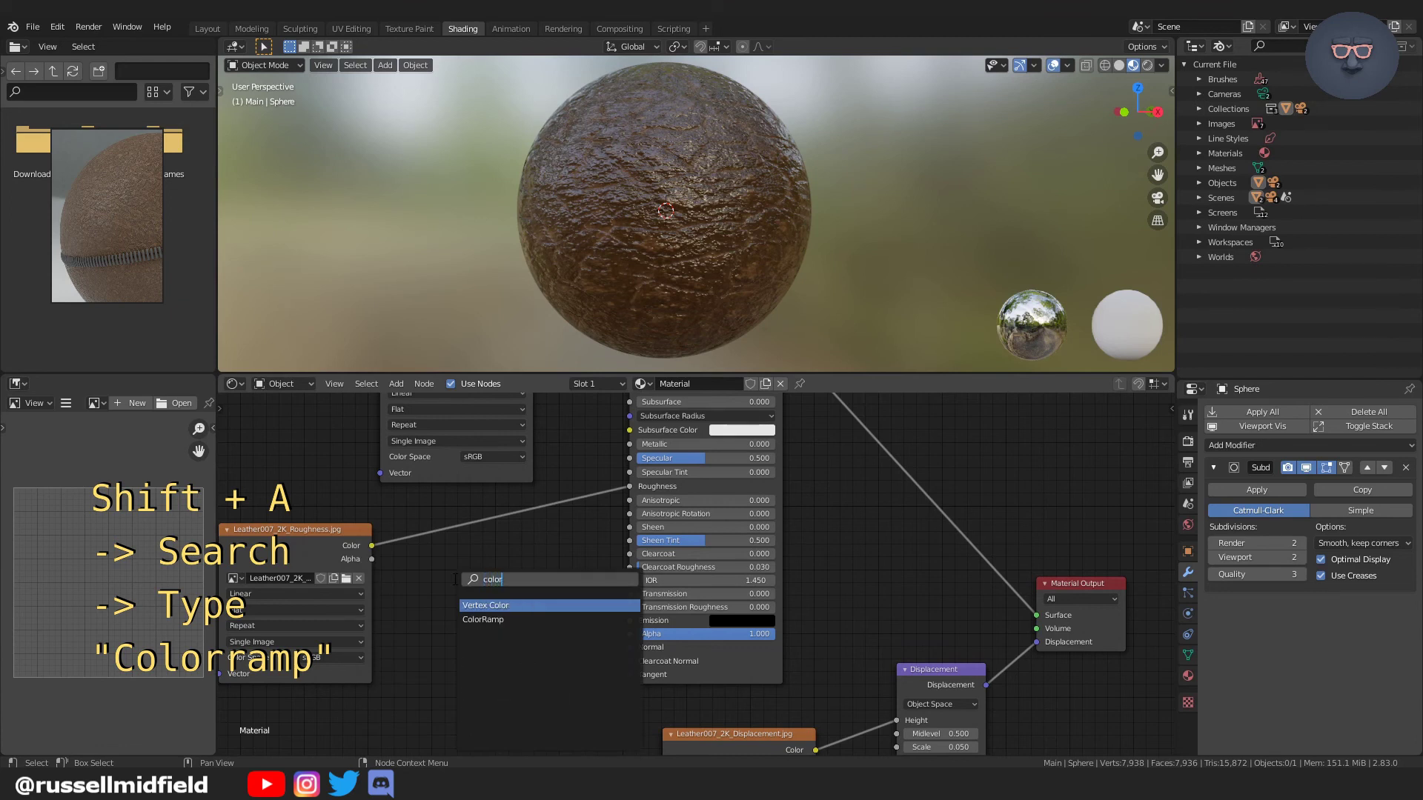
pyautogui.write('ra')
pyautogui.click(487, 606)
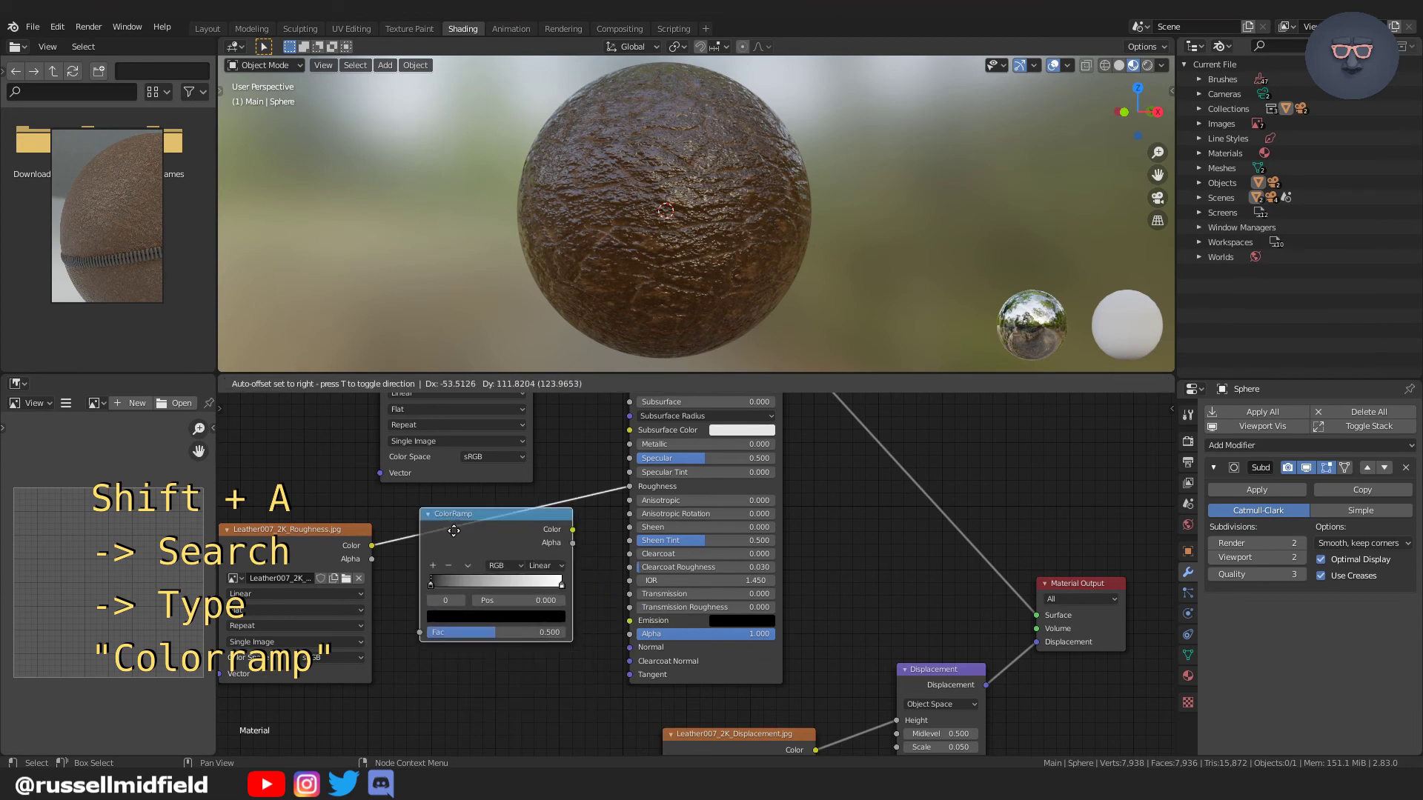
pyautogui.click(457, 530)
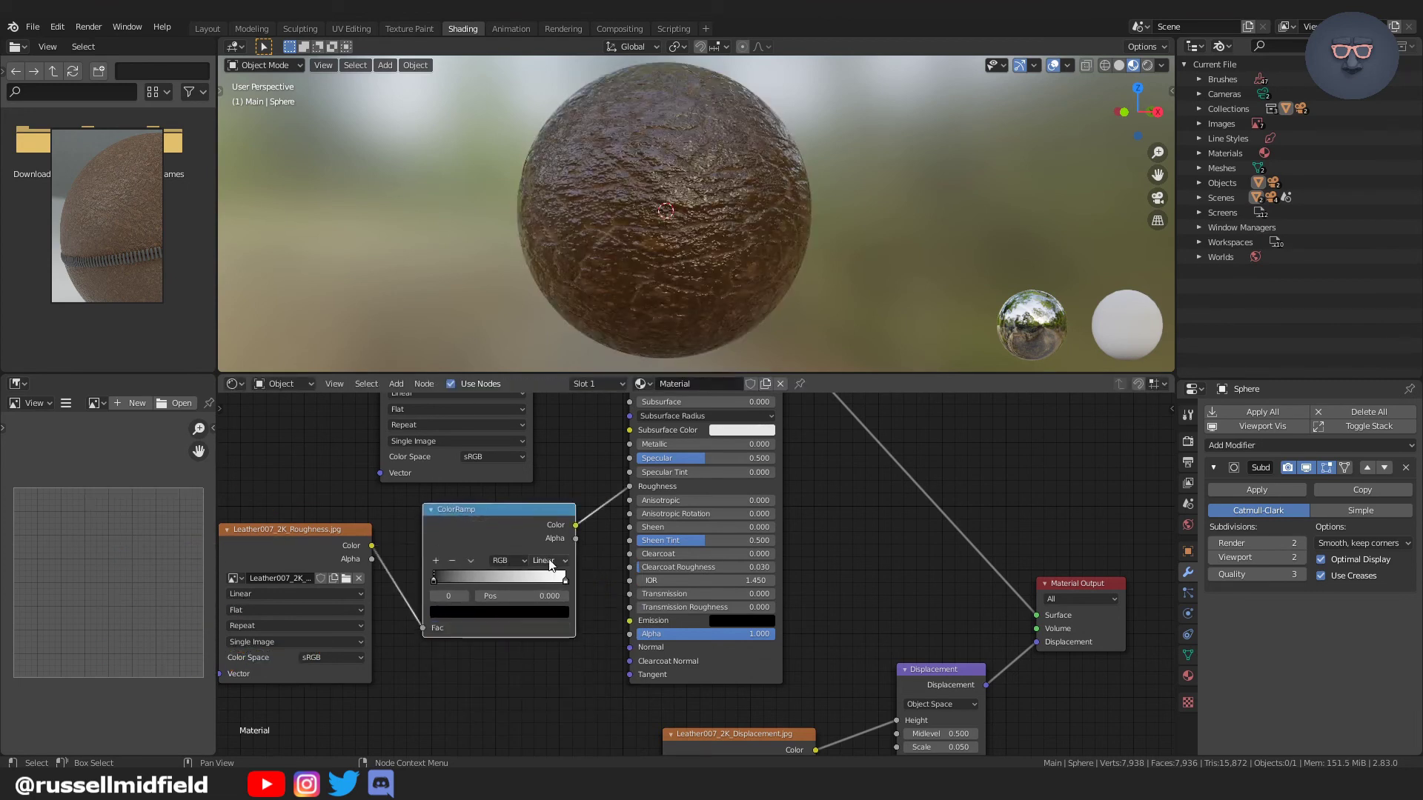
pyautogui.click(566, 581)
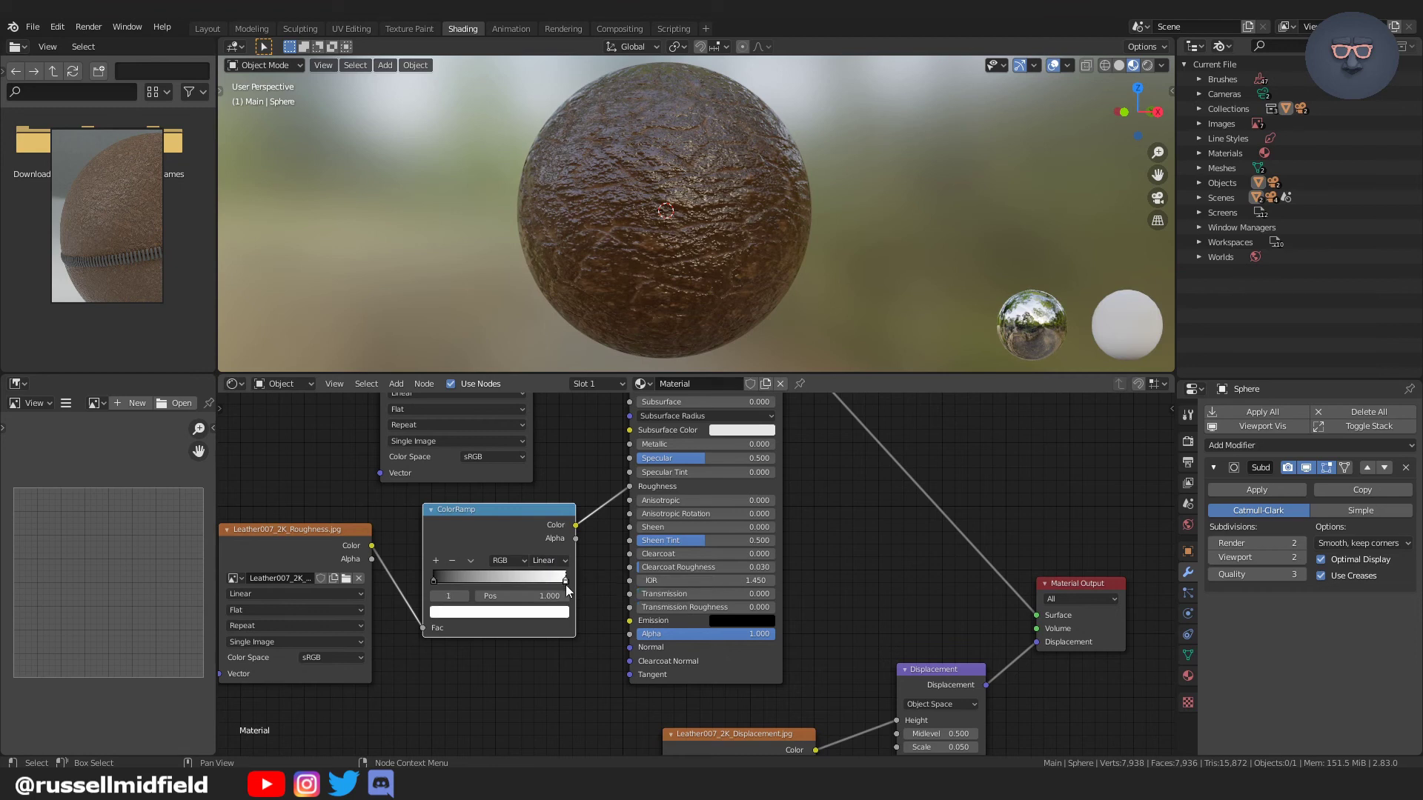
pyautogui.moveTo(567, 585); pyautogui.dragTo(476, 595)
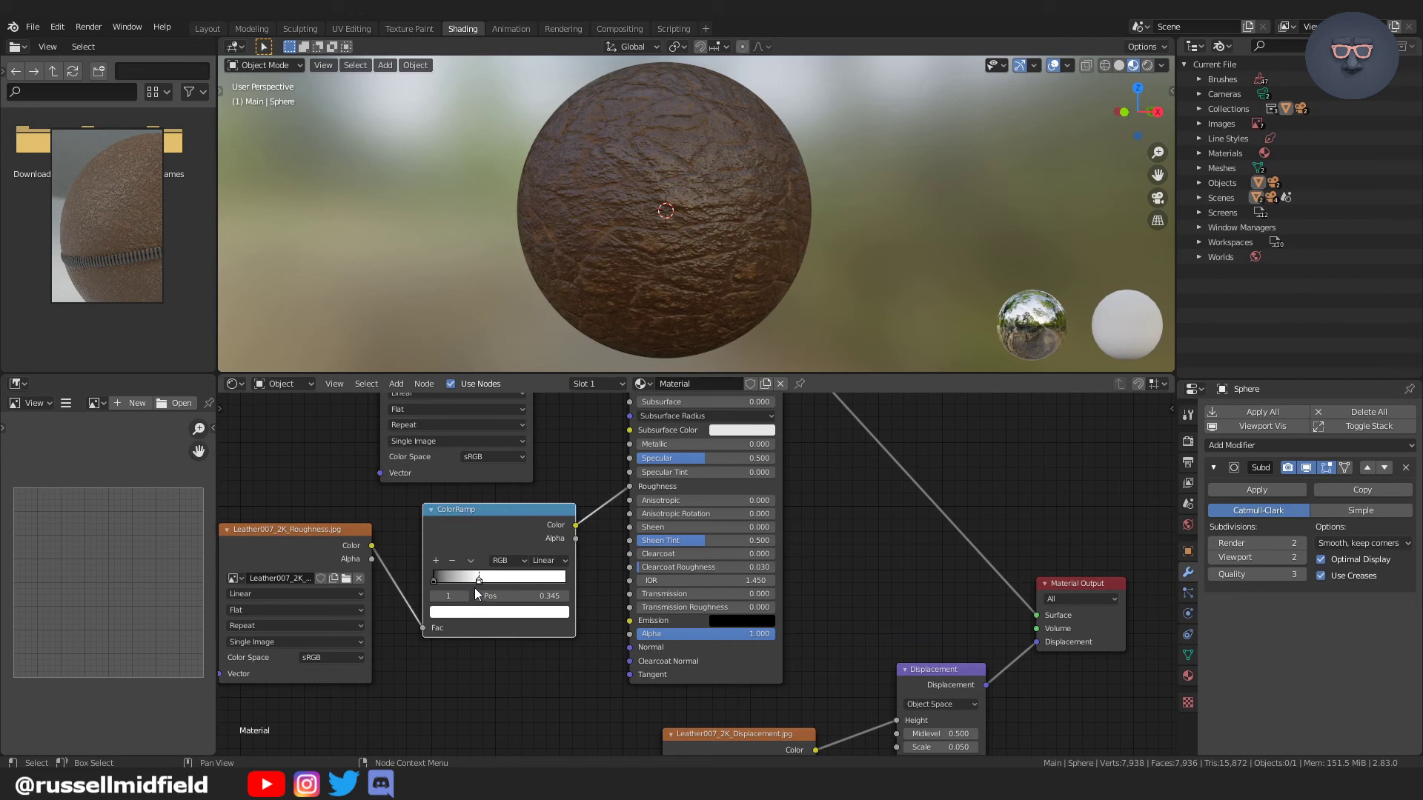
# Switch the ColorRamp interpolation to B-Spline and move its second stop to 0.377.
pyautogui.click(557, 562)
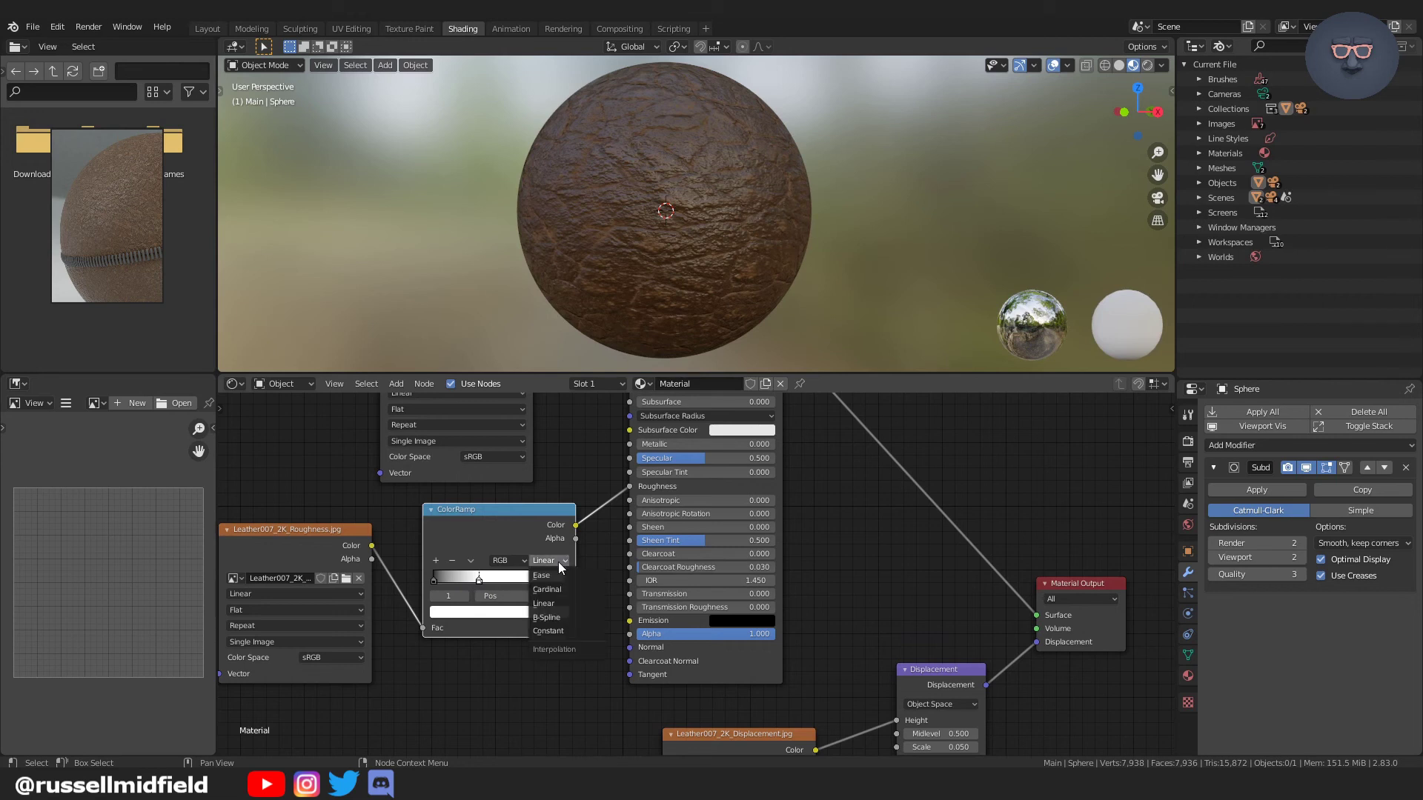
pyautogui.click(549, 619)
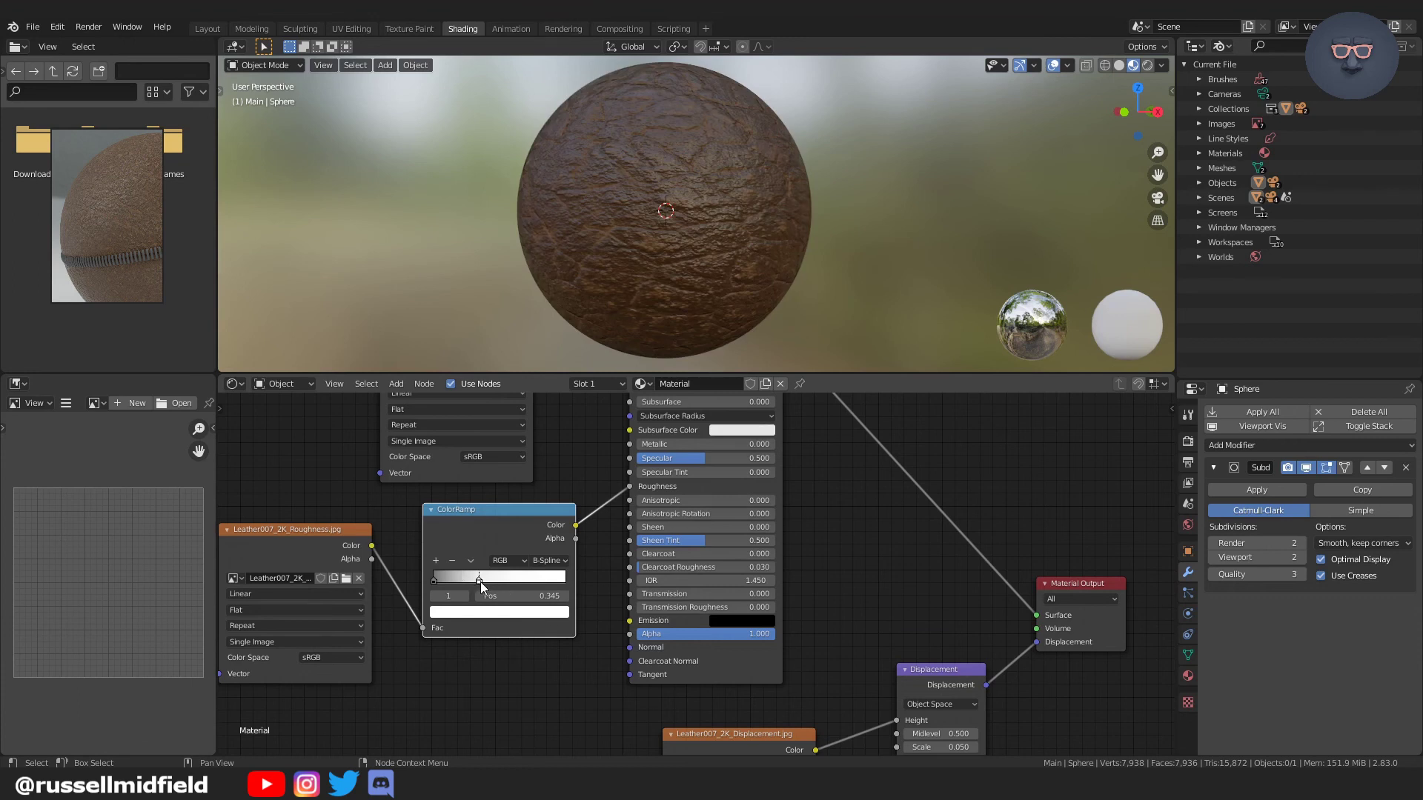
pyautogui.moveTo(480, 583)
pyautogui.mouseDown()
pyautogui.moveTo(523, 584)
pyautogui.moveTo(477, 589)
pyautogui.moveTo(487, 601)
pyautogui.mouseUp()
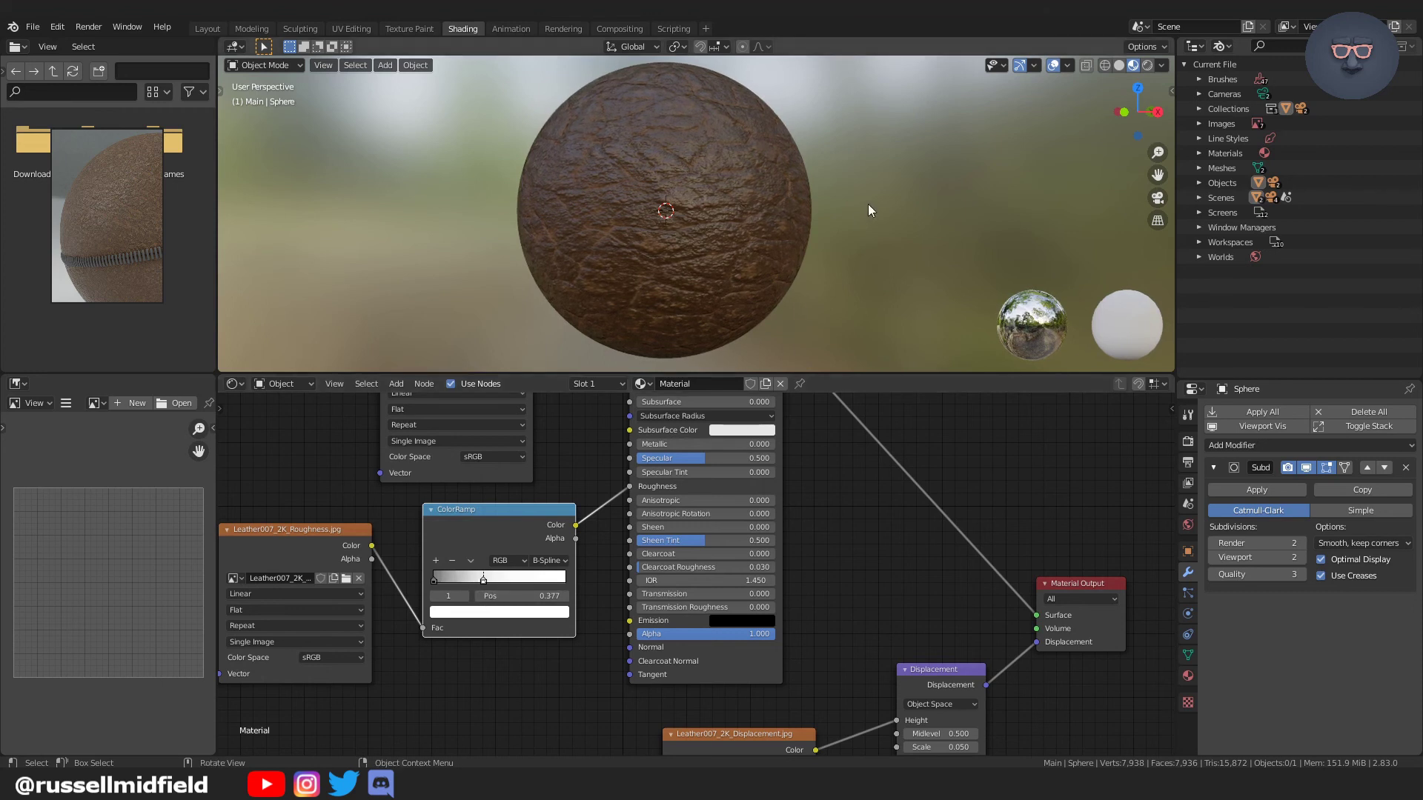
pyautogui.moveTo(873, 206)
pyautogui.mouseDown(button='middle')
pyautogui.moveTo(908, 189)
pyautogui.moveTo(869, 225)
pyautogui.mouseUp(button='middle')
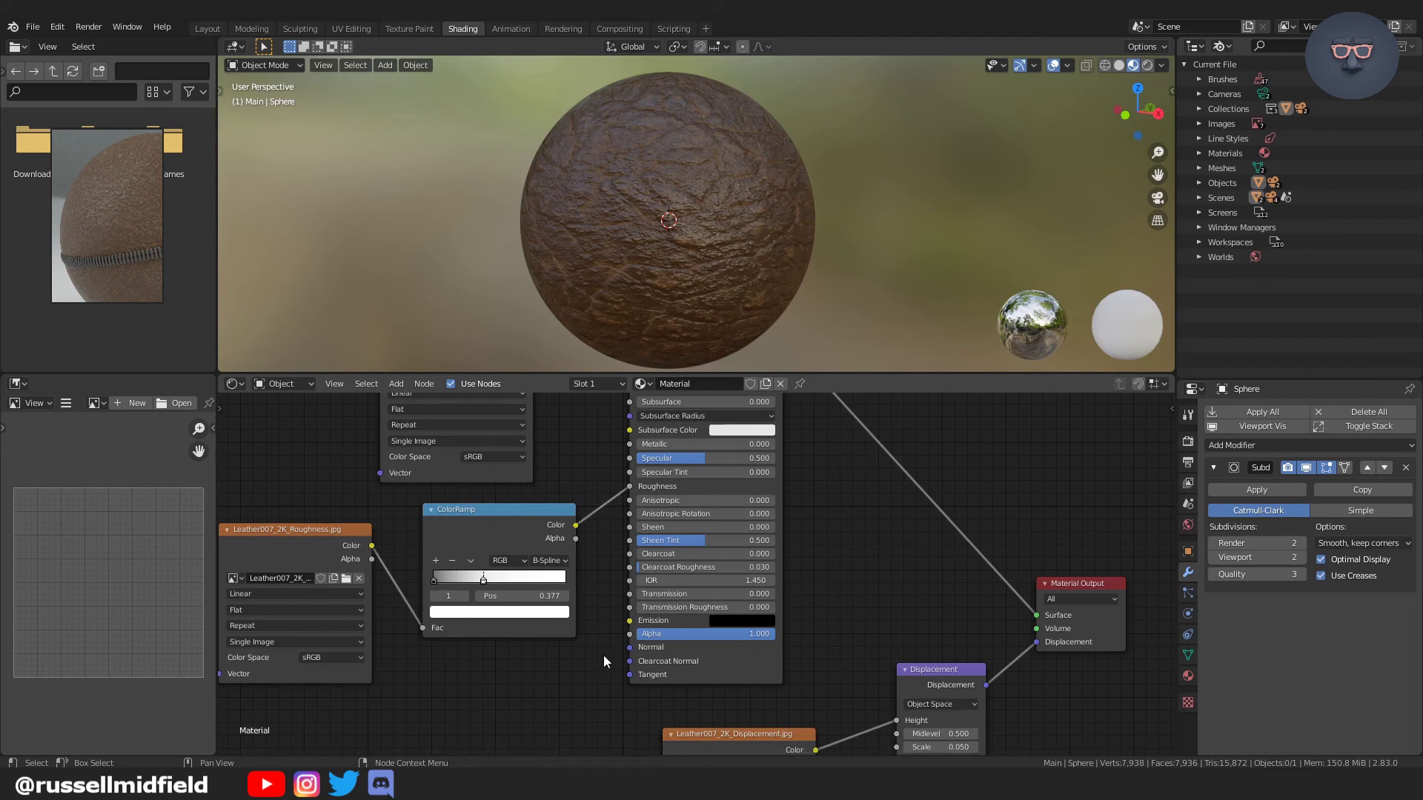
# Select the Leather007_2K_Displacement node and add Texture Coordinate and Mapping nodes with Ctrl+T.
pyautogui.scroll(-2, 603, 655)
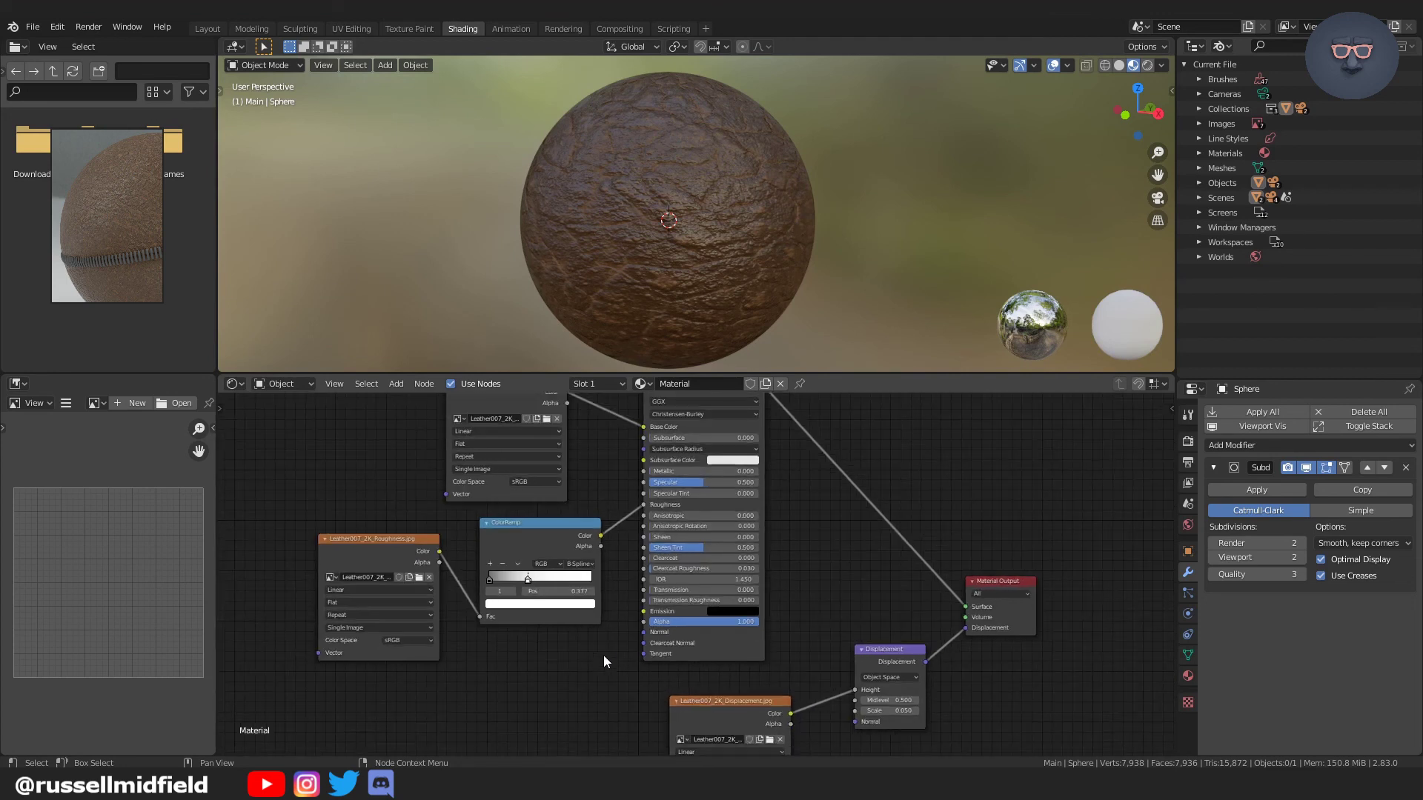
pyautogui.scroll(-2, 602, 660)
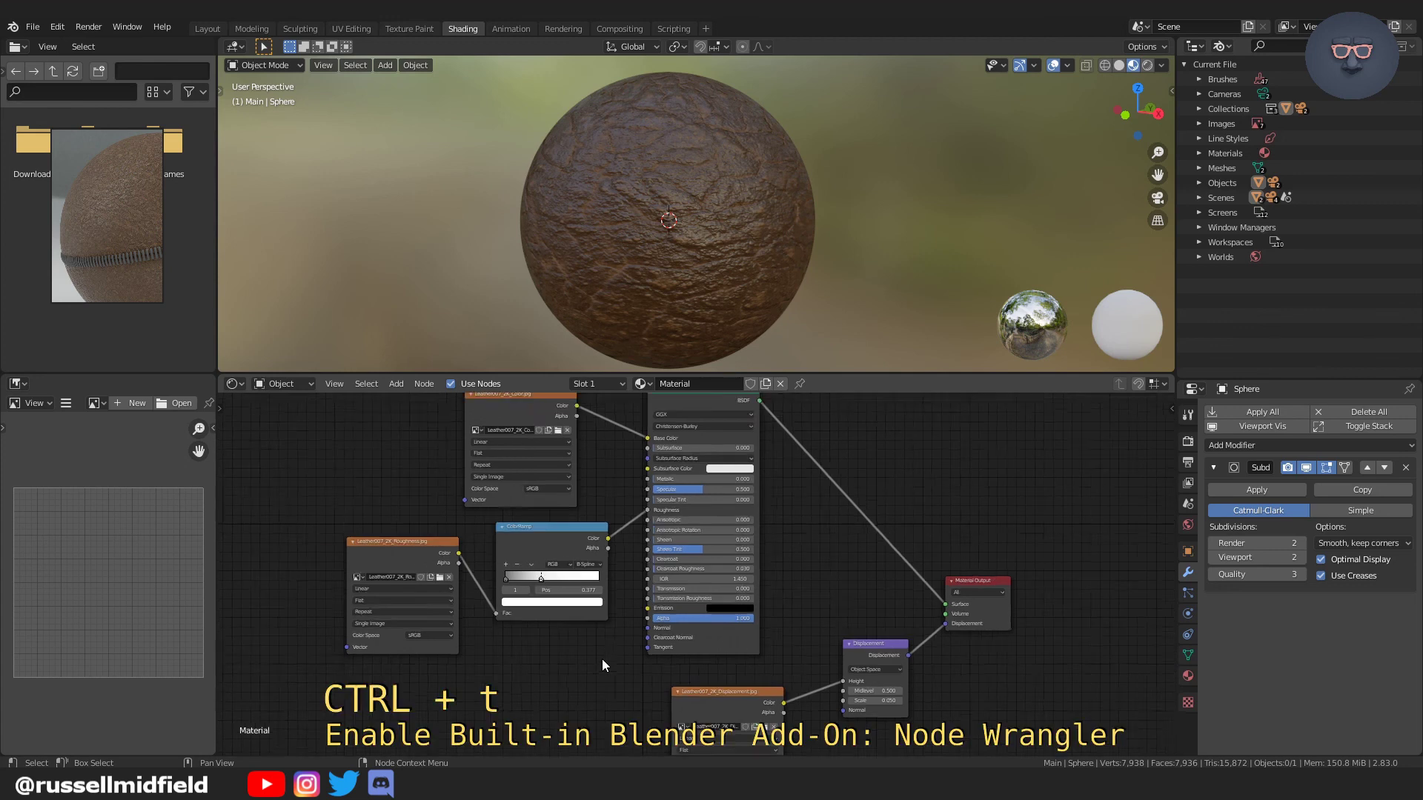
pyautogui.keyDown('shift'); pyautogui.moveTo(601, 660); pyautogui.dragTo(568, 500, button='middle'); pyautogui.keyUp('shift')
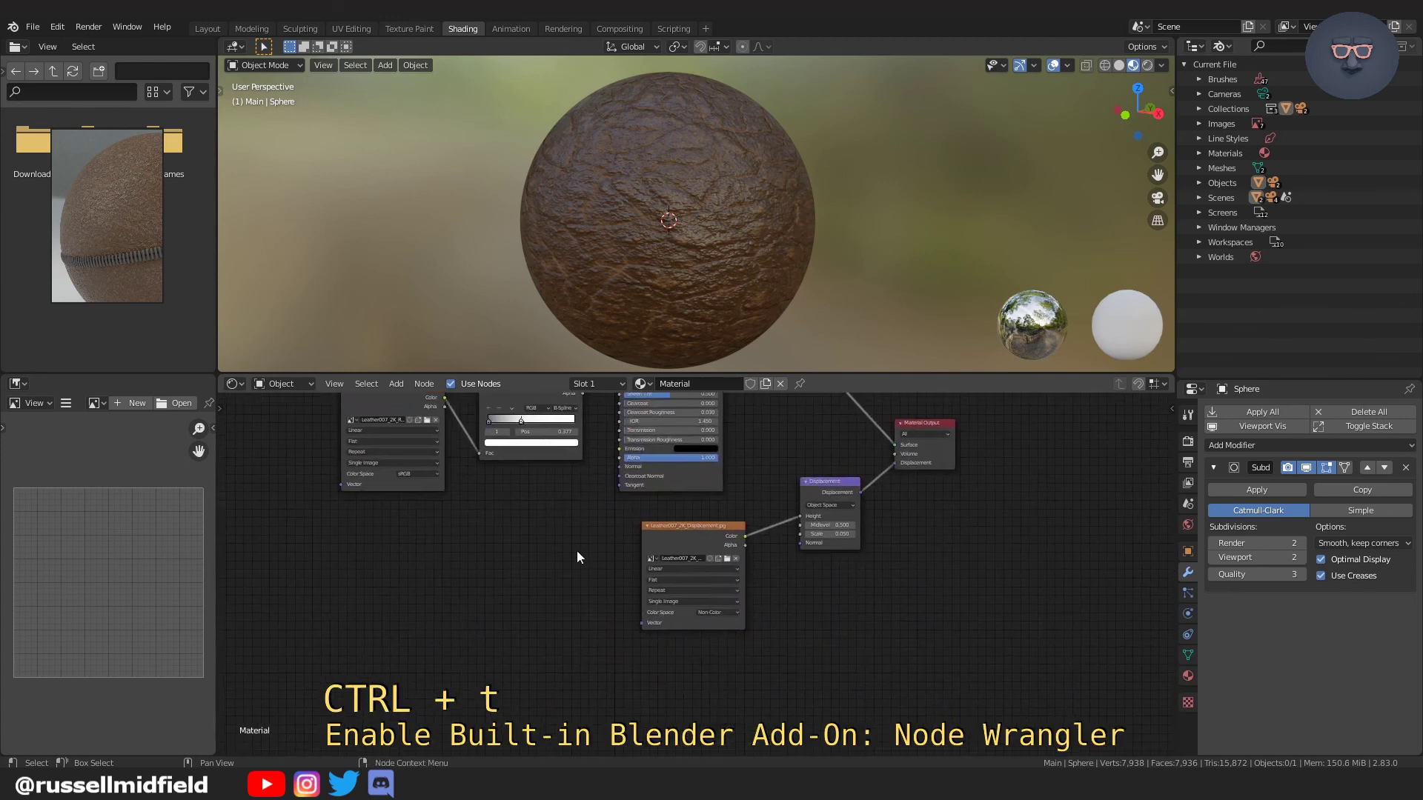
pyautogui.scroll(2, 577, 550)
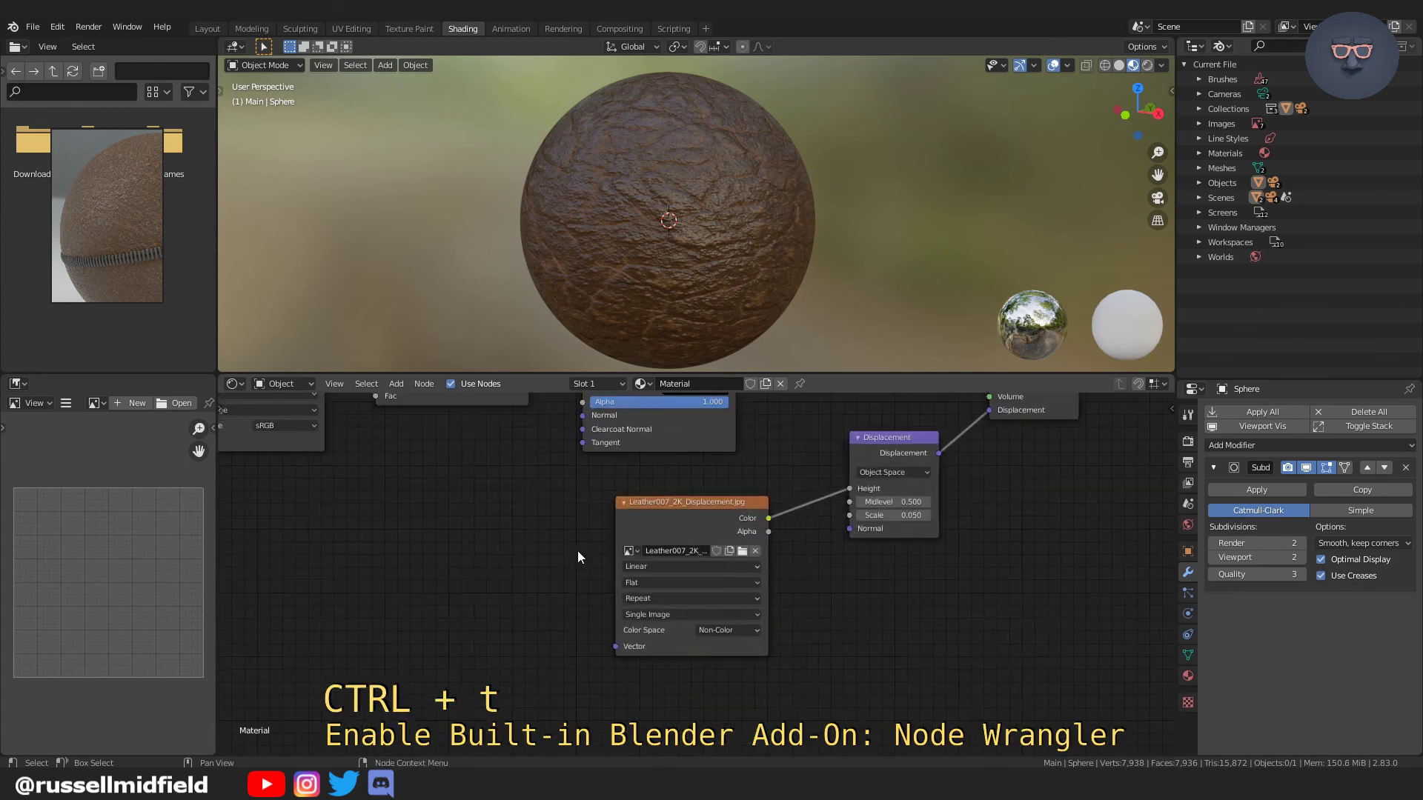
pyautogui.click(665, 504)
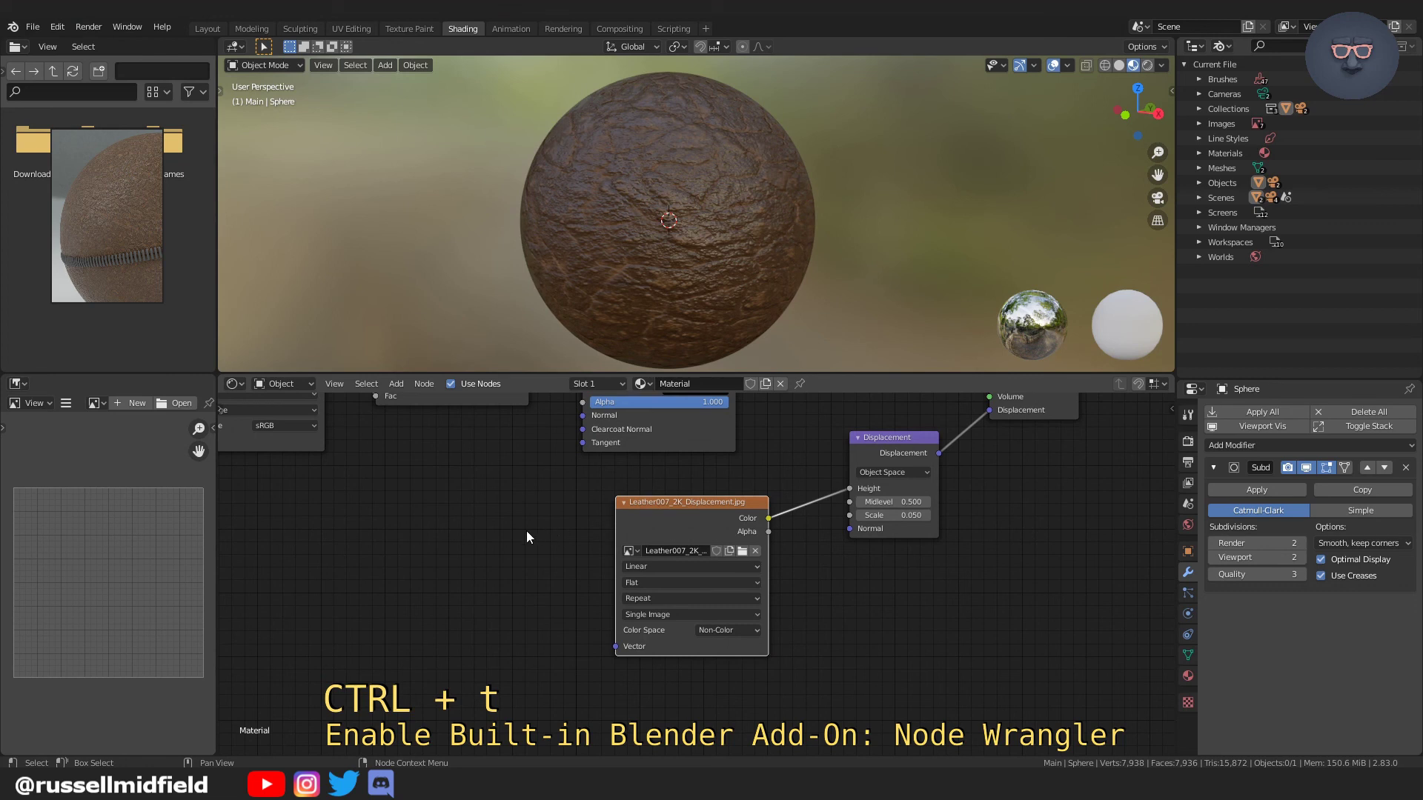
pyautogui.hotkey('ctrl', 't')
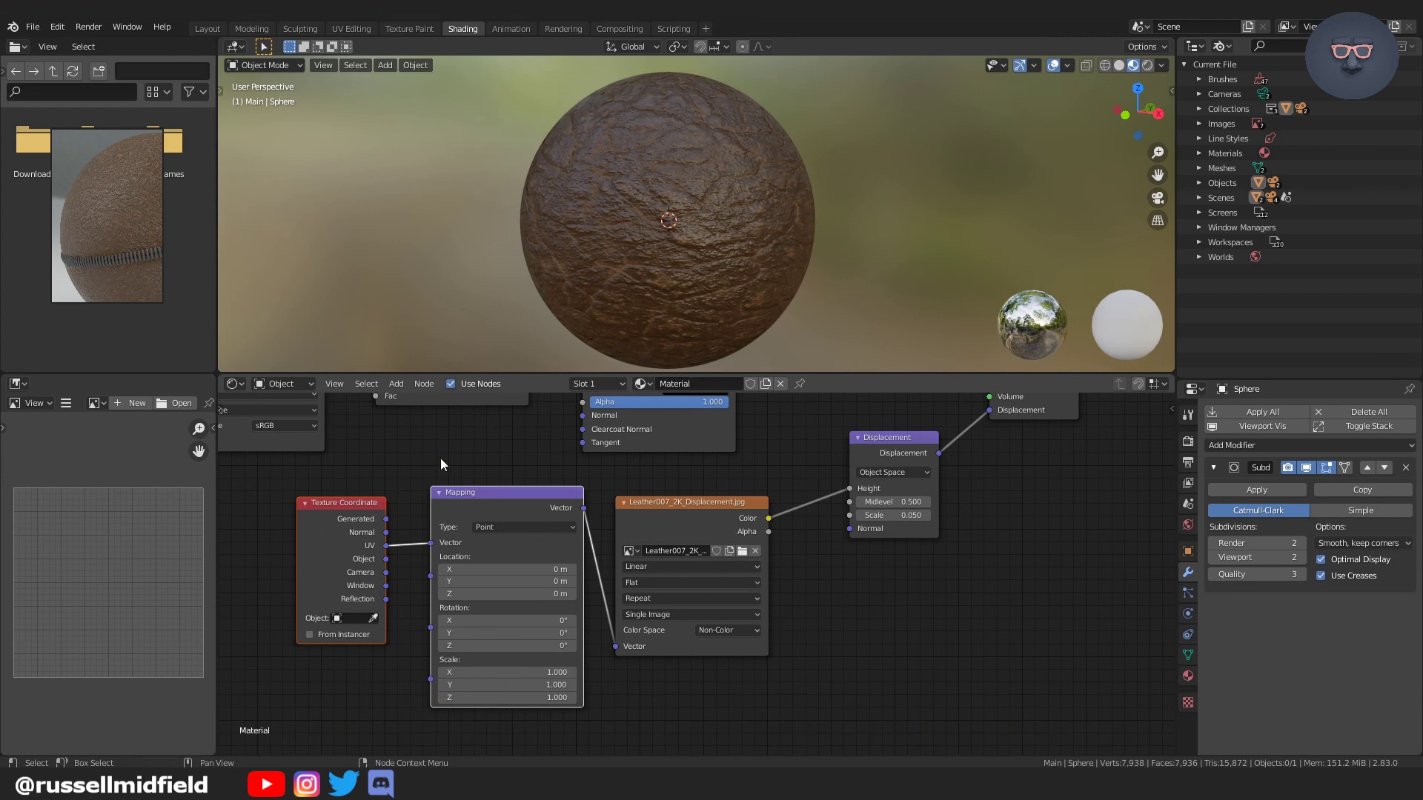
# Set the displacement Mapping node's Scale X and Y to 5.
pyautogui.moveTo(526, 672); pyautogui.dragTo(526, 685)
pyautogui.write('3')
pyautogui.press('Return')
pyautogui.click(529, 672)
pyautogui.write('5')
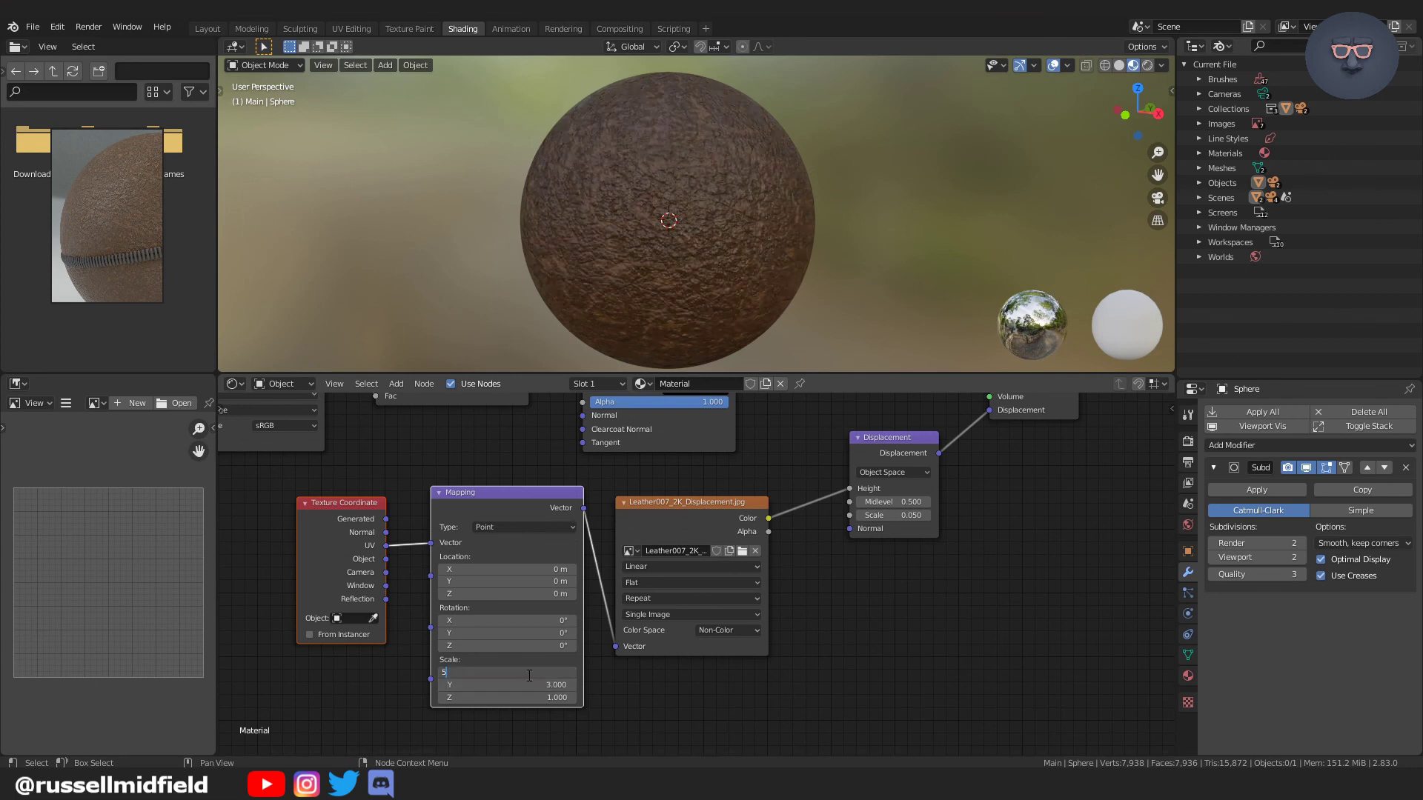
pyautogui.press('Return')
pyautogui.click(528, 685)
pyautogui.write('3.0')
pyautogui.press('BackSpace')
pyautogui.press('BackSpace')
pyautogui.press('BackSpace')
pyautogui.write('5')
pyautogui.press('Return')
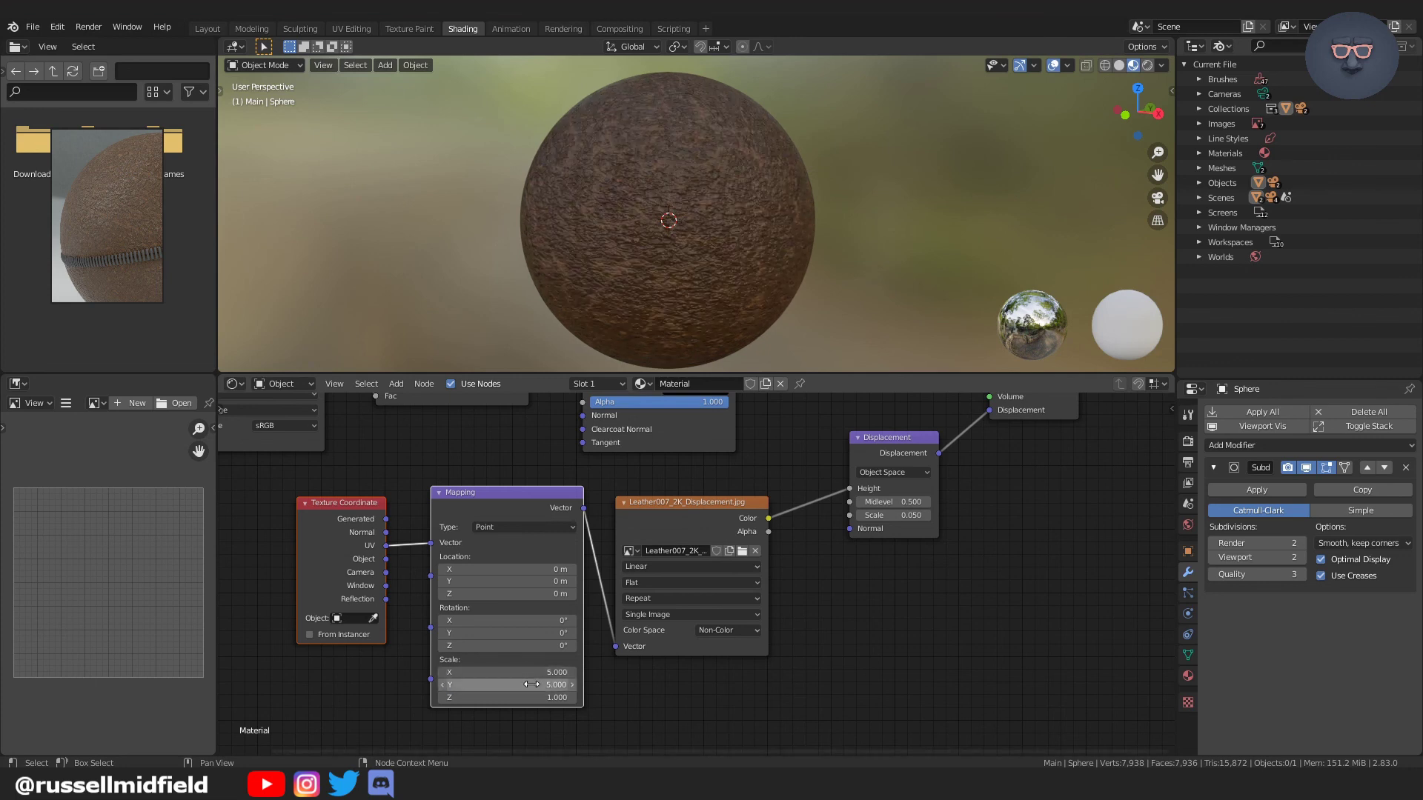
pyautogui.click(530, 450)
pyautogui.scroll(-2, 515, 443)
pyautogui.scroll(1, 456, 464)
pyautogui.scroll(2, 536, 523)
pyautogui.scroll(1, 539, 529)
pyautogui.moveTo(500, 506); pyautogui.dragTo(571, 662, button='middle')
# Select the Leather007_2K_Color node and add Texture Coordinate and Mapping nodes with Ctrl+T.
pyautogui.click(609, 526)
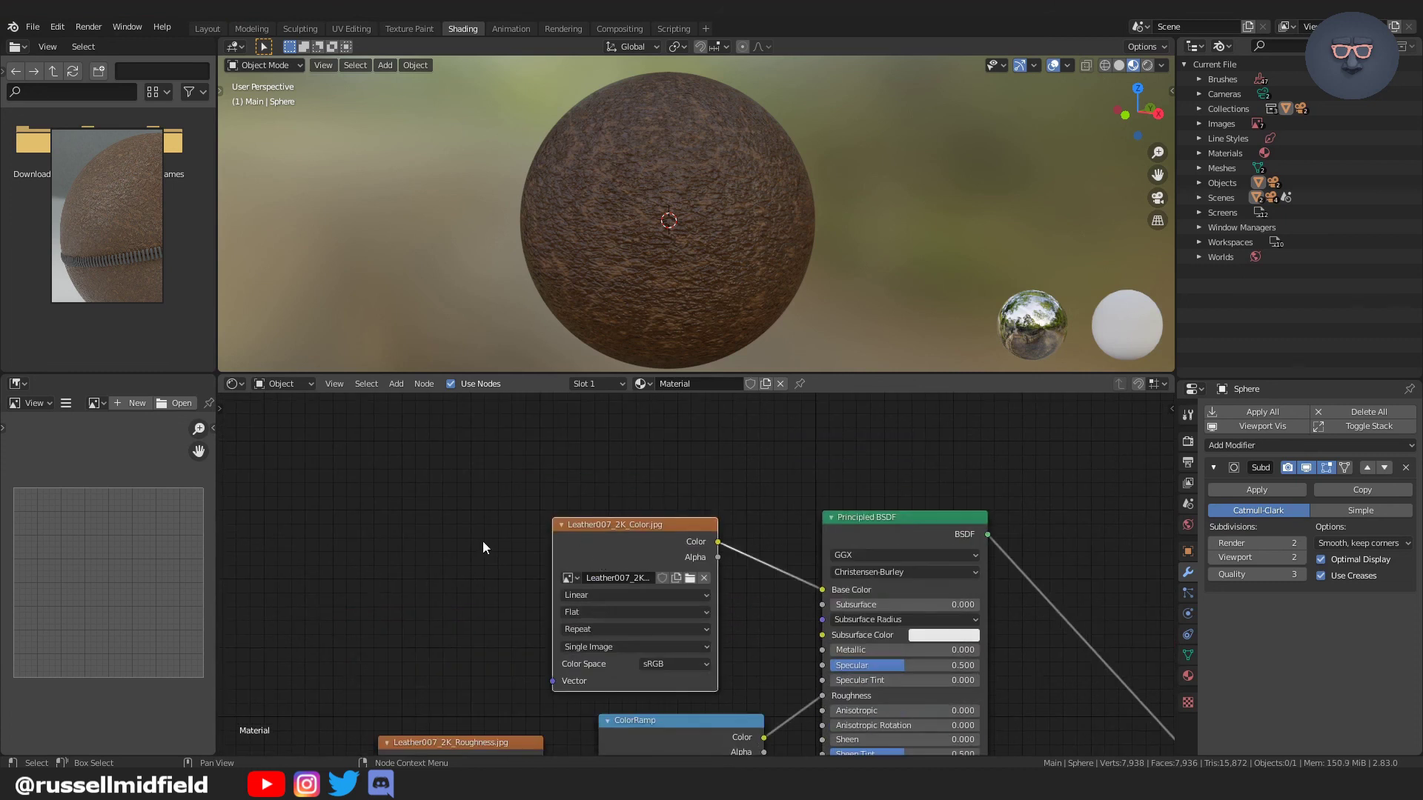
pyautogui.moveTo(486, 541); pyautogui.dragTo(556, 522, button='middle')
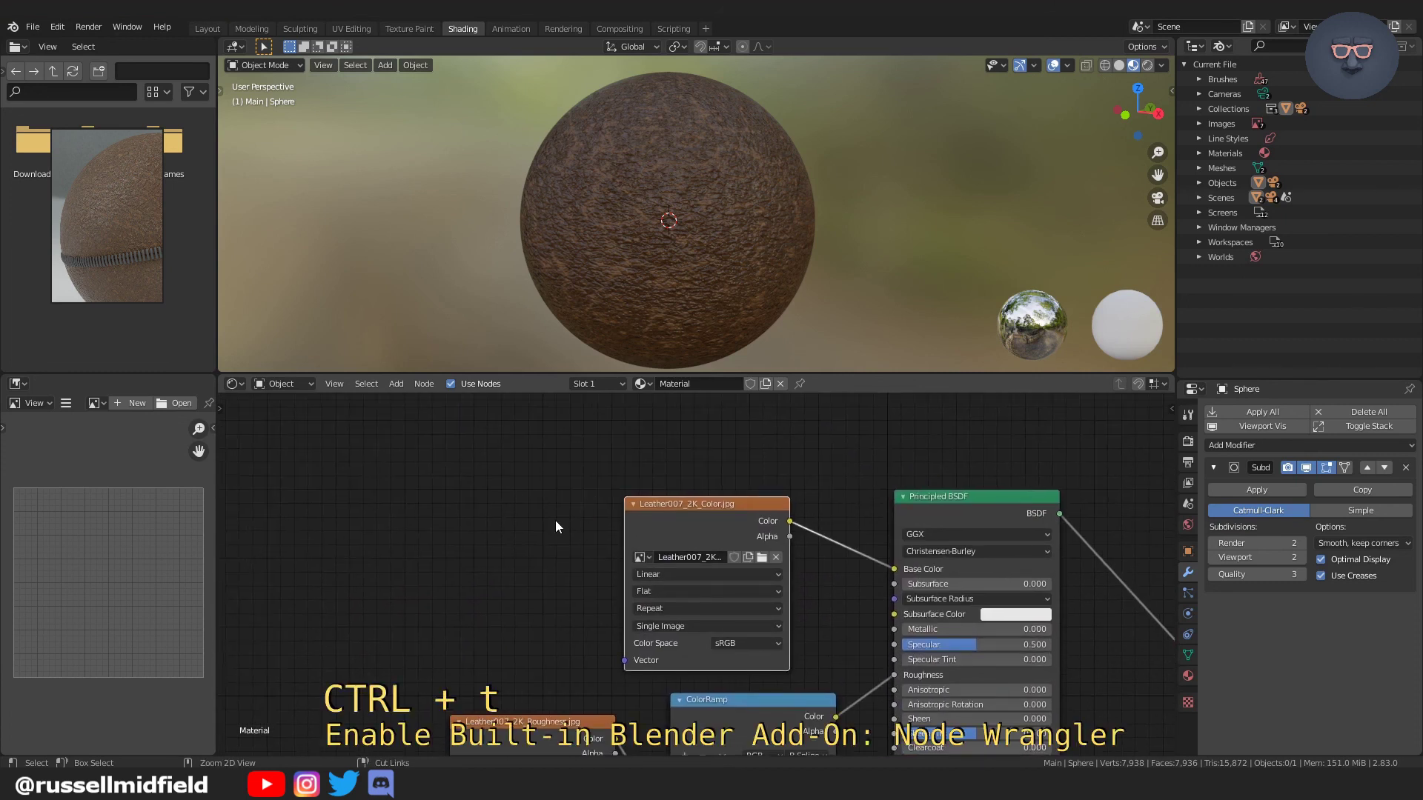
pyautogui.hotkey('ctrl', 't')
pyautogui.scroll(-1, 556, 523)
# Set the color Mapping node's Scale X and Y to 5.
pyautogui.click(579, 674)
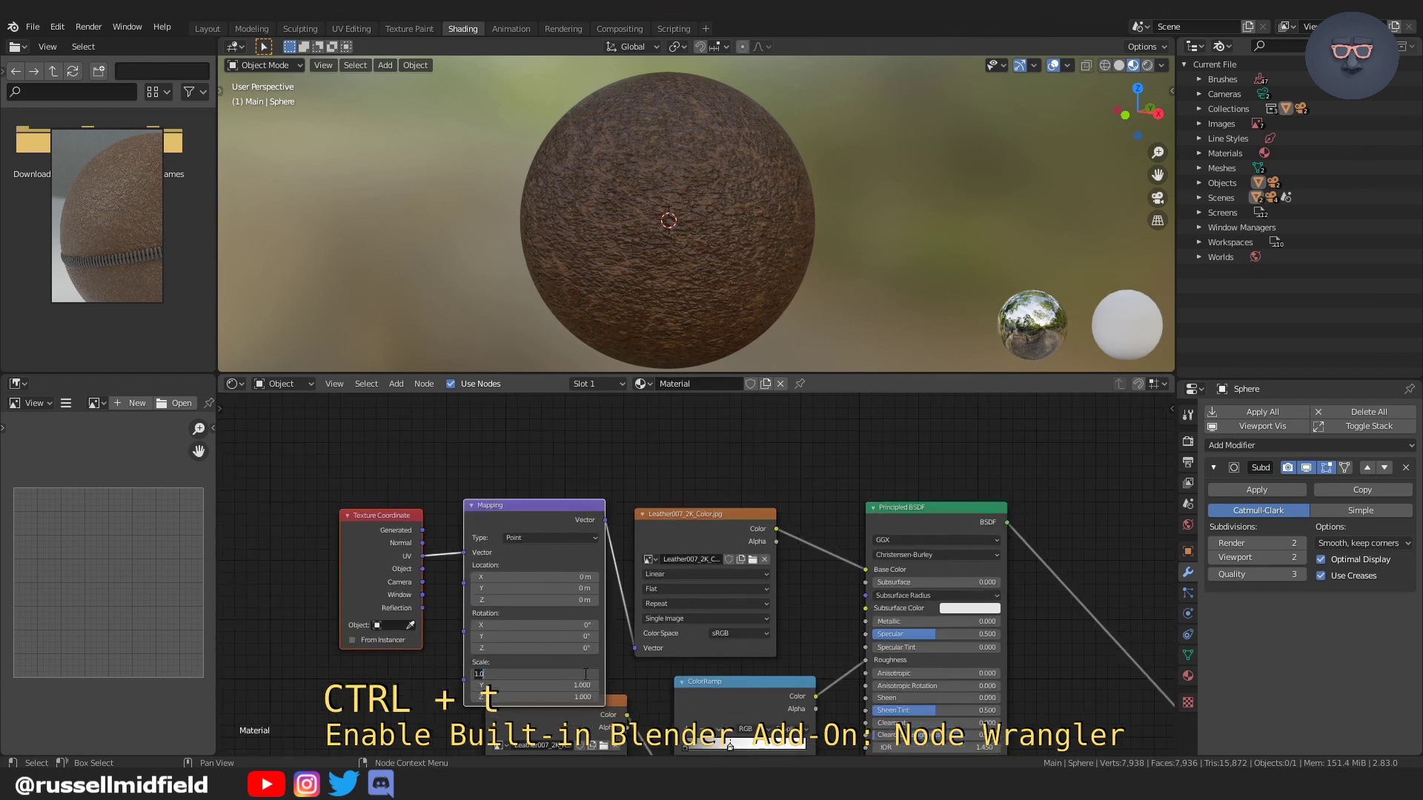
pyautogui.write('5')
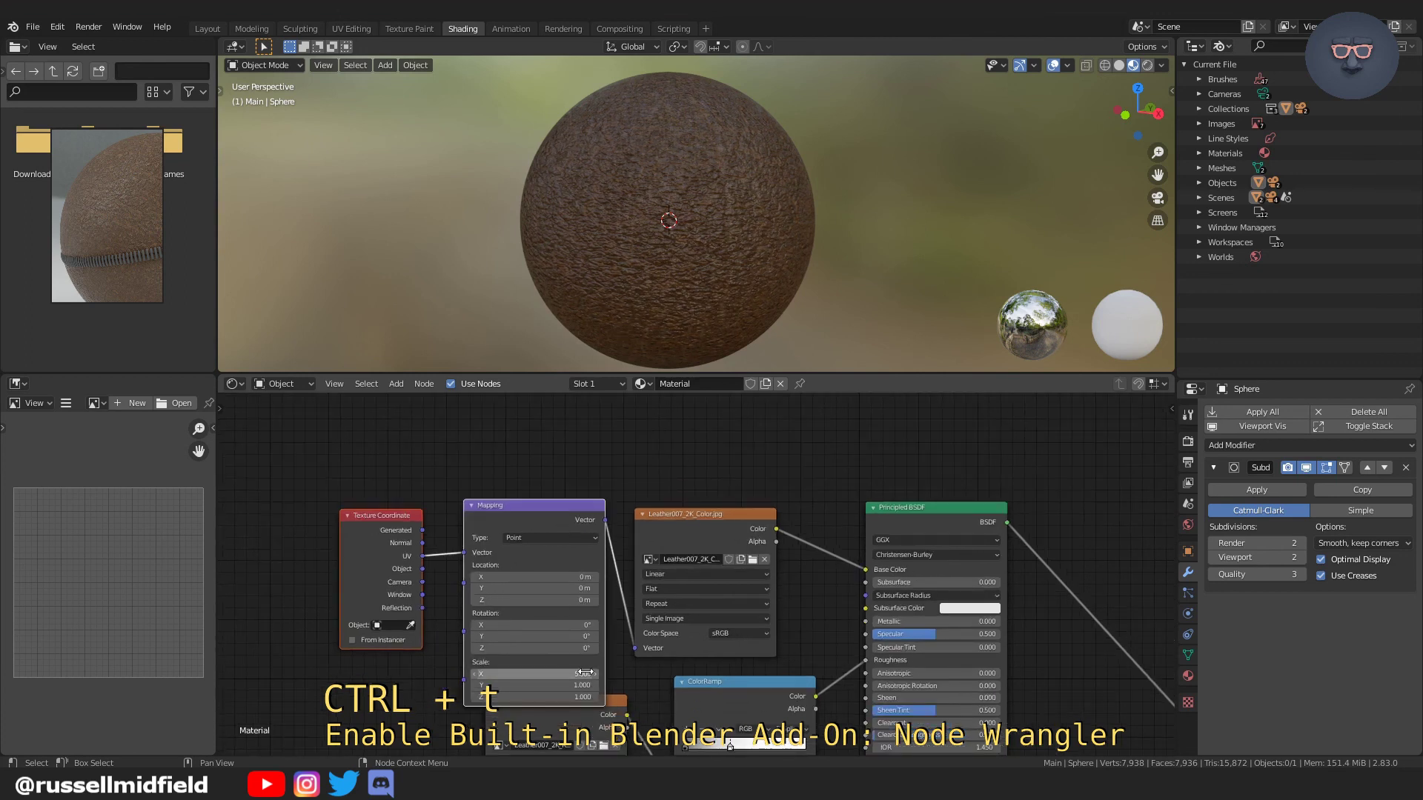
pyautogui.press('Return')
pyautogui.click(575, 685)
pyautogui.write('5')
pyautogui.press('Return')
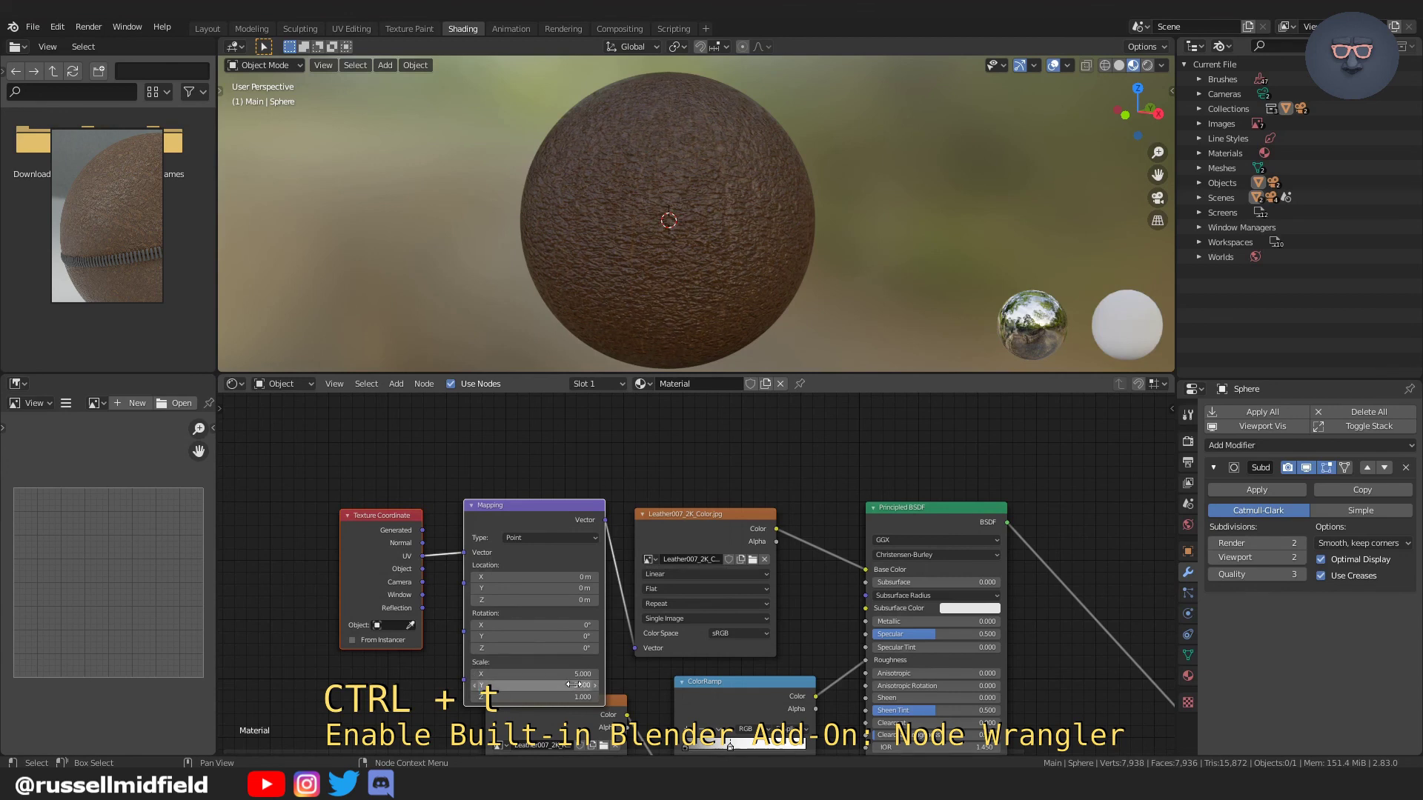
pyautogui.click(649, 454)
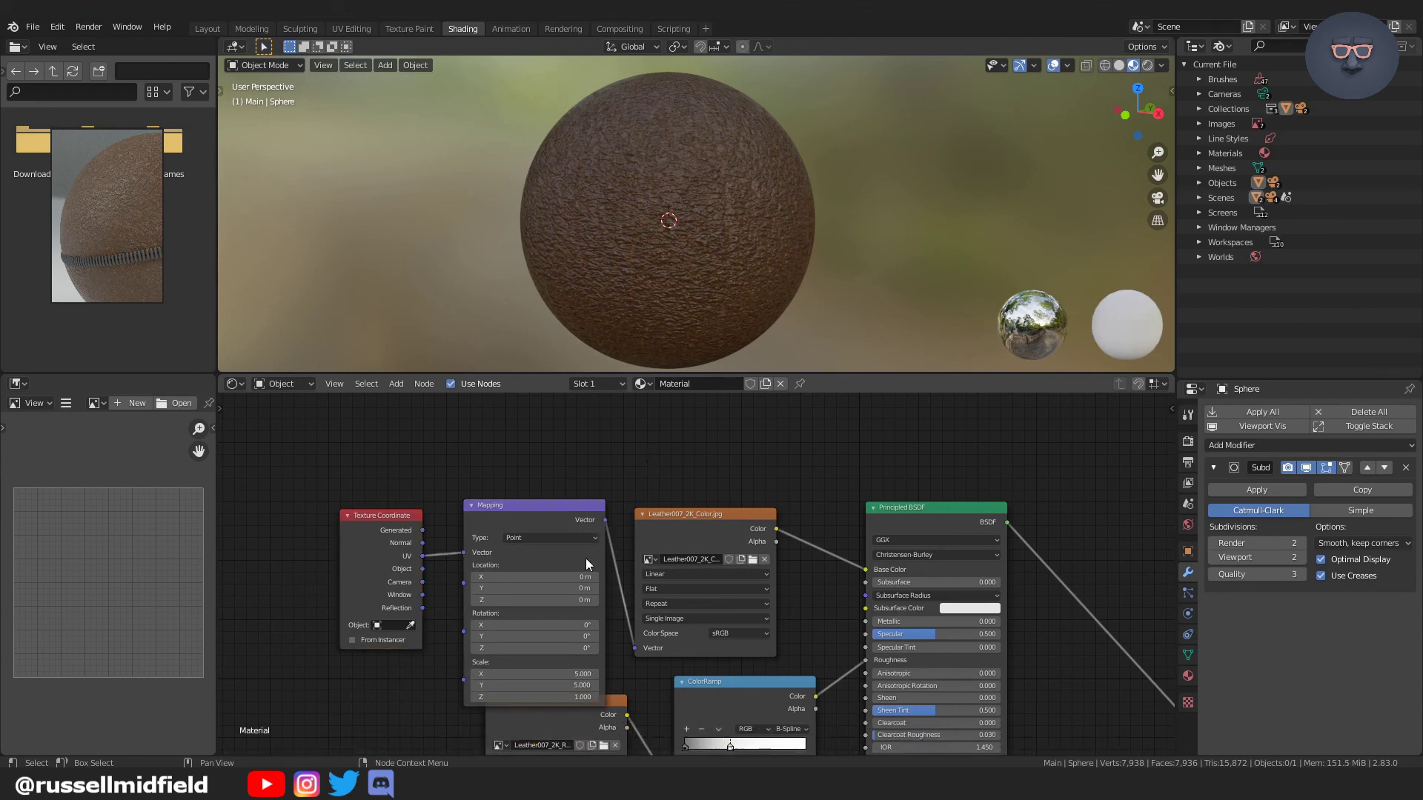
pyautogui.scroll(-1, 597, 586)
pyautogui.moveTo(603, 599); pyautogui.dragTo(603, 445, button='middle')
# Select and nudge the roughness image node, then add Texture Coordinate and Mapping nodes with Ctrl+T.
pyautogui.click(611, 520)
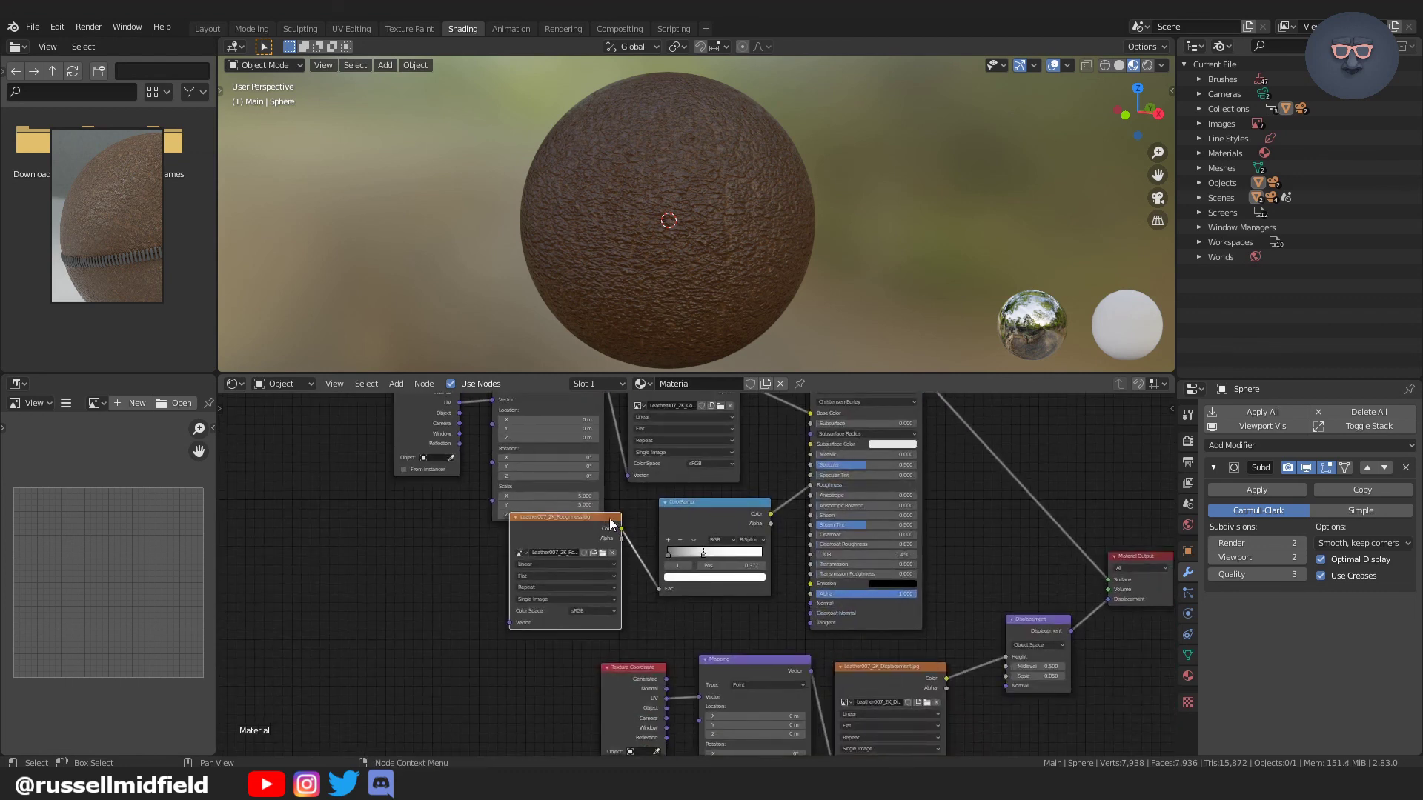
pyautogui.moveTo(610, 524); pyautogui.dragTo(590, 542)
pyautogui.hotkey('ctrl', 't')
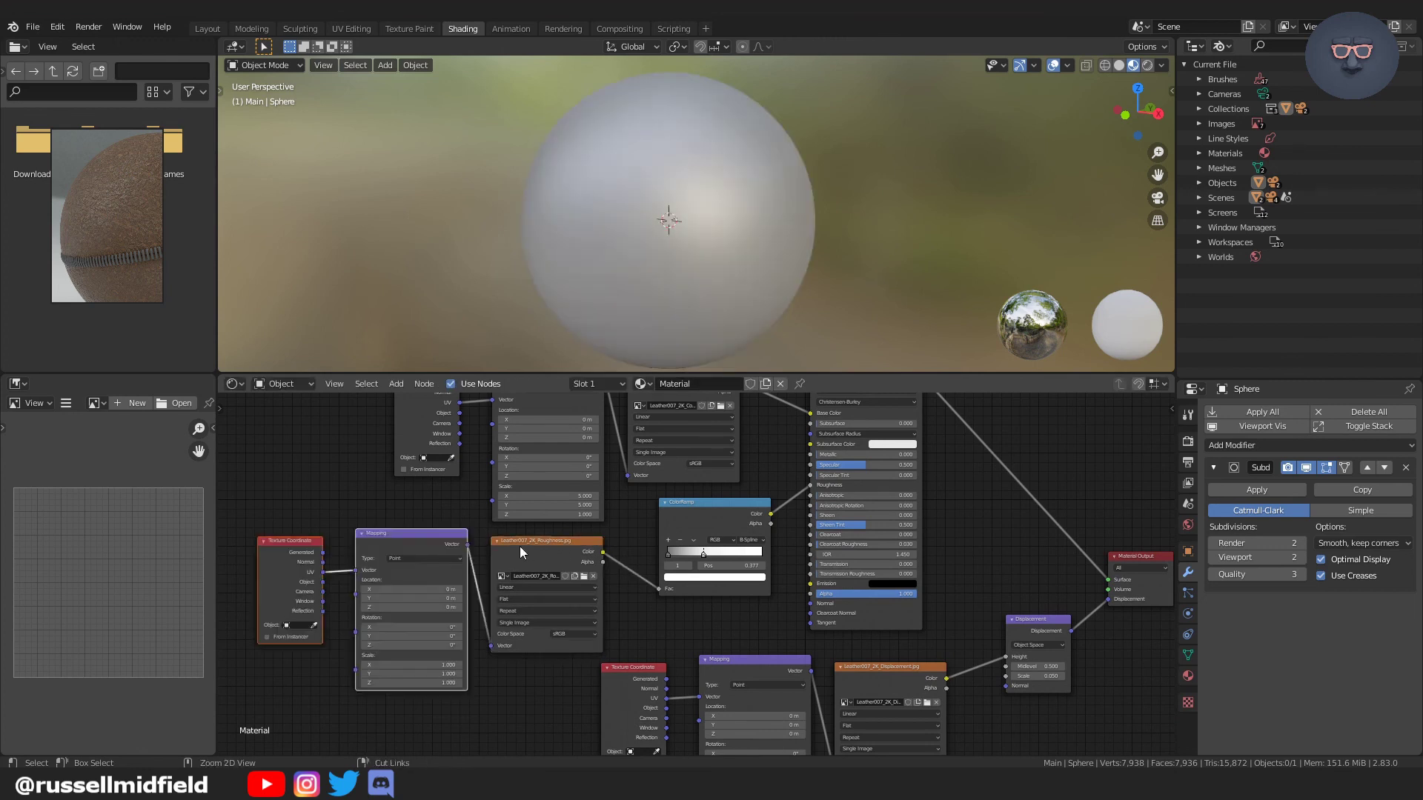
# Set the roughness Mapping node's Scale X and Y to 5.
pyautogui.click(432, 665)
pyautogui.write('5')
pyautogui.press('Return')
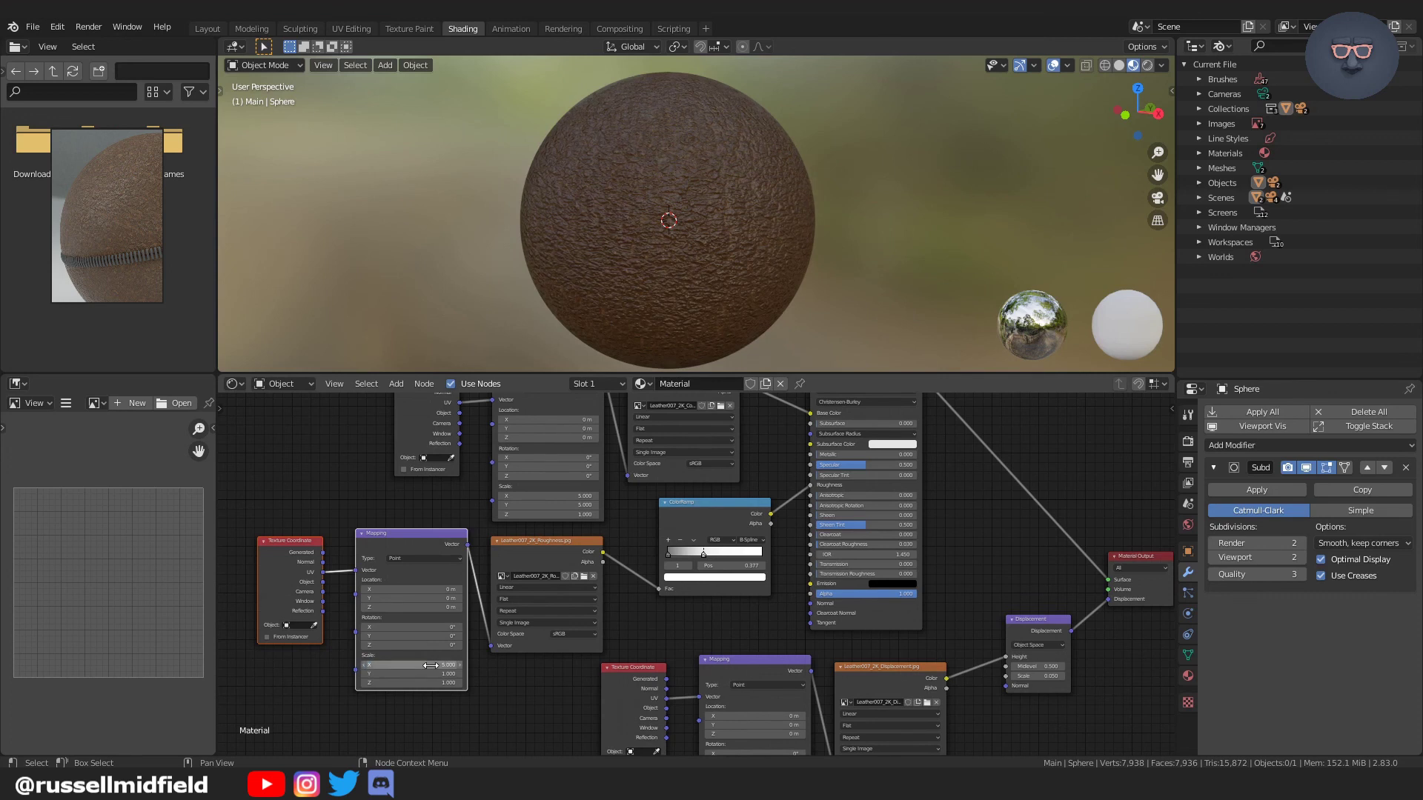
pyautogui.click(435, 673)
pyautogui.write('5')
pyautogui.press('Return')
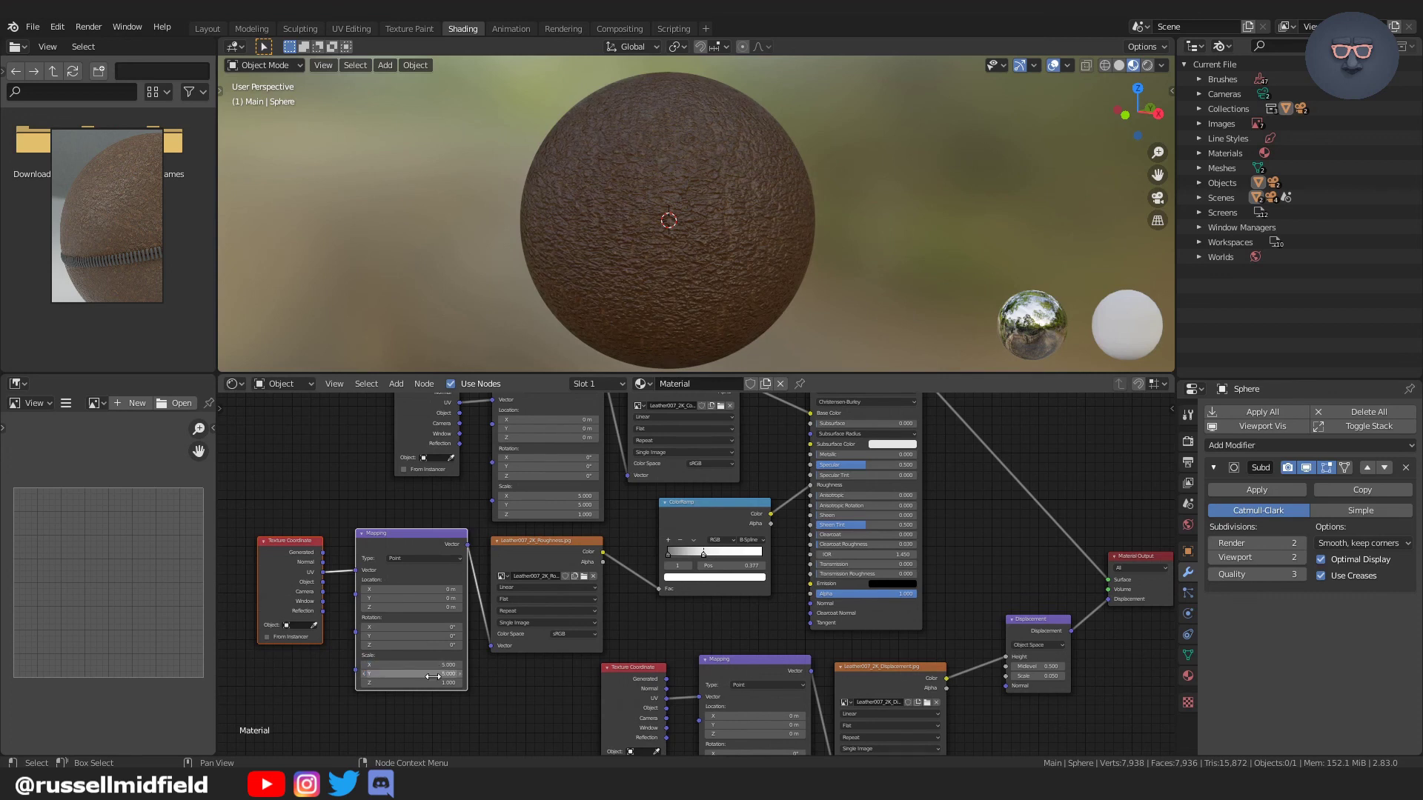
pyautogui.click(397, 492)
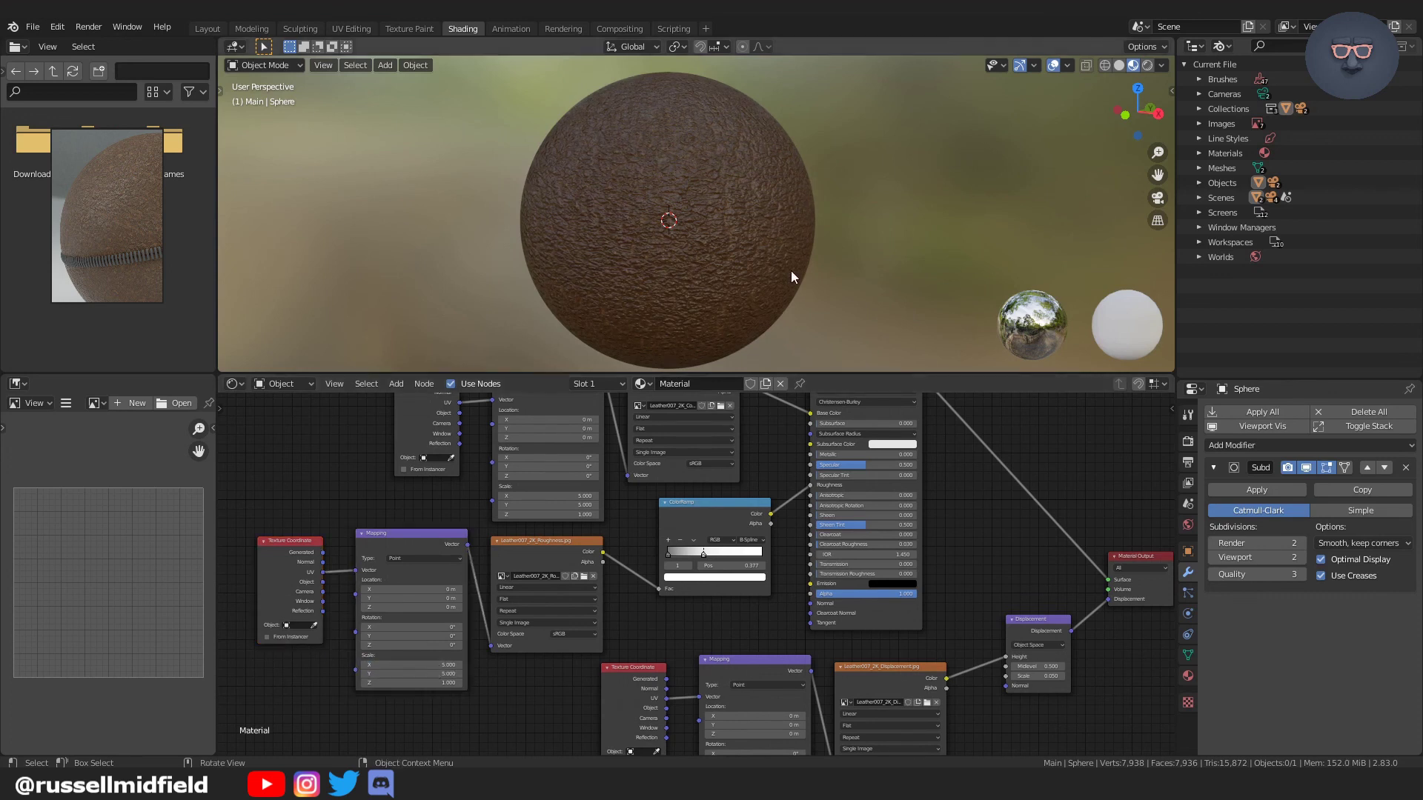
# Orbit around the leather sphere to inspect it, then save as Image Texturing - Leather.blend.
pyautogui.moveTo(790, 273); pyautogui.dragTo(824, 251, button='middle')
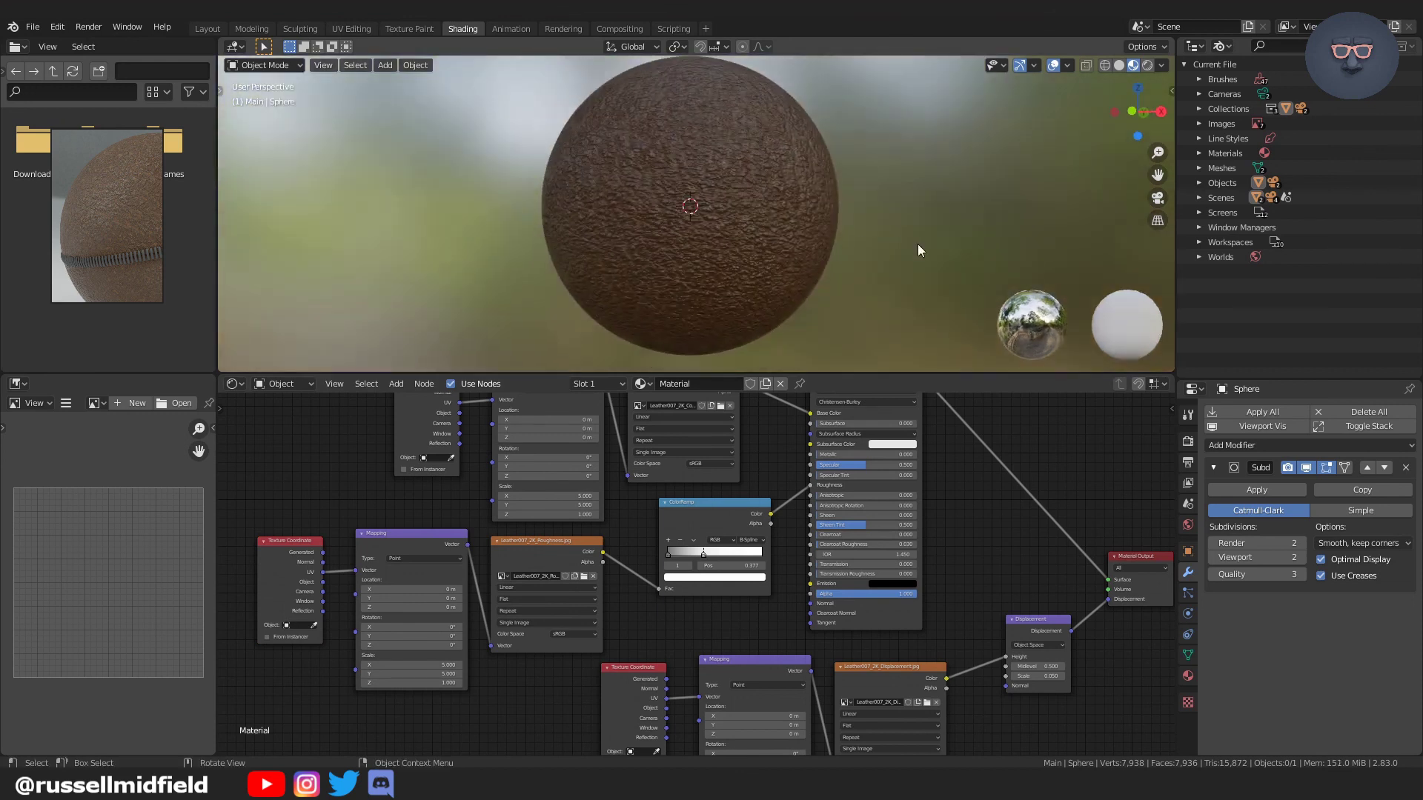
pyautogui.moveTo(919, 243); pyautogui.dragTo(822, 203, button='middle')
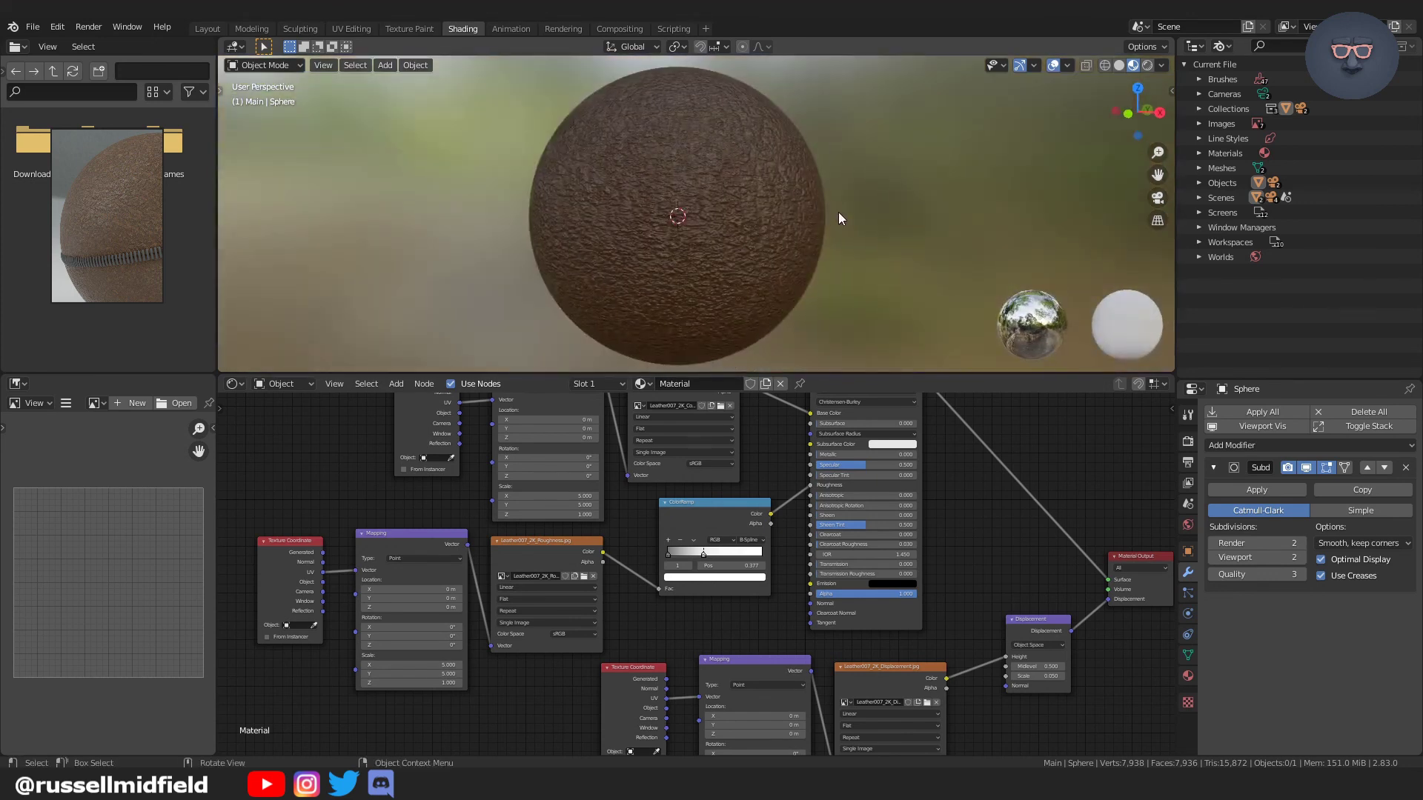
pyautogui.hotkey('ctrl', 's')
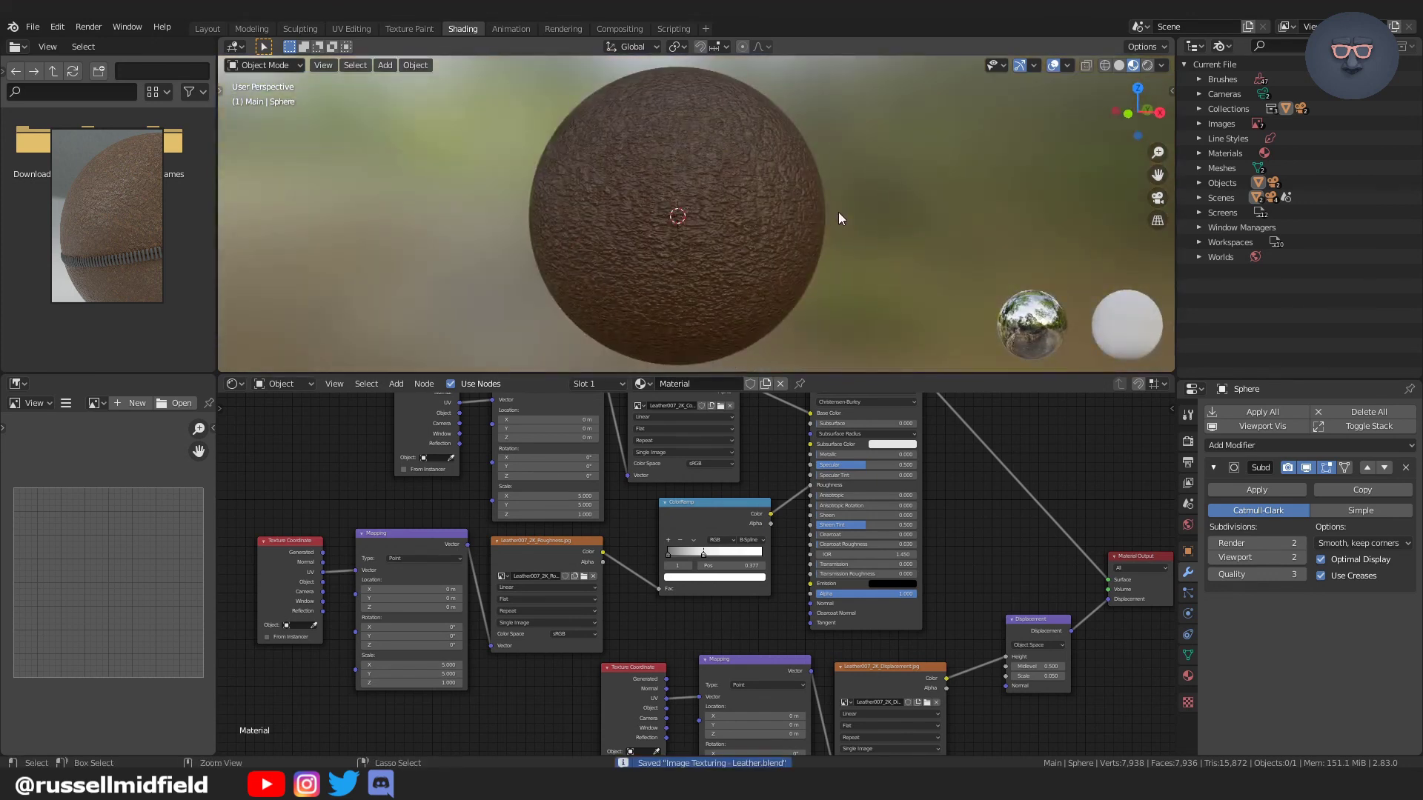